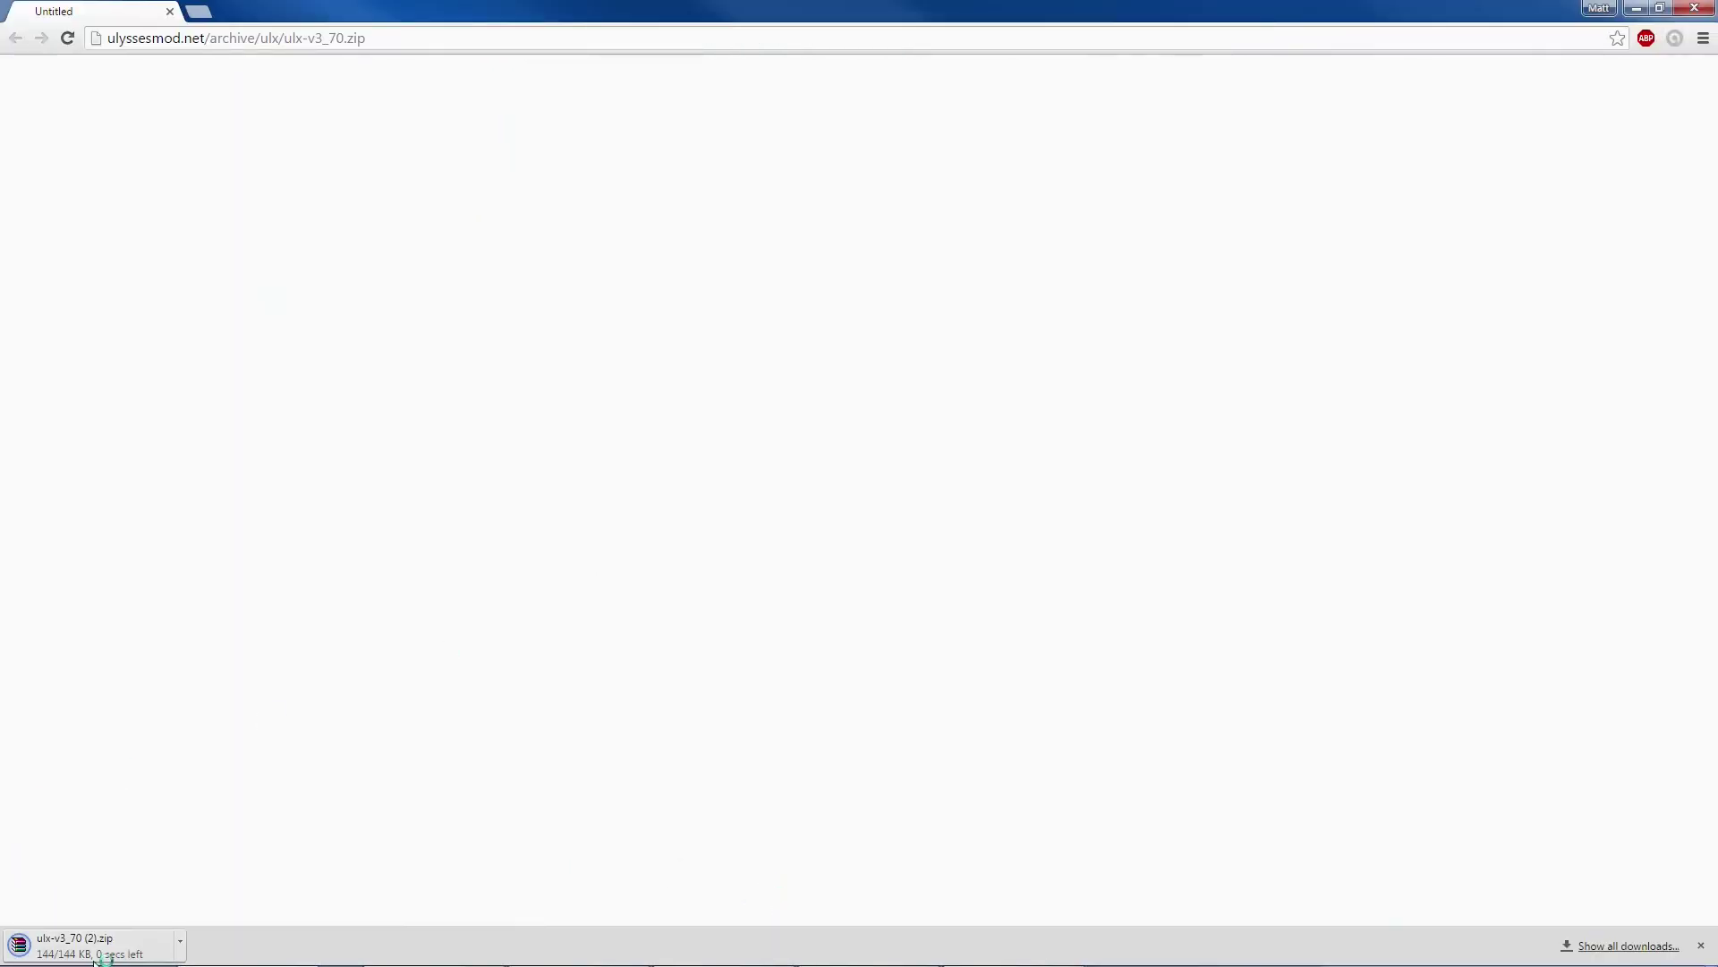
# Download the DarkRP repository as a ZIP from GitHub and place the DarkRP-master and darkrpmodification archives on the desktop.
pyautogui.click(94, 948)
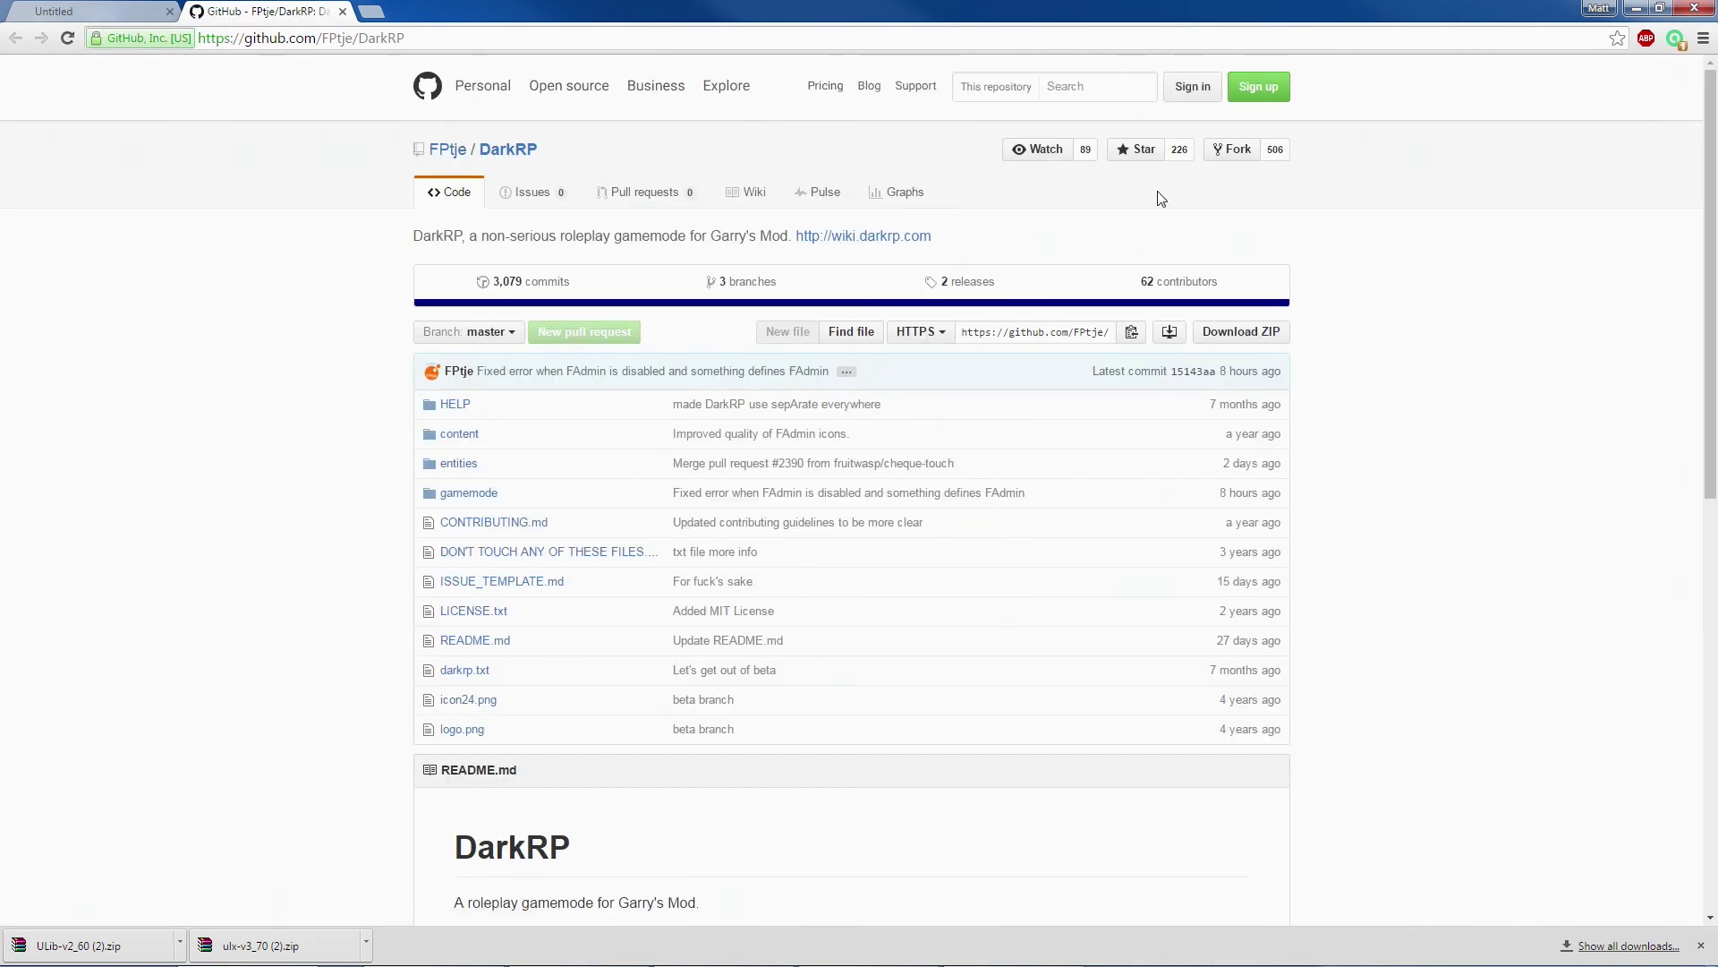
pyautogui.click(1249, 331)
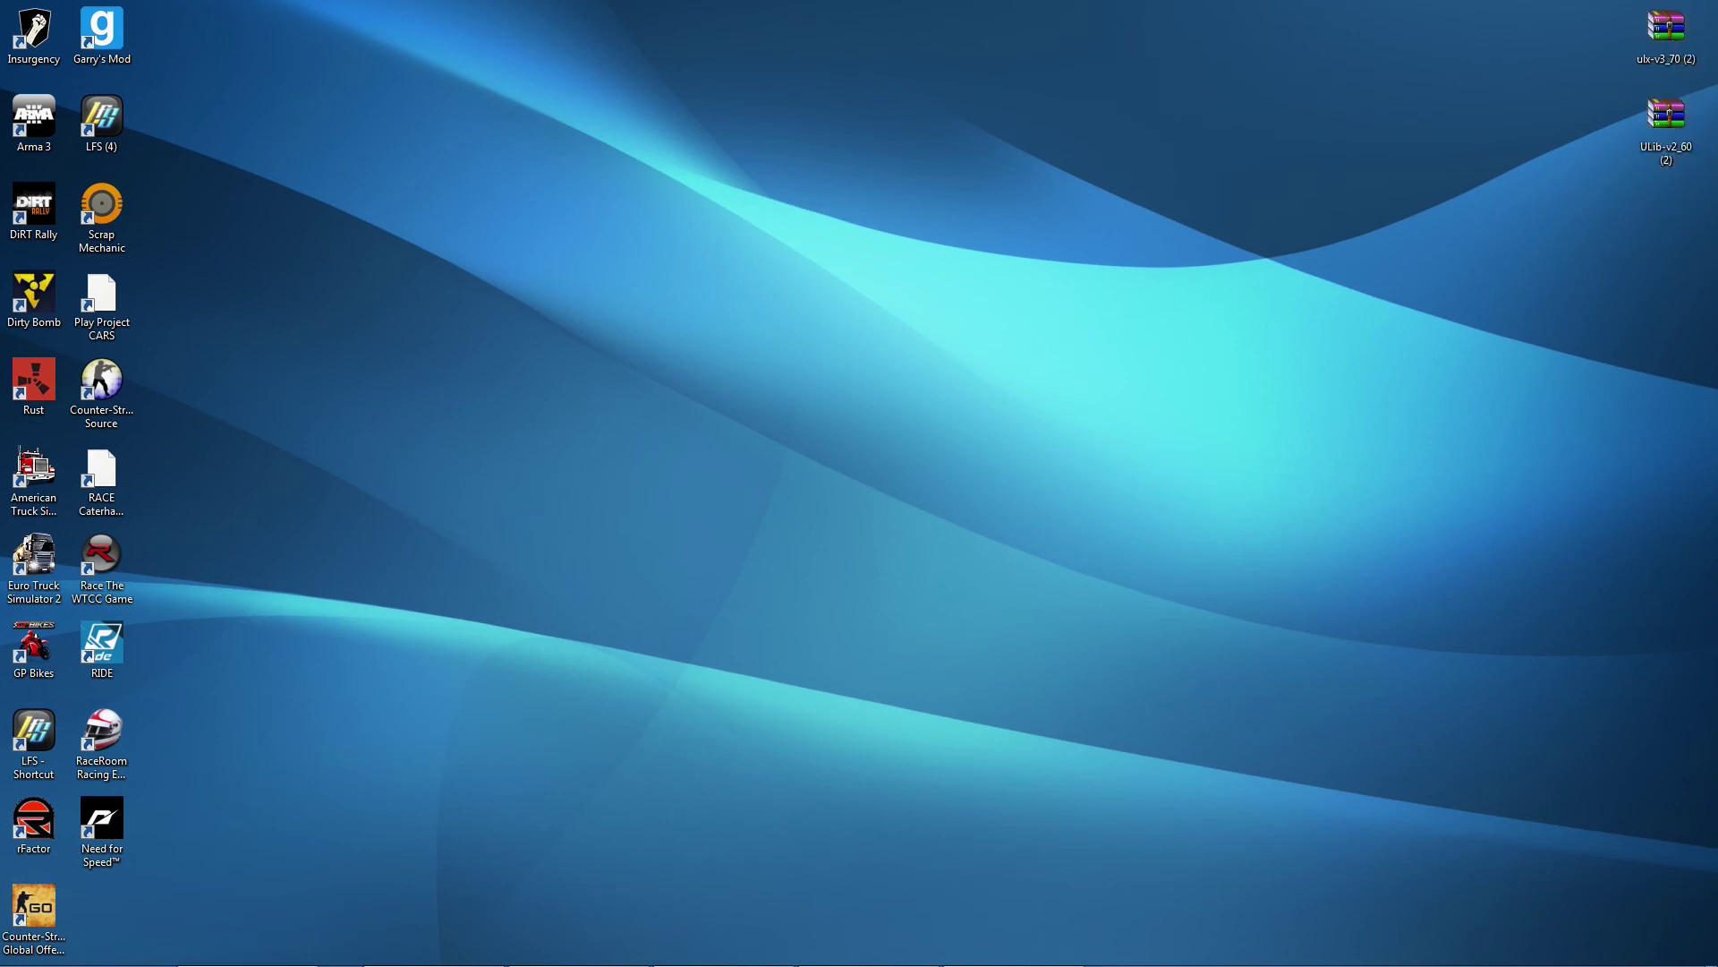
pyautogui.moveTo(1717, 296); pyautogui.dragTo(1666, 214)
pyautogui.moveTo(1717, 429); pyautogui.dragTo(1674, 291)
pyautogui.moveTo(1666, 215); pyautogui.dragTo(1668, 484)
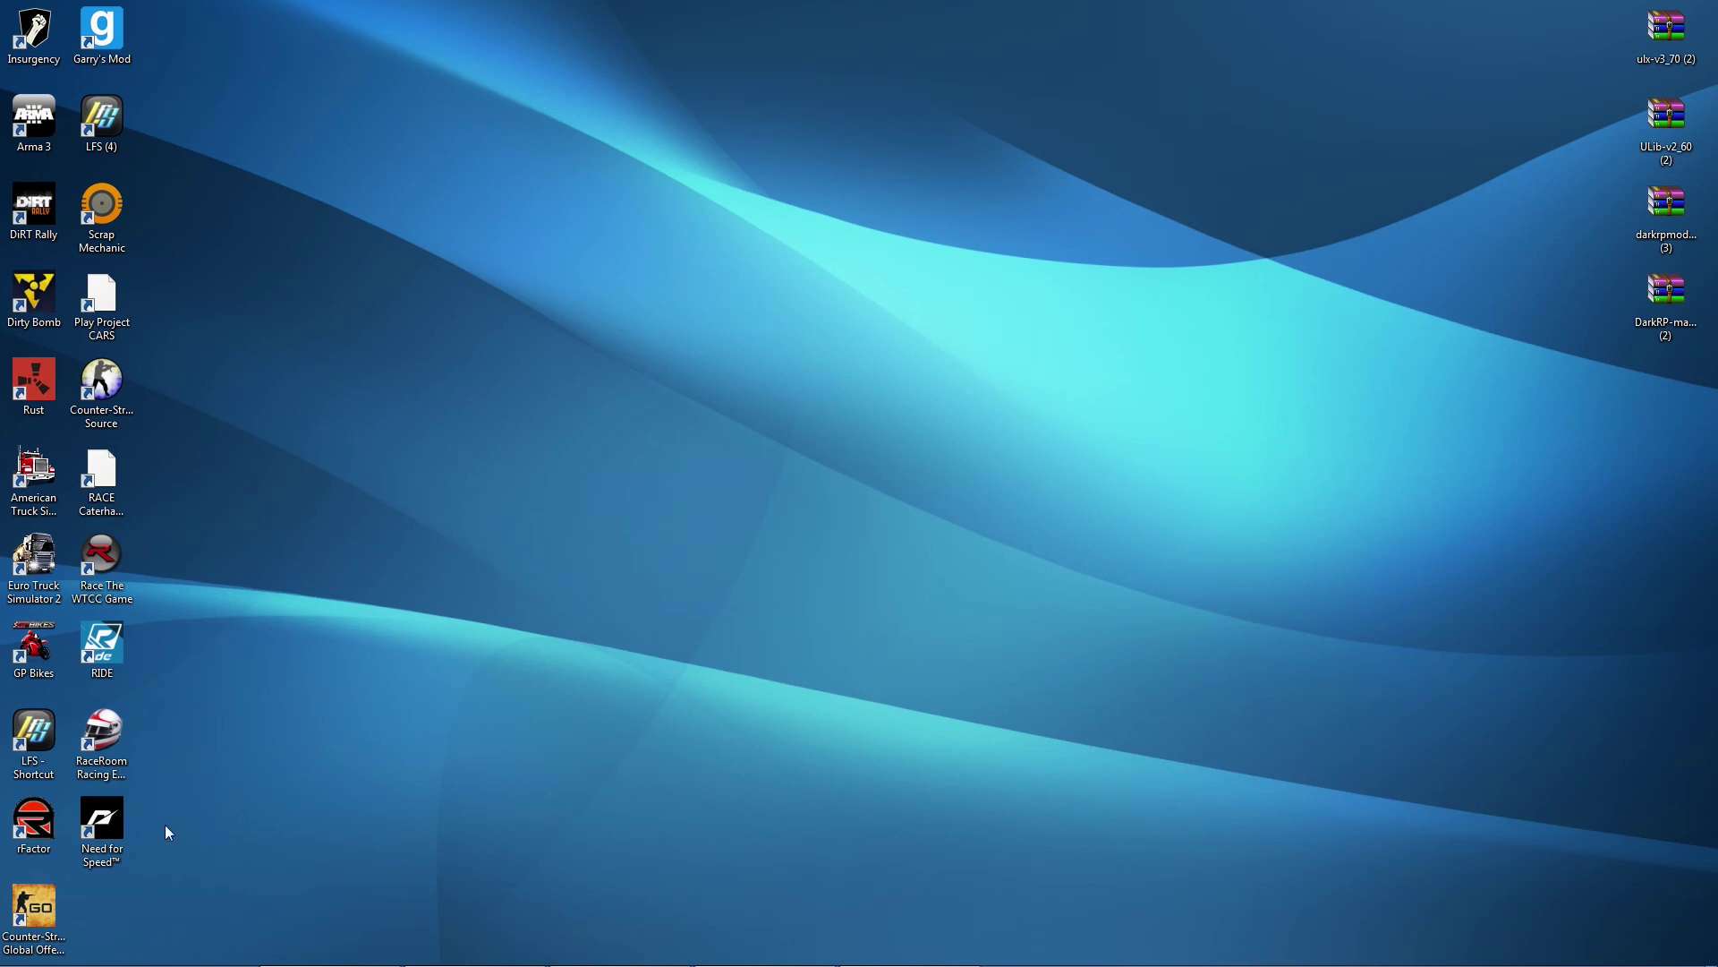
# Open the launch batch file from D:\gmodserver for editing in Notepad++ and maximize the editor window.
pyautogui.click(22, 953)
pyautogui.click(288, 660)
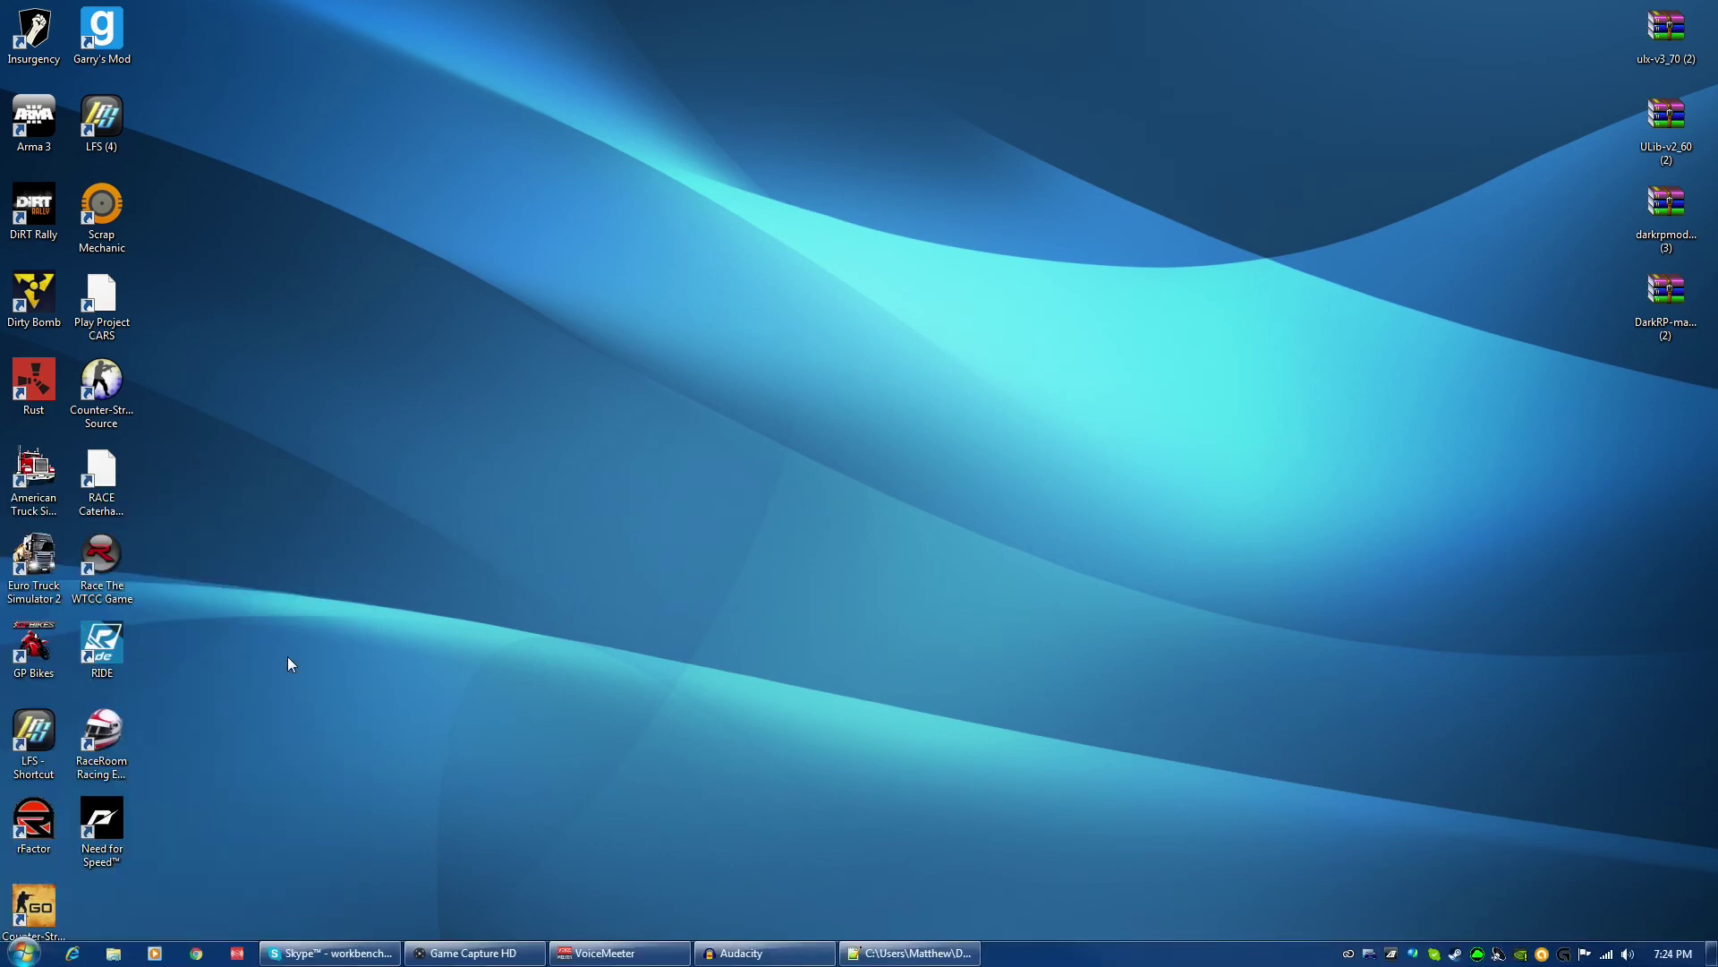
pyautogui.doubleClick(860, 313)
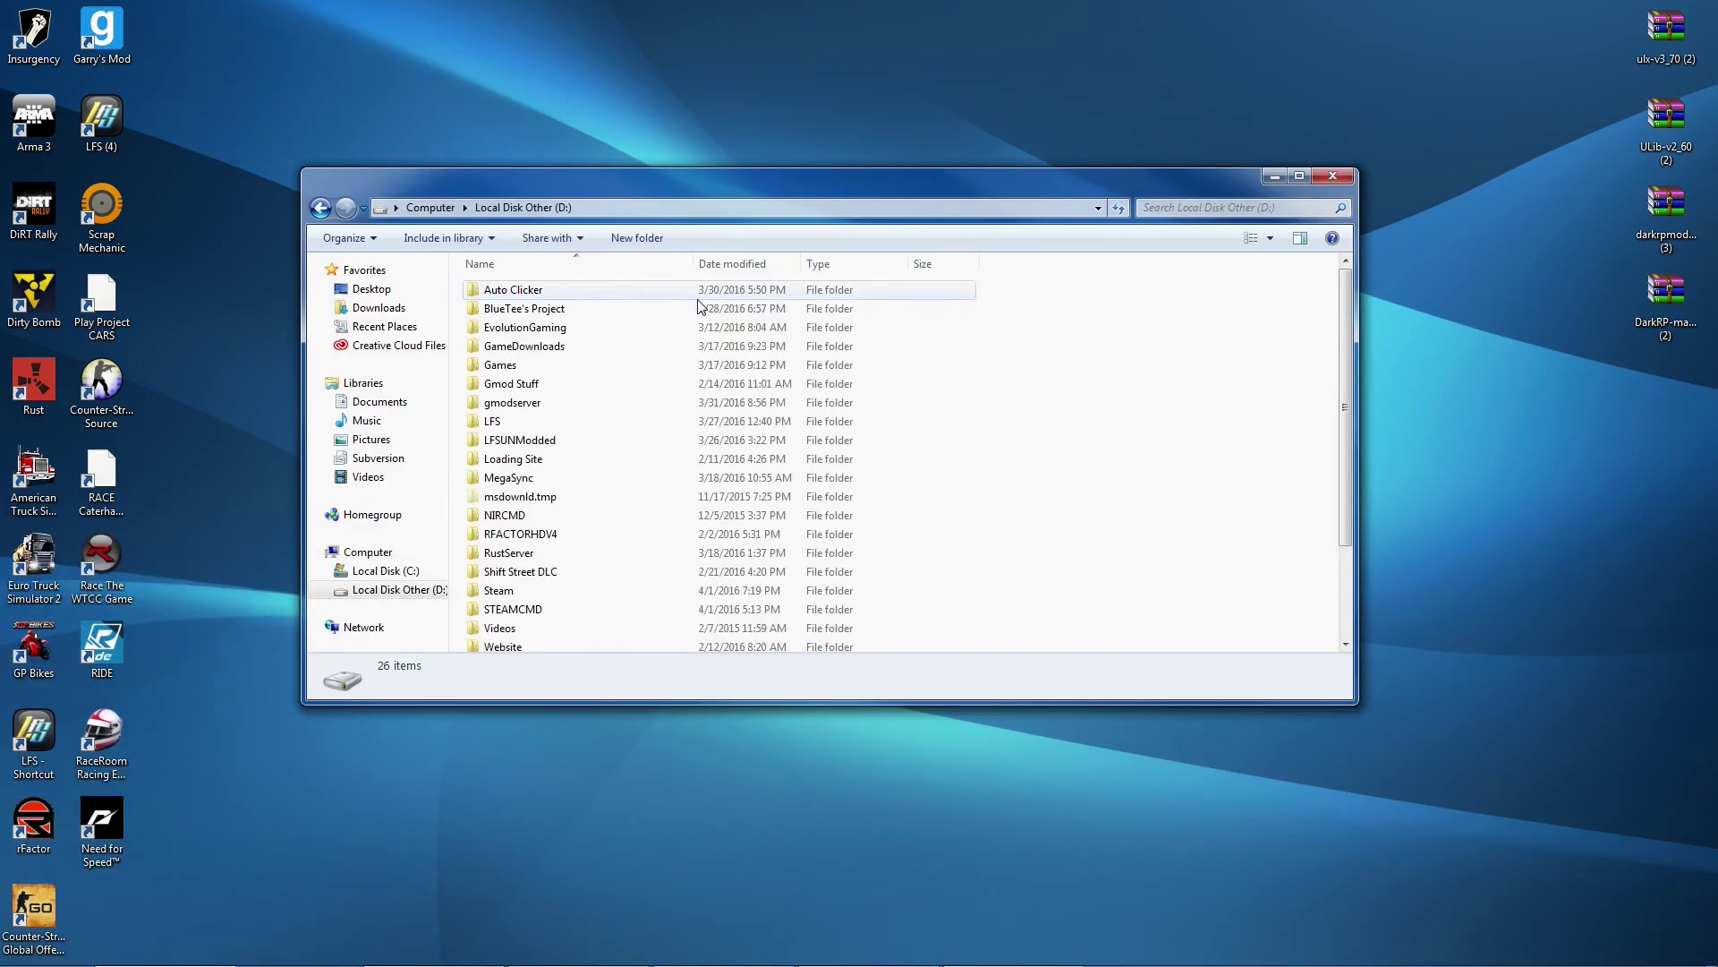
pyautogui.doubleClick(513, 403)
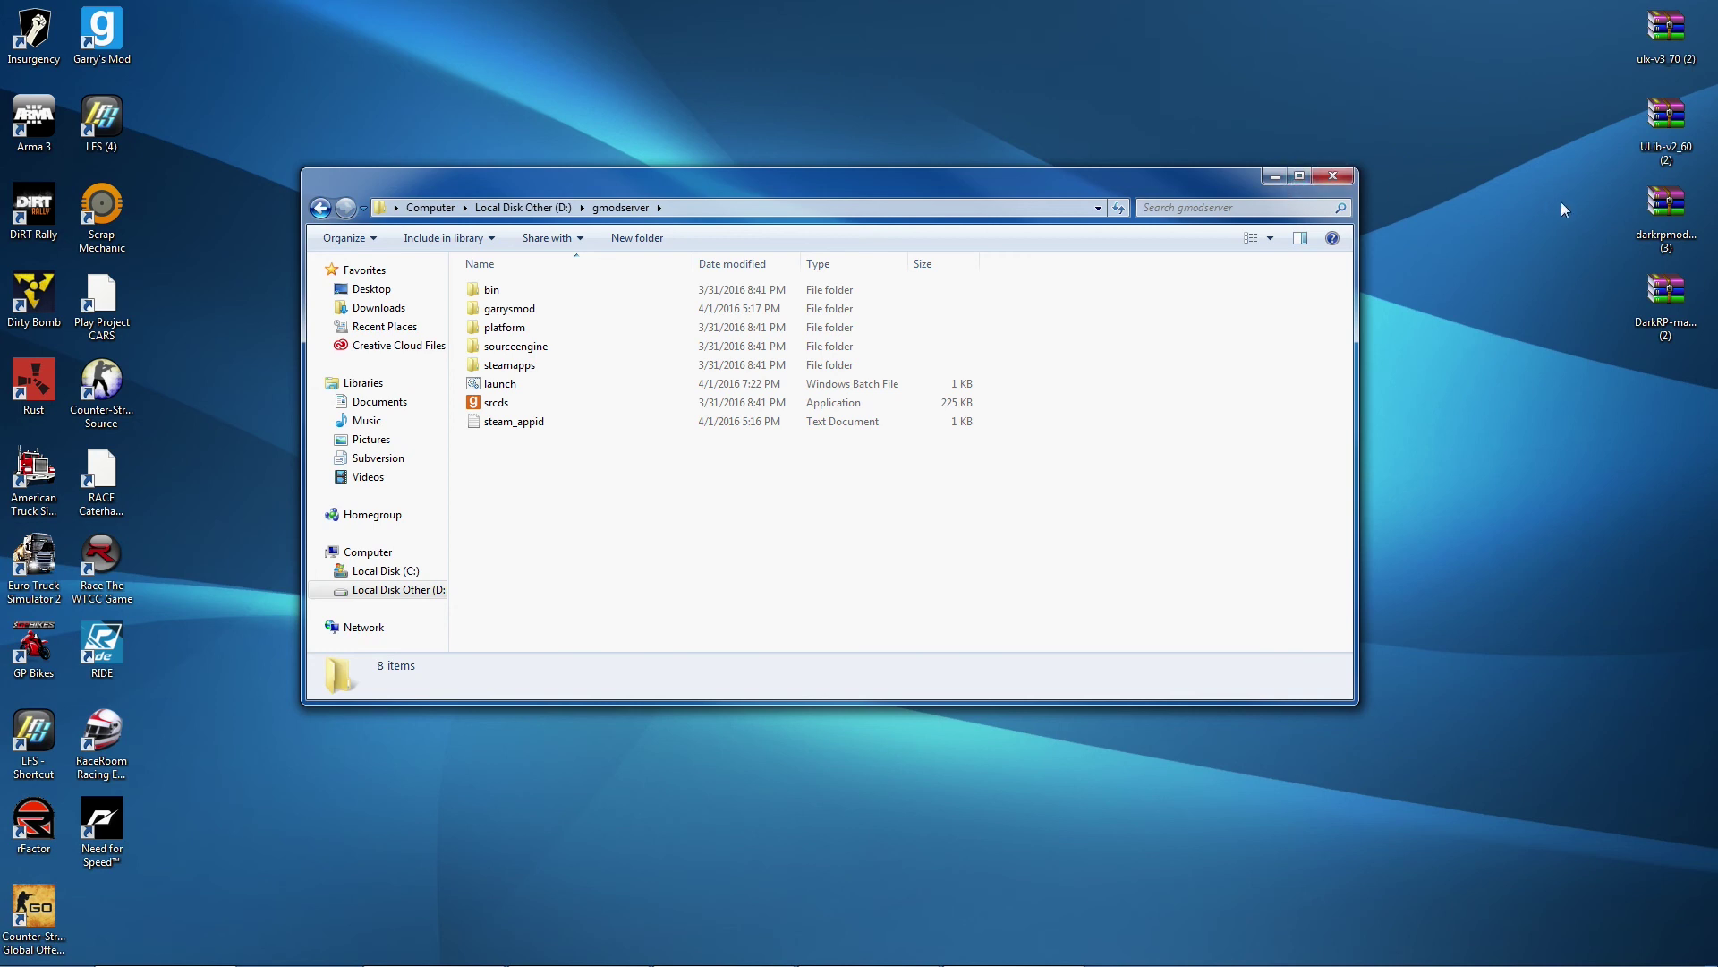
pyautogui.rightClick(507, 386)
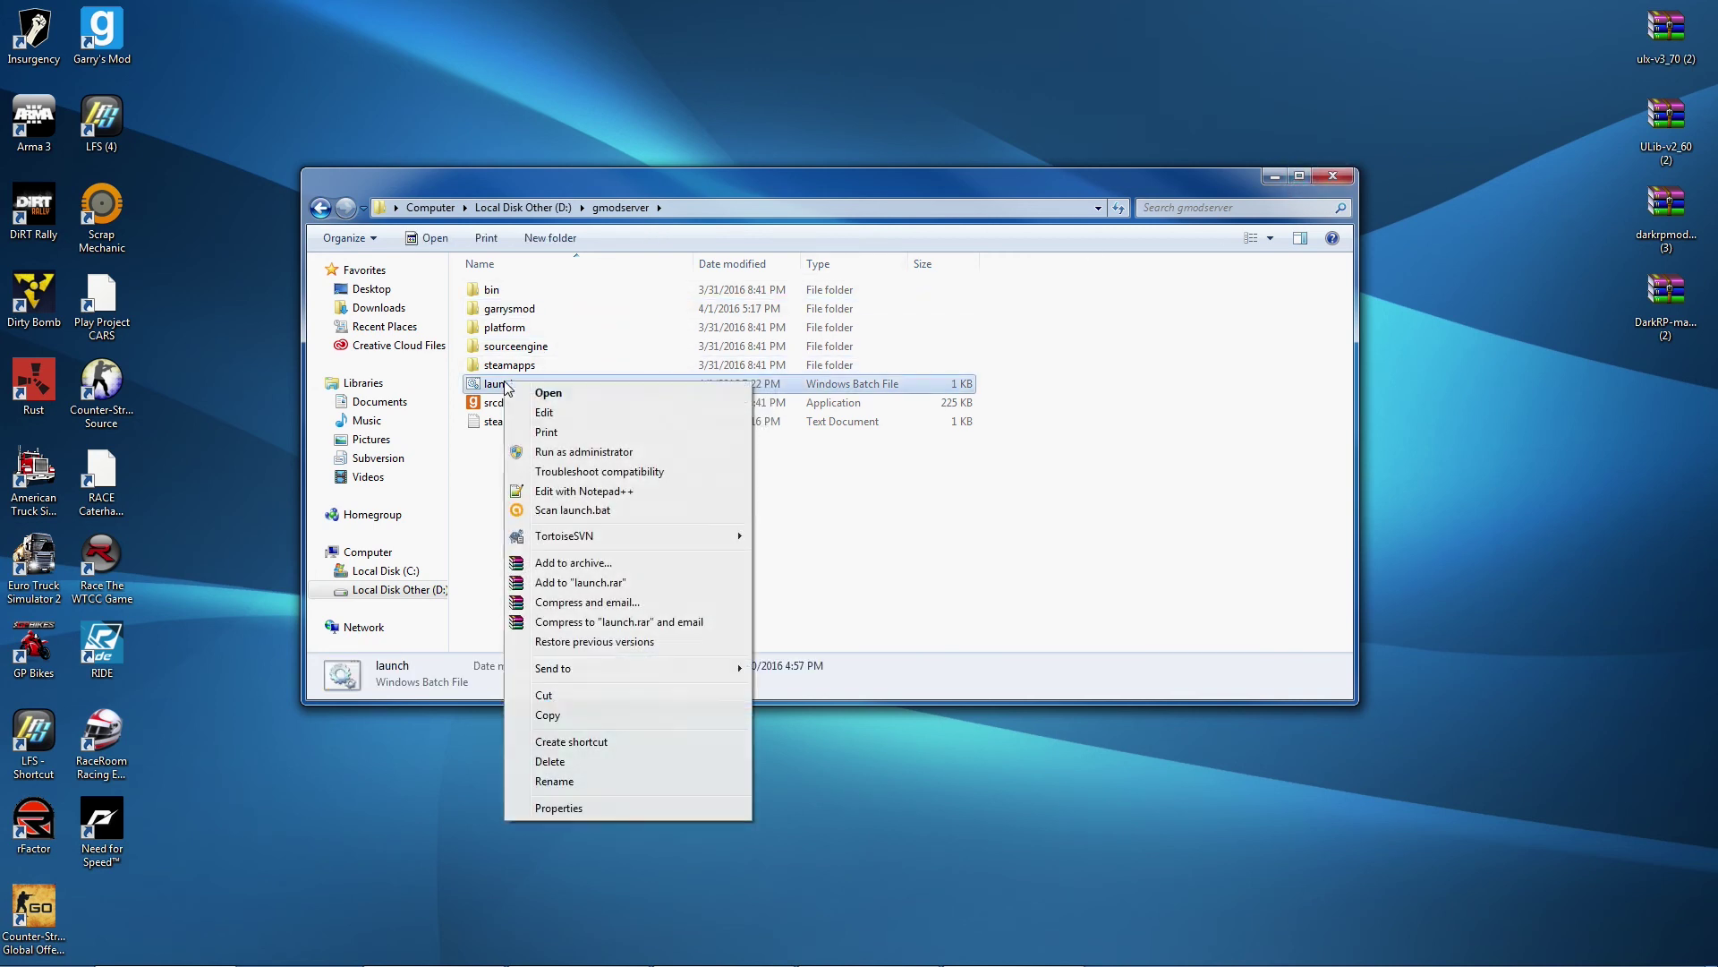
pyautogui.click(575, 494)
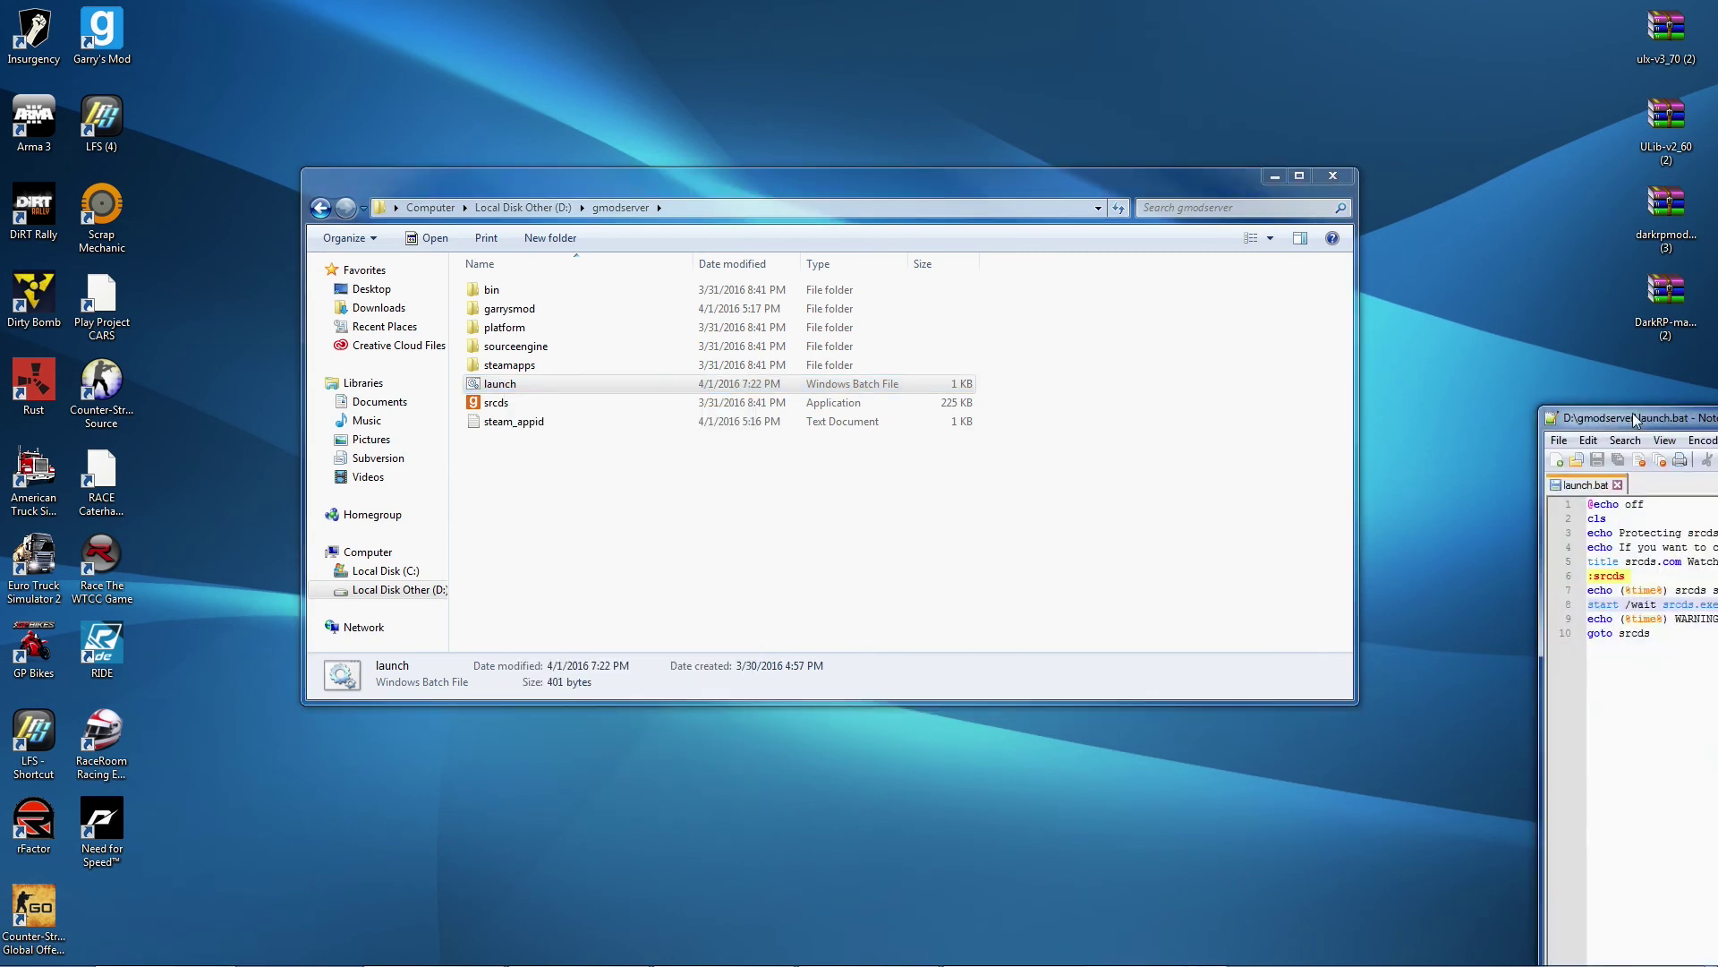
pyautogui.moveTo(1685, 421); pyautogui.dragTo(318, 38)
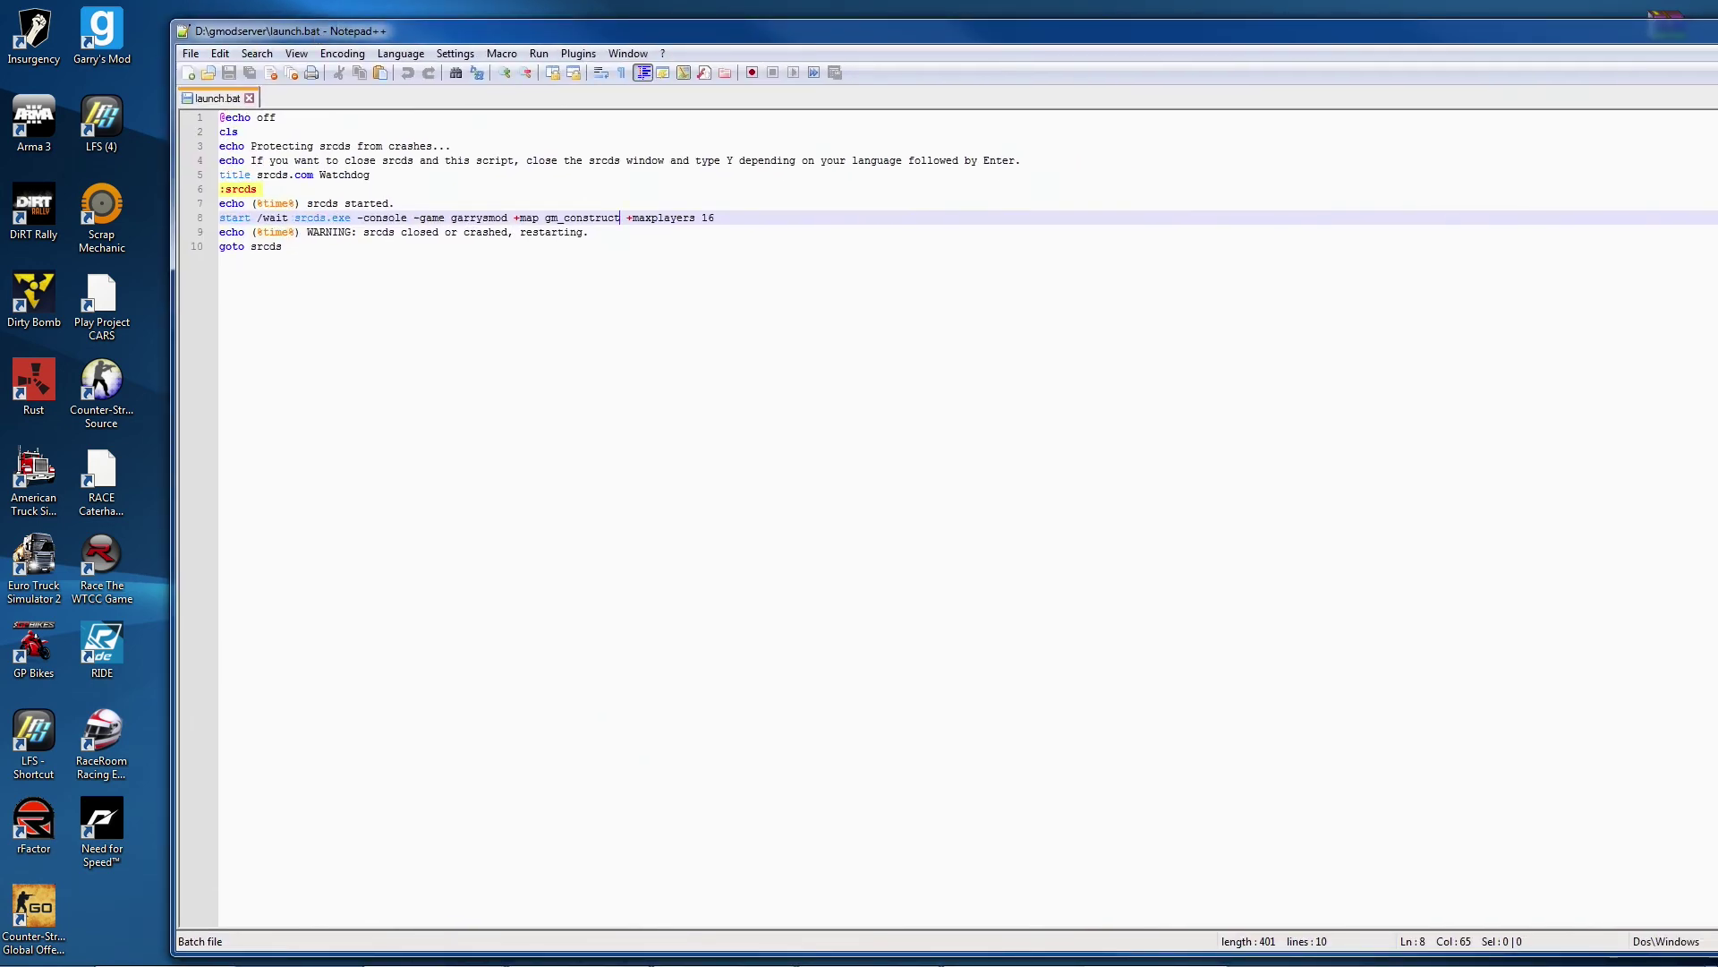
pyautogui.doubleClick(318, 38)
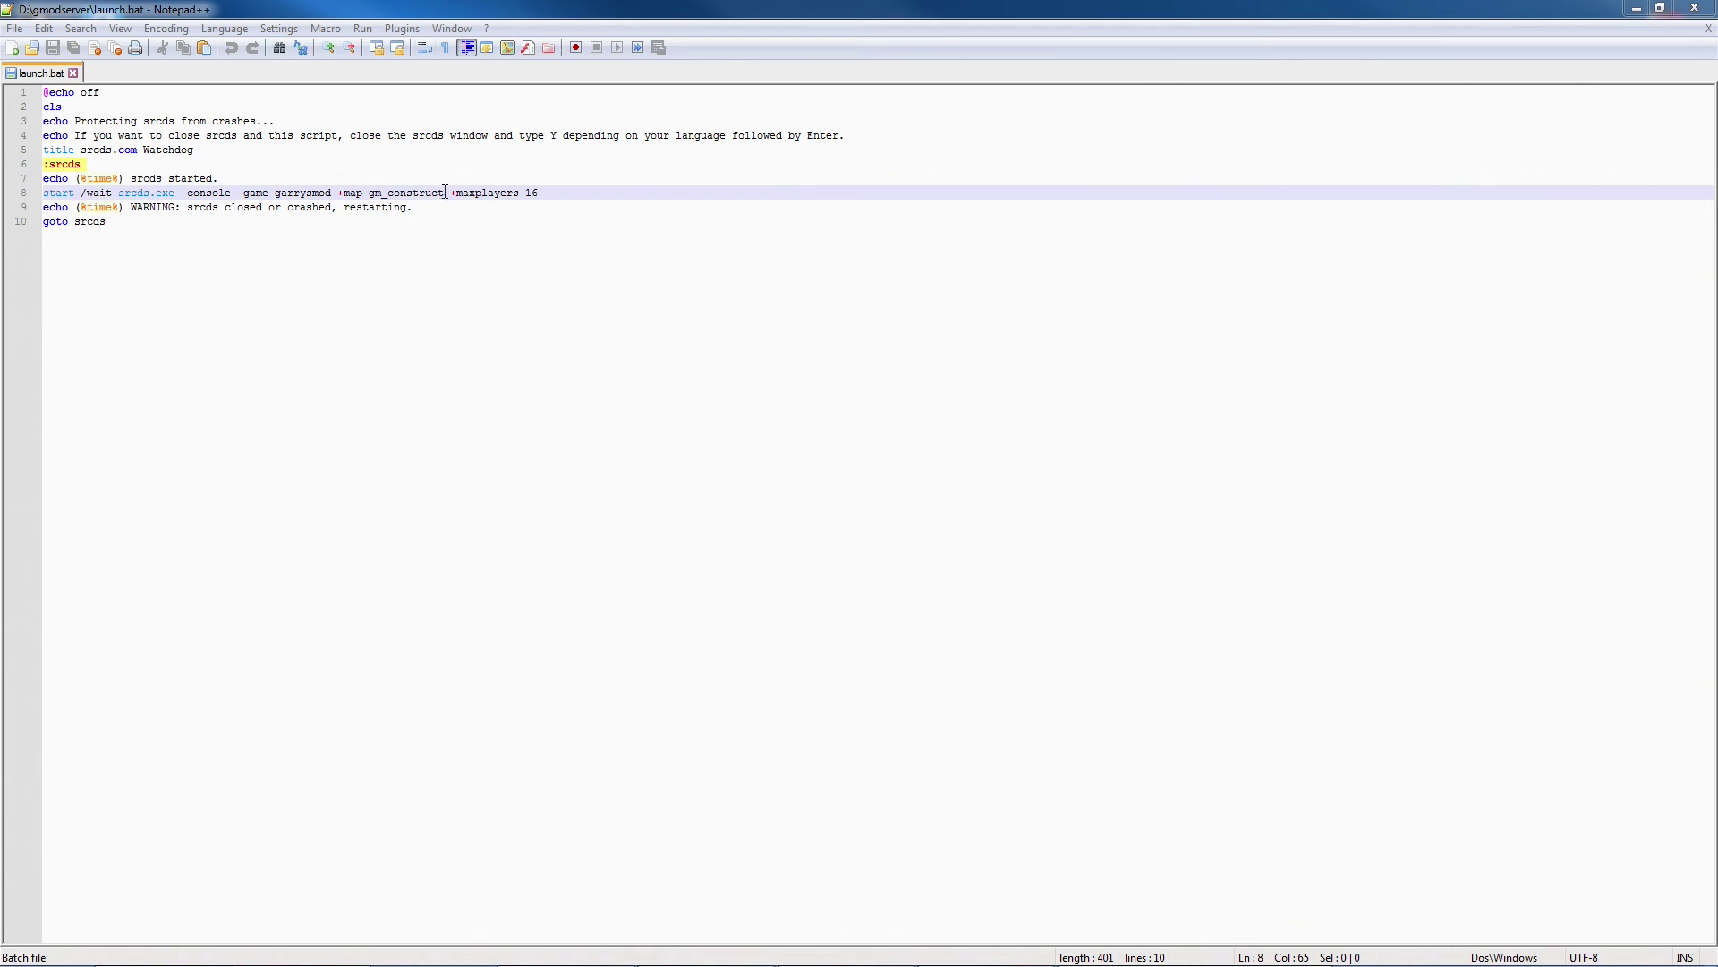
# Change the map in the srcds.exe start line to rp_downtown_v4c_v2.
pyautogui.moveTo(443, 193); pyautogui.dragTo(368, 193)
pyautogui.write('rp_downtown_v4c_v2')
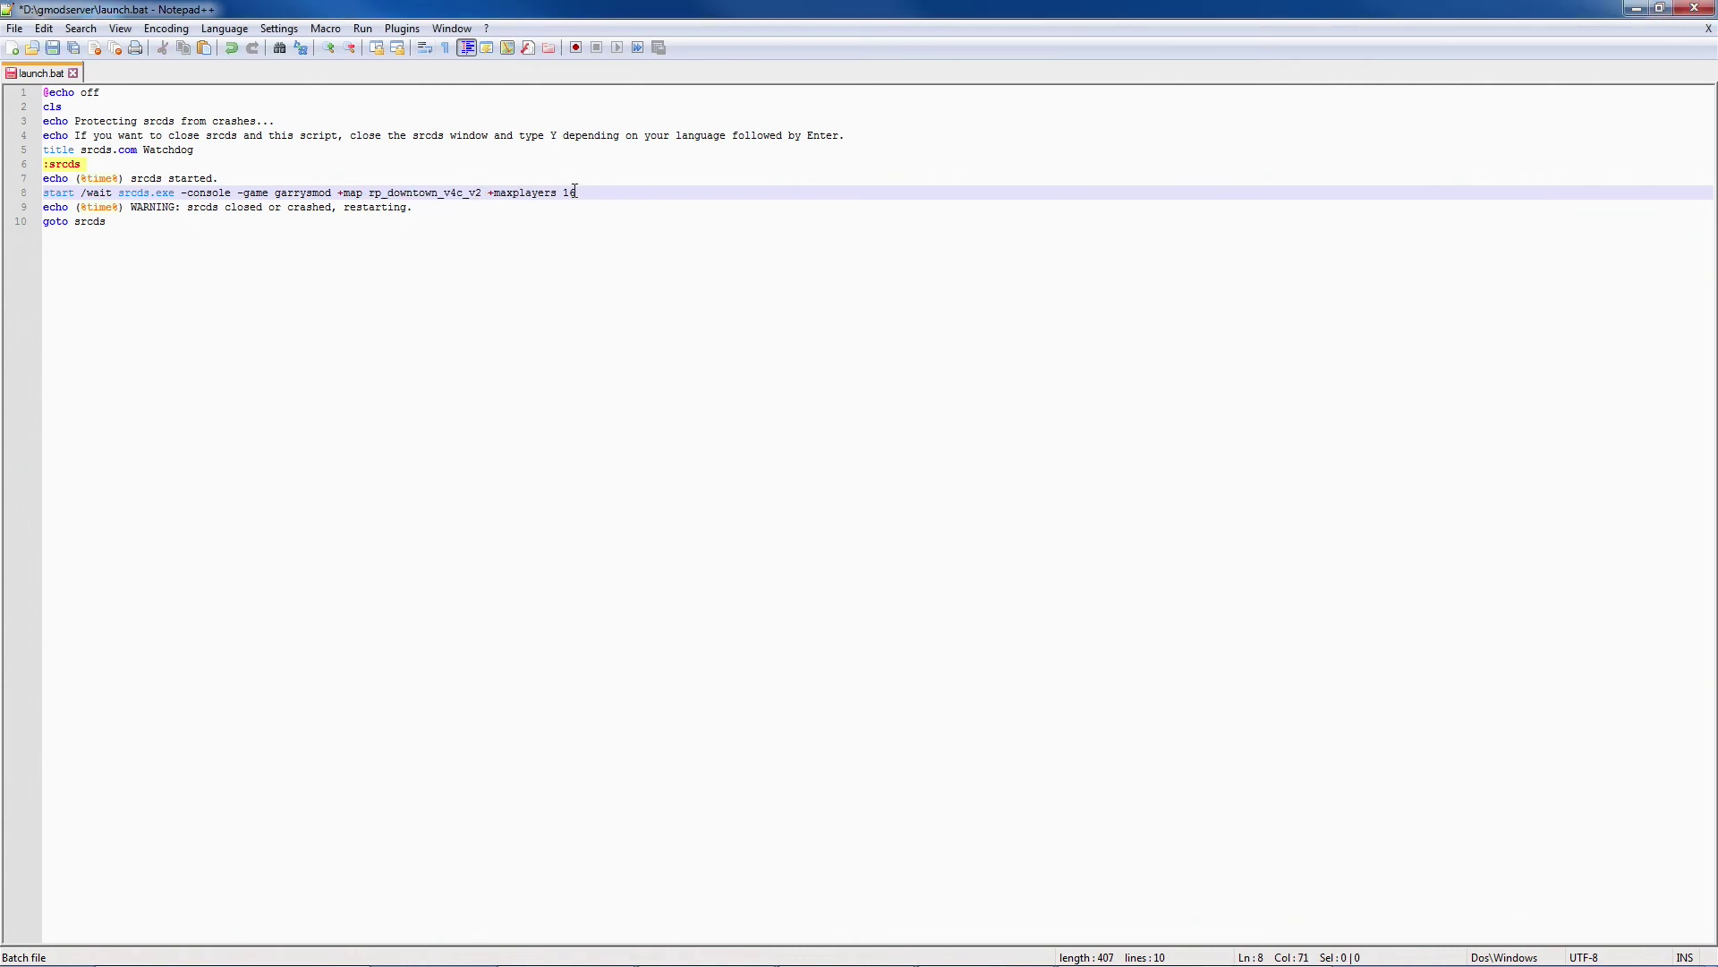
pyautogui.click(588, 192)
pyautogui.press('BackSpace')
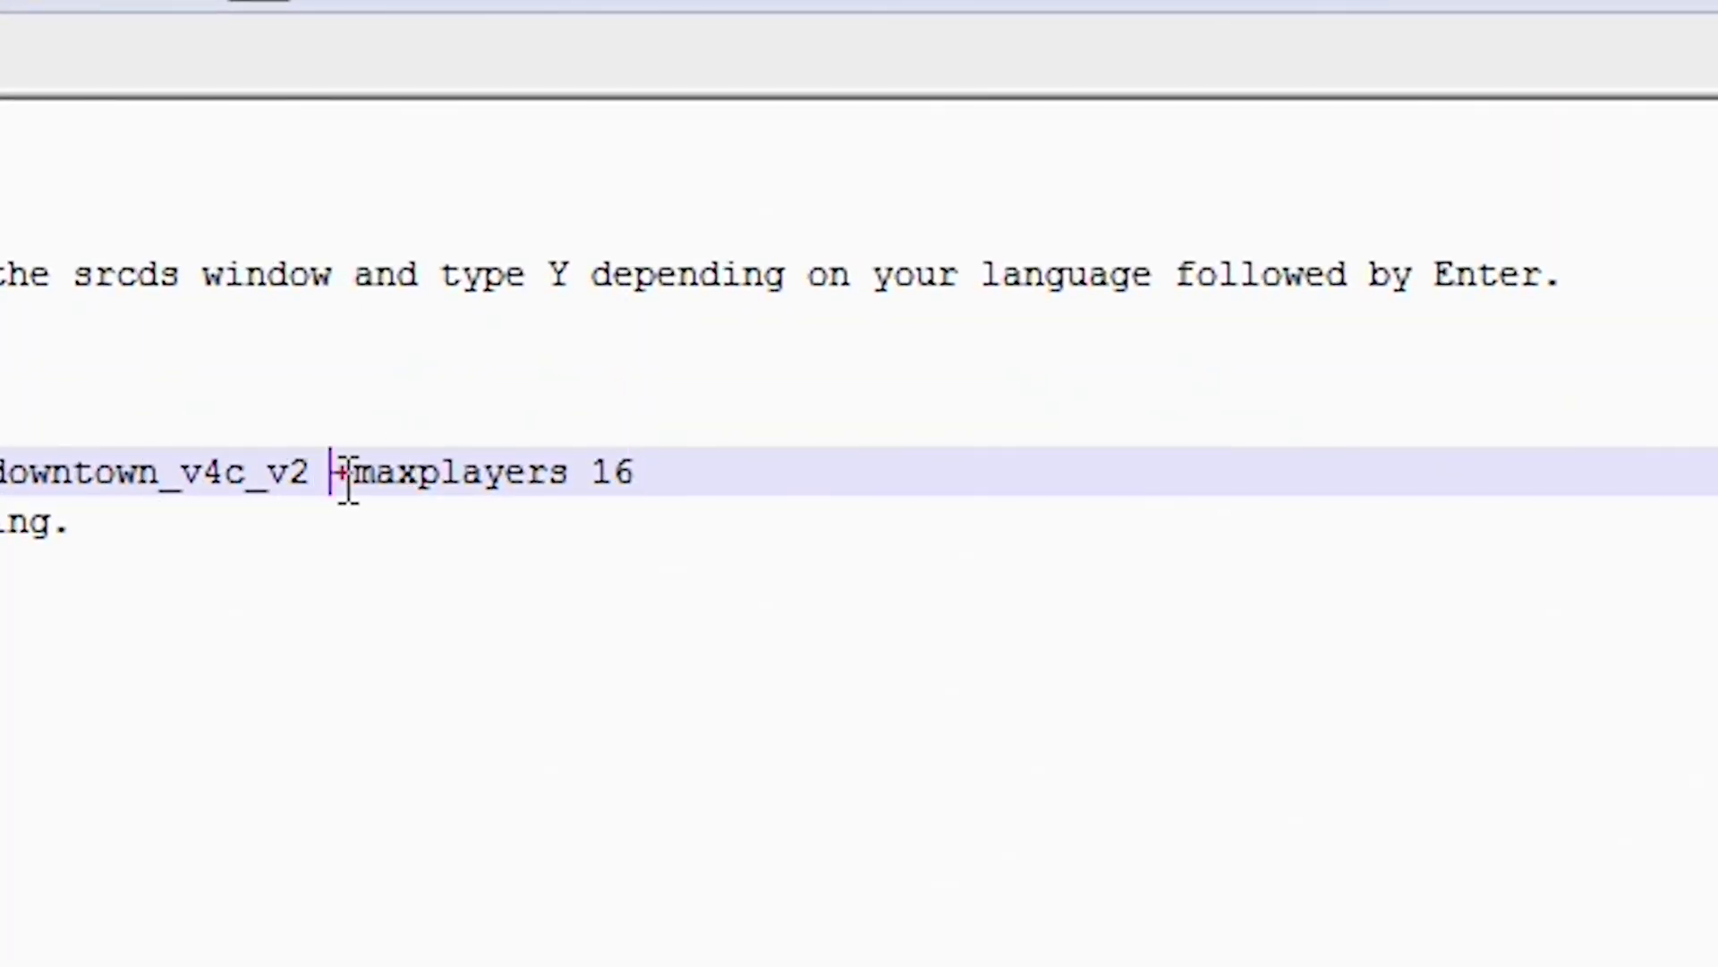
# Append +gamemode darkrp after the maxplayers option in the start line and save launch.bat.
pyautogui.moveTo(333, 472); pyautogui.dragTo(680, 463)
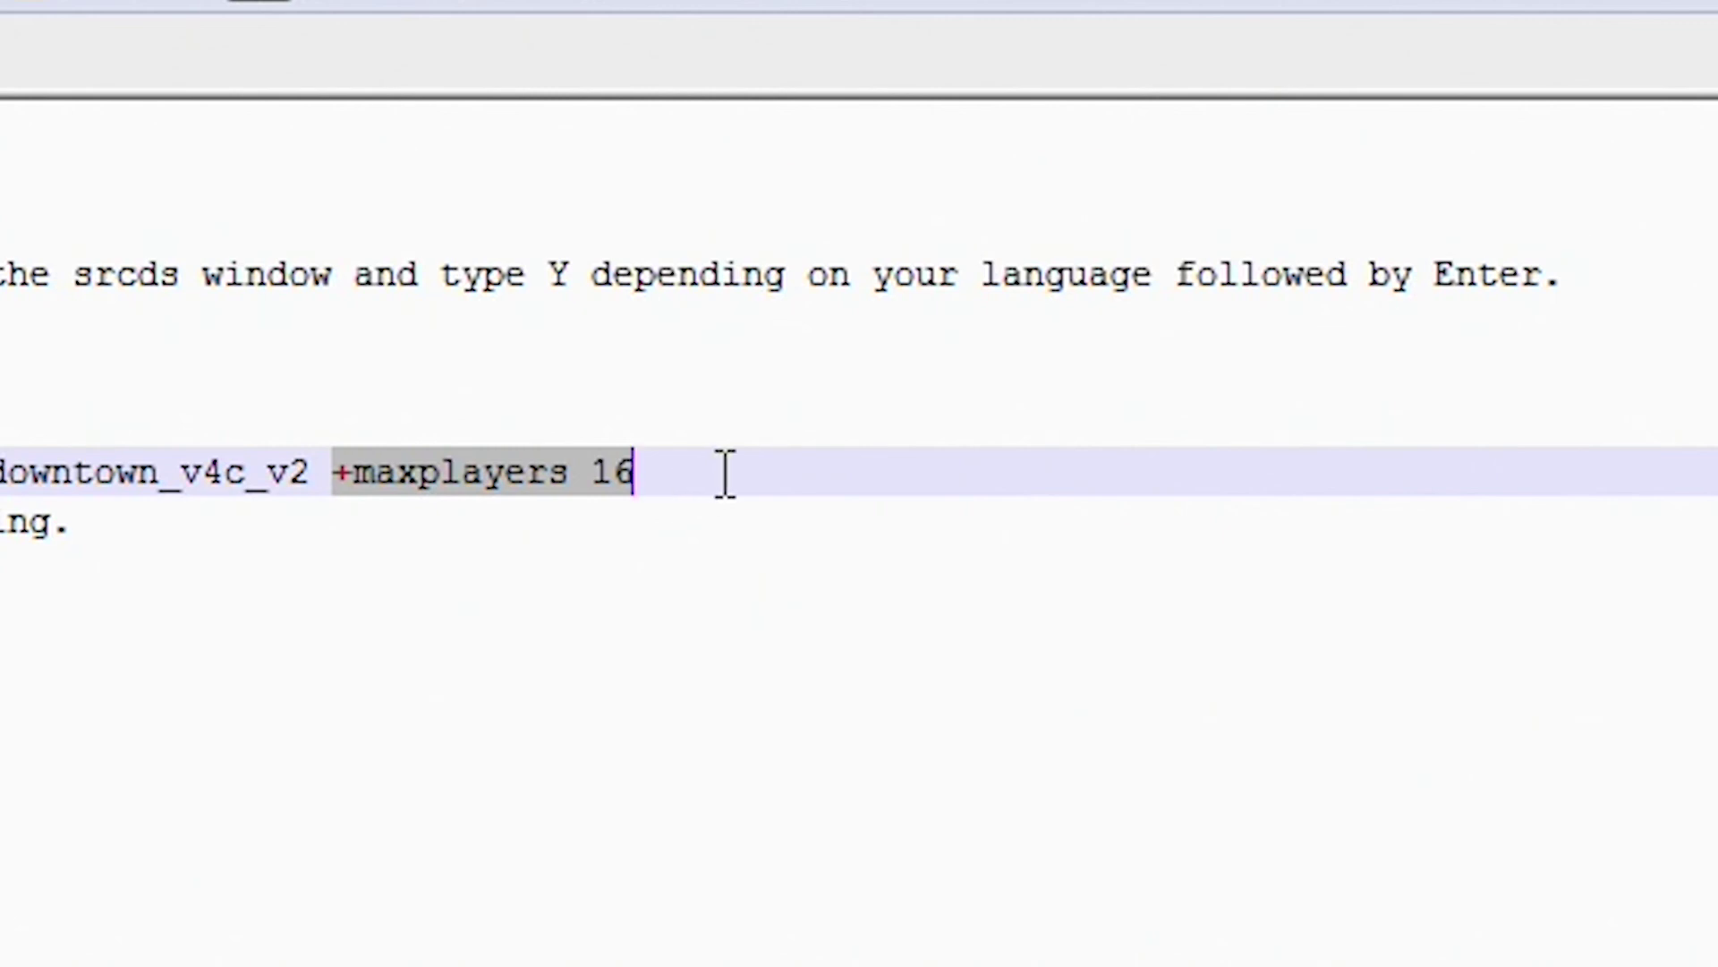
pyautogui.click(722, 472)
pyautogui.write('+')
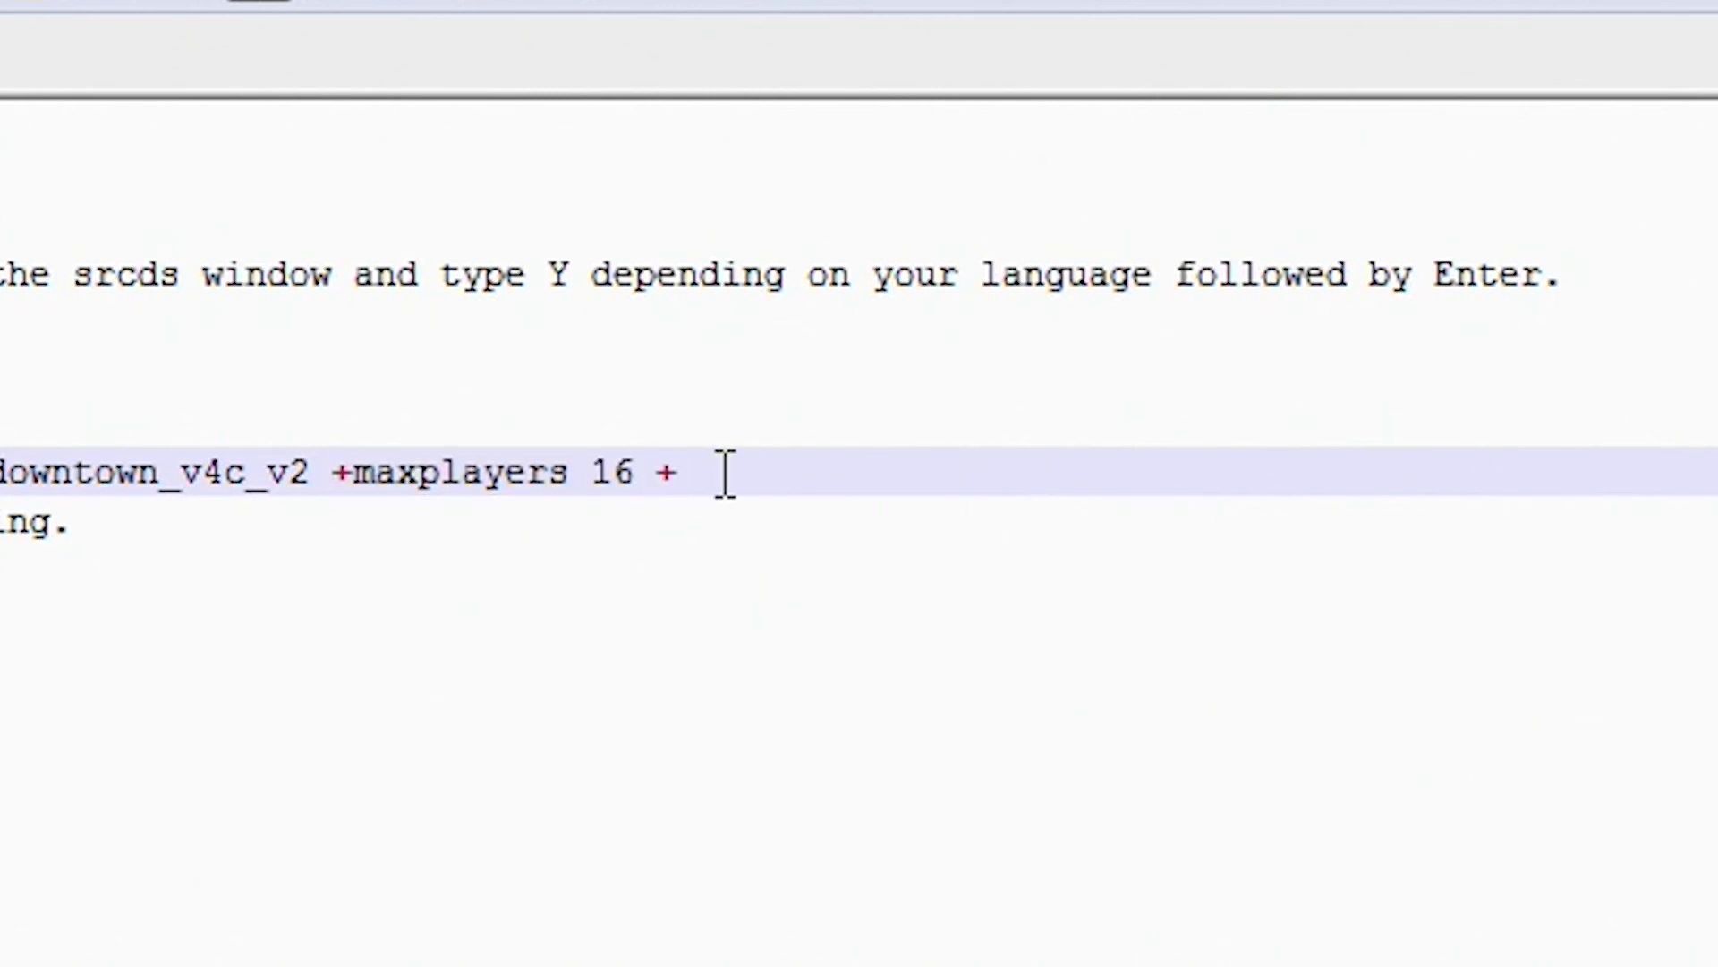
pyautogui.write('gamemode ')
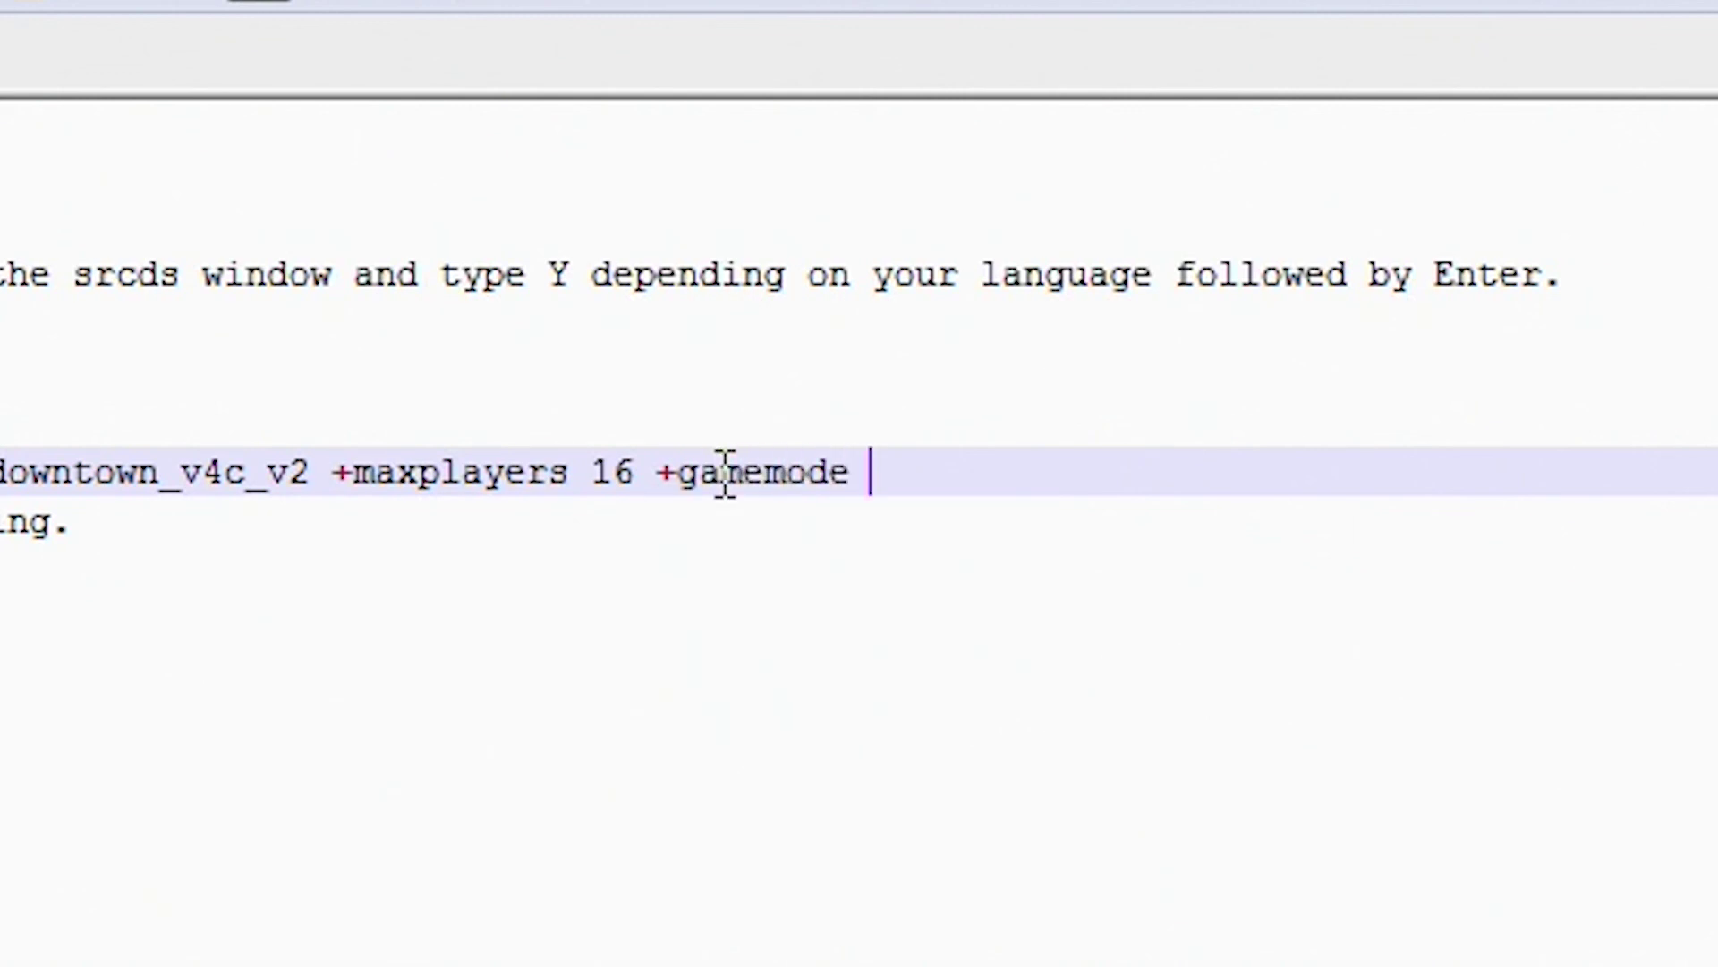
pyautogui.write('darkrp')
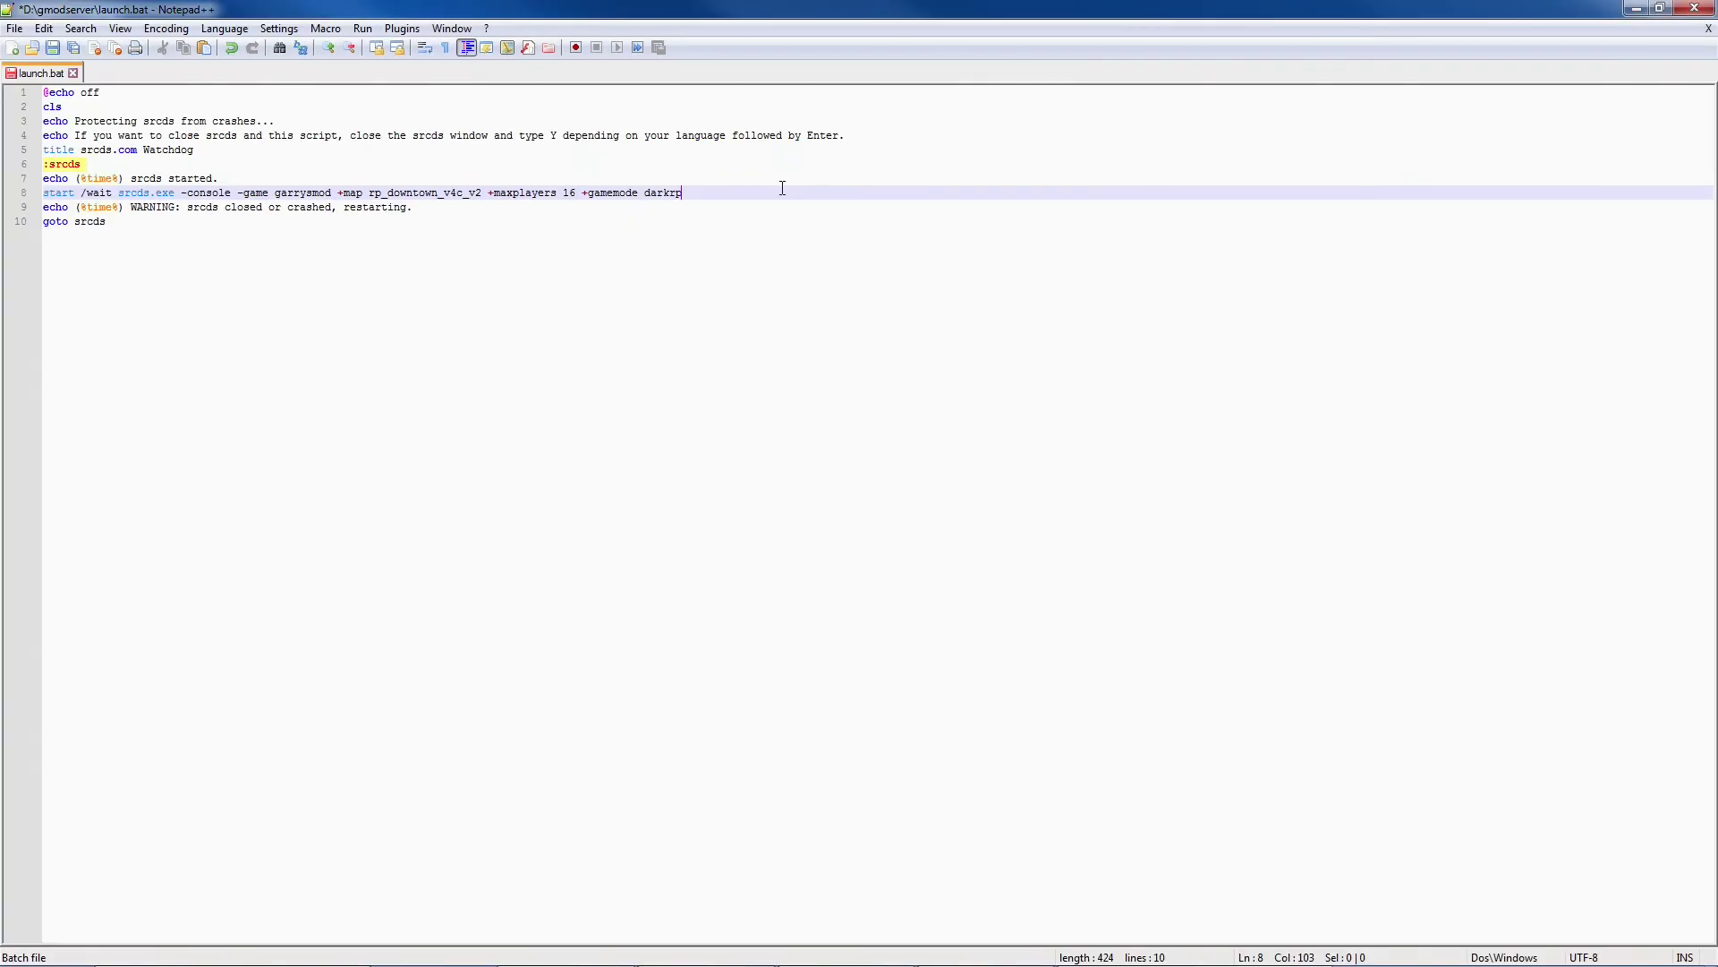
pyautogui.hotkey('ctrl', 's')
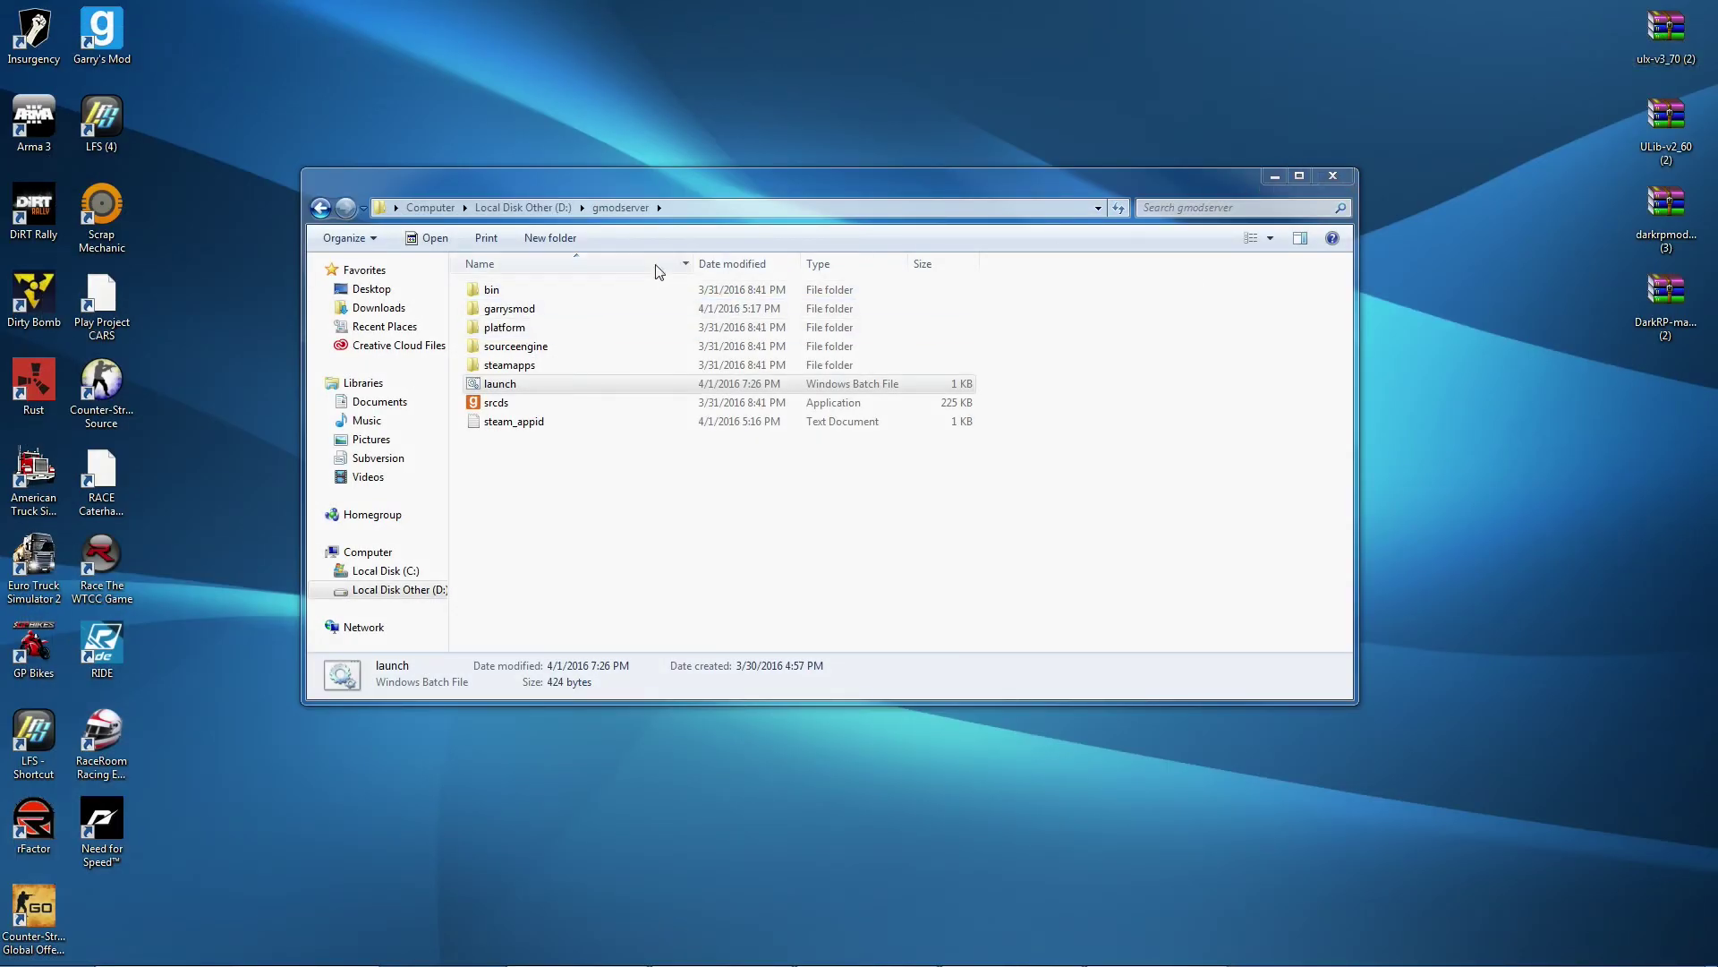
# Create a new folder named darkrp inside the server's garrysmod\gamemodes folder.
pyautogui.doubleClick(512, 309)
pyautogui.press('BackSpace')
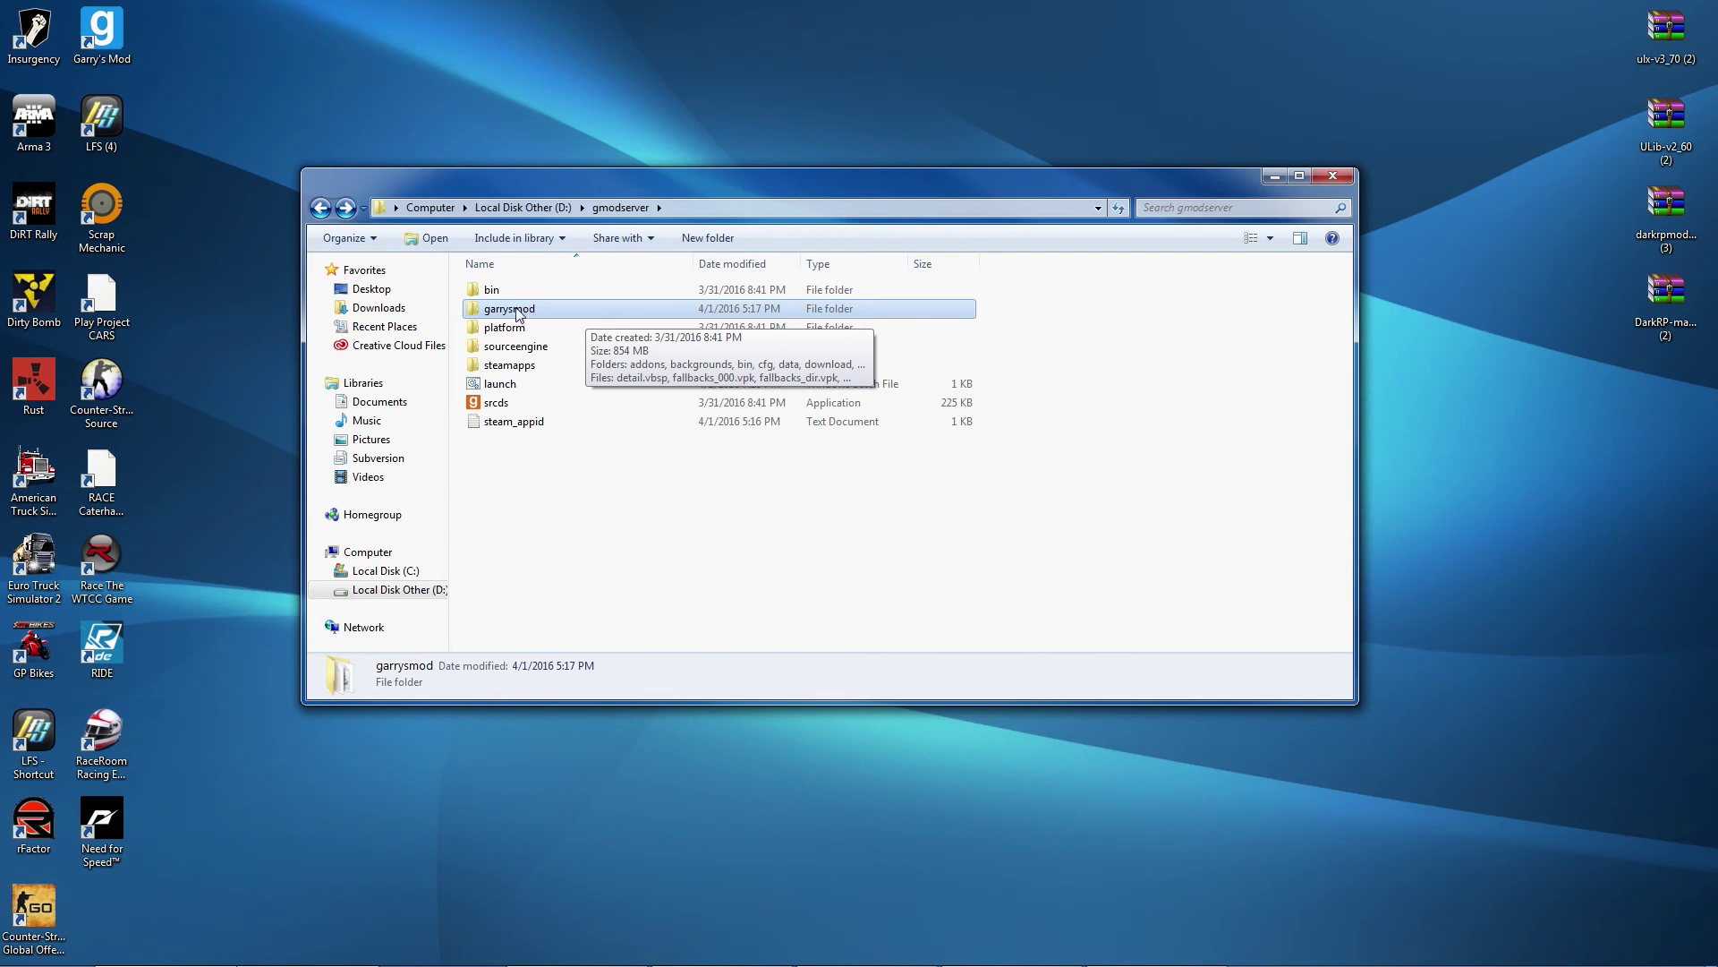
pyautogui.doubleClick(515, 310)
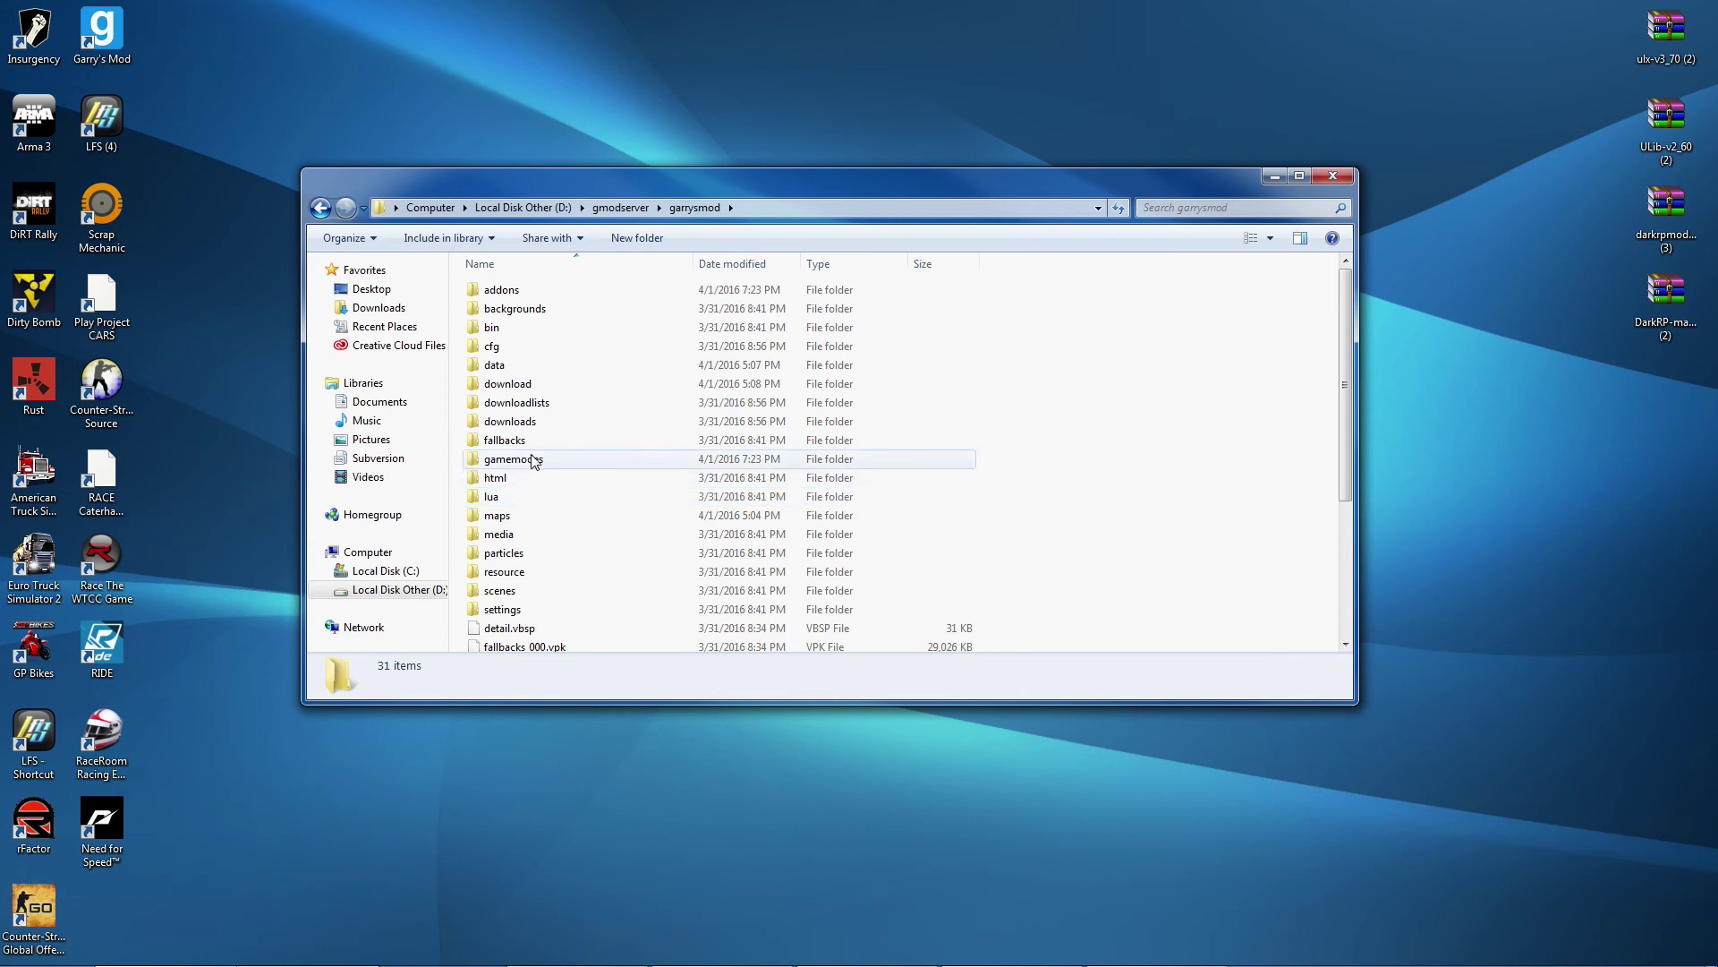
pyautogui.doubleClick(530, 460)
pyautogui.rightClick(589, 428)
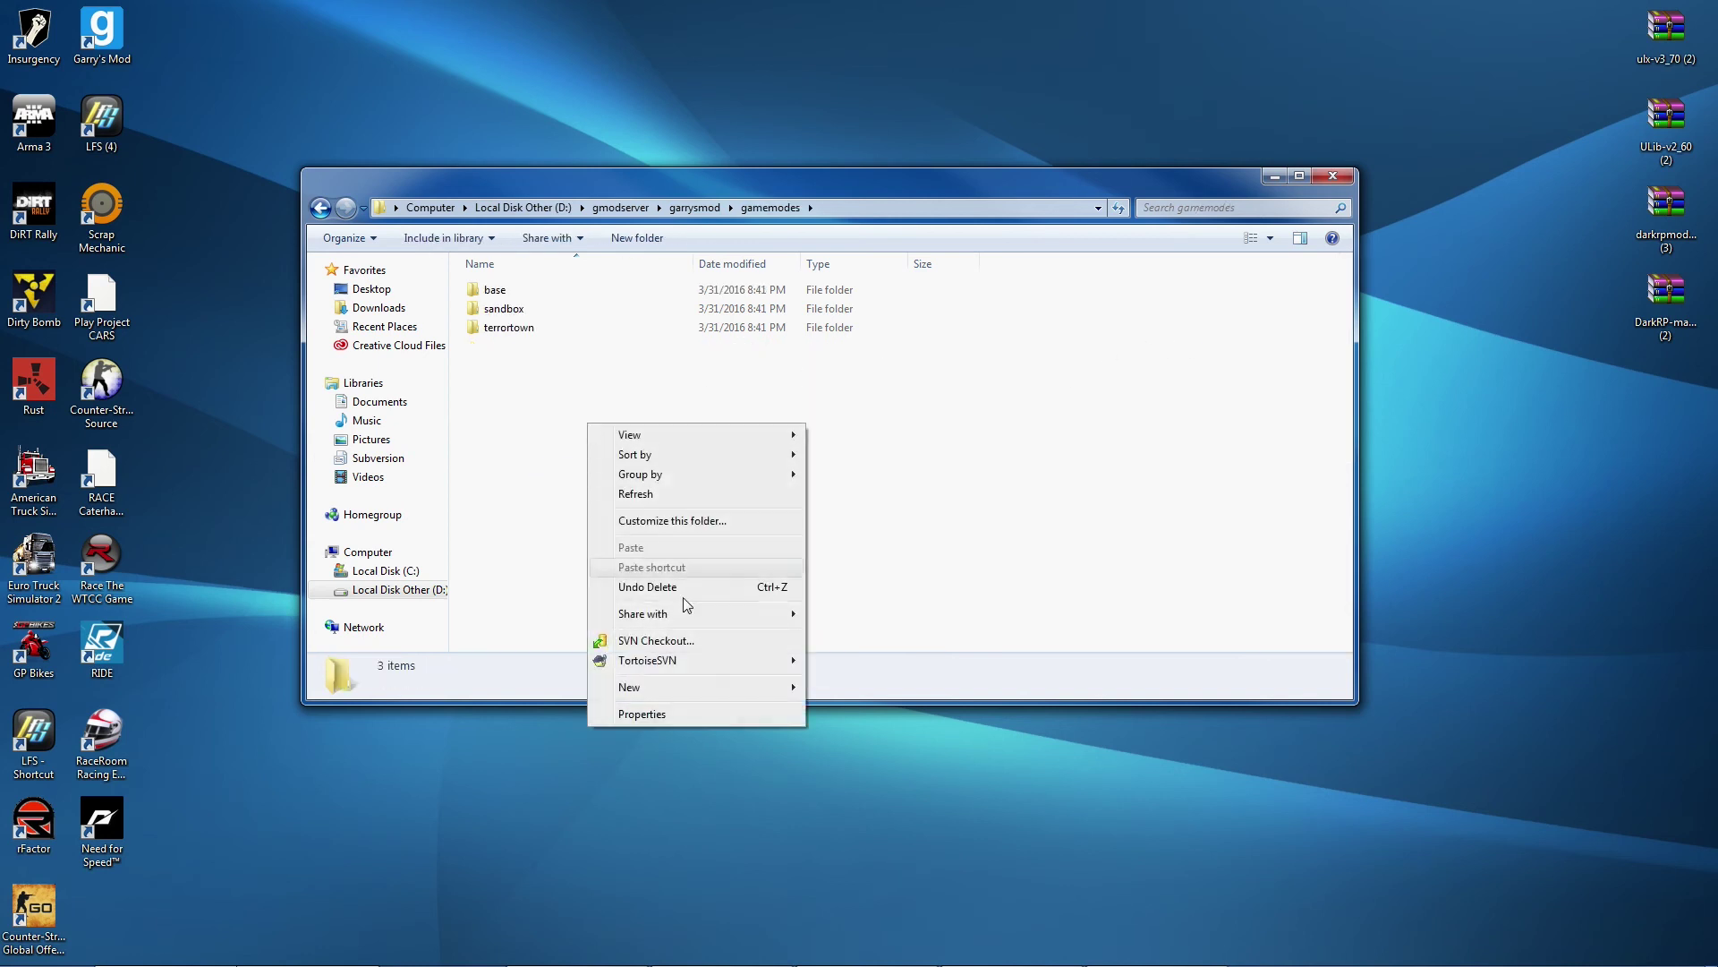
pyautogui.moveTo(680, 684)
pyautogui.click(883, 694)
pyautogui.write('darkrp')
pyautogui.press('Return')
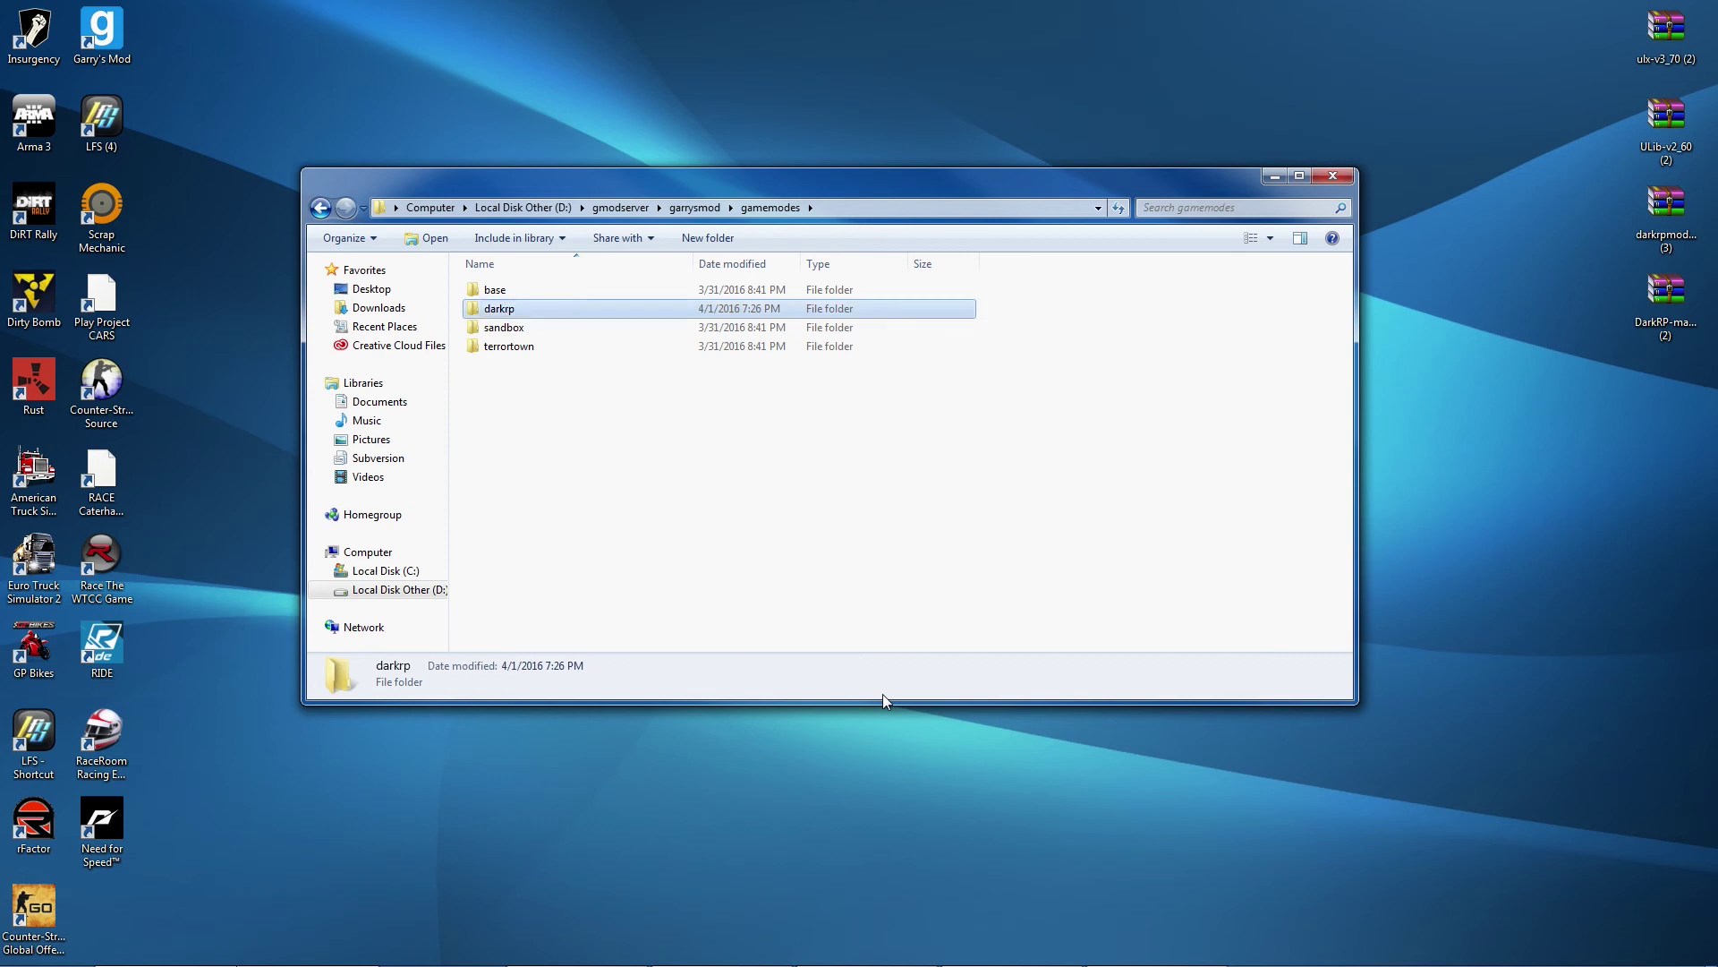
# Extract all contents of the DarkRP-master folder in the downloaded archive into the new darkrp gamemode folder.
pyautogui.doubleClick(497, 309)
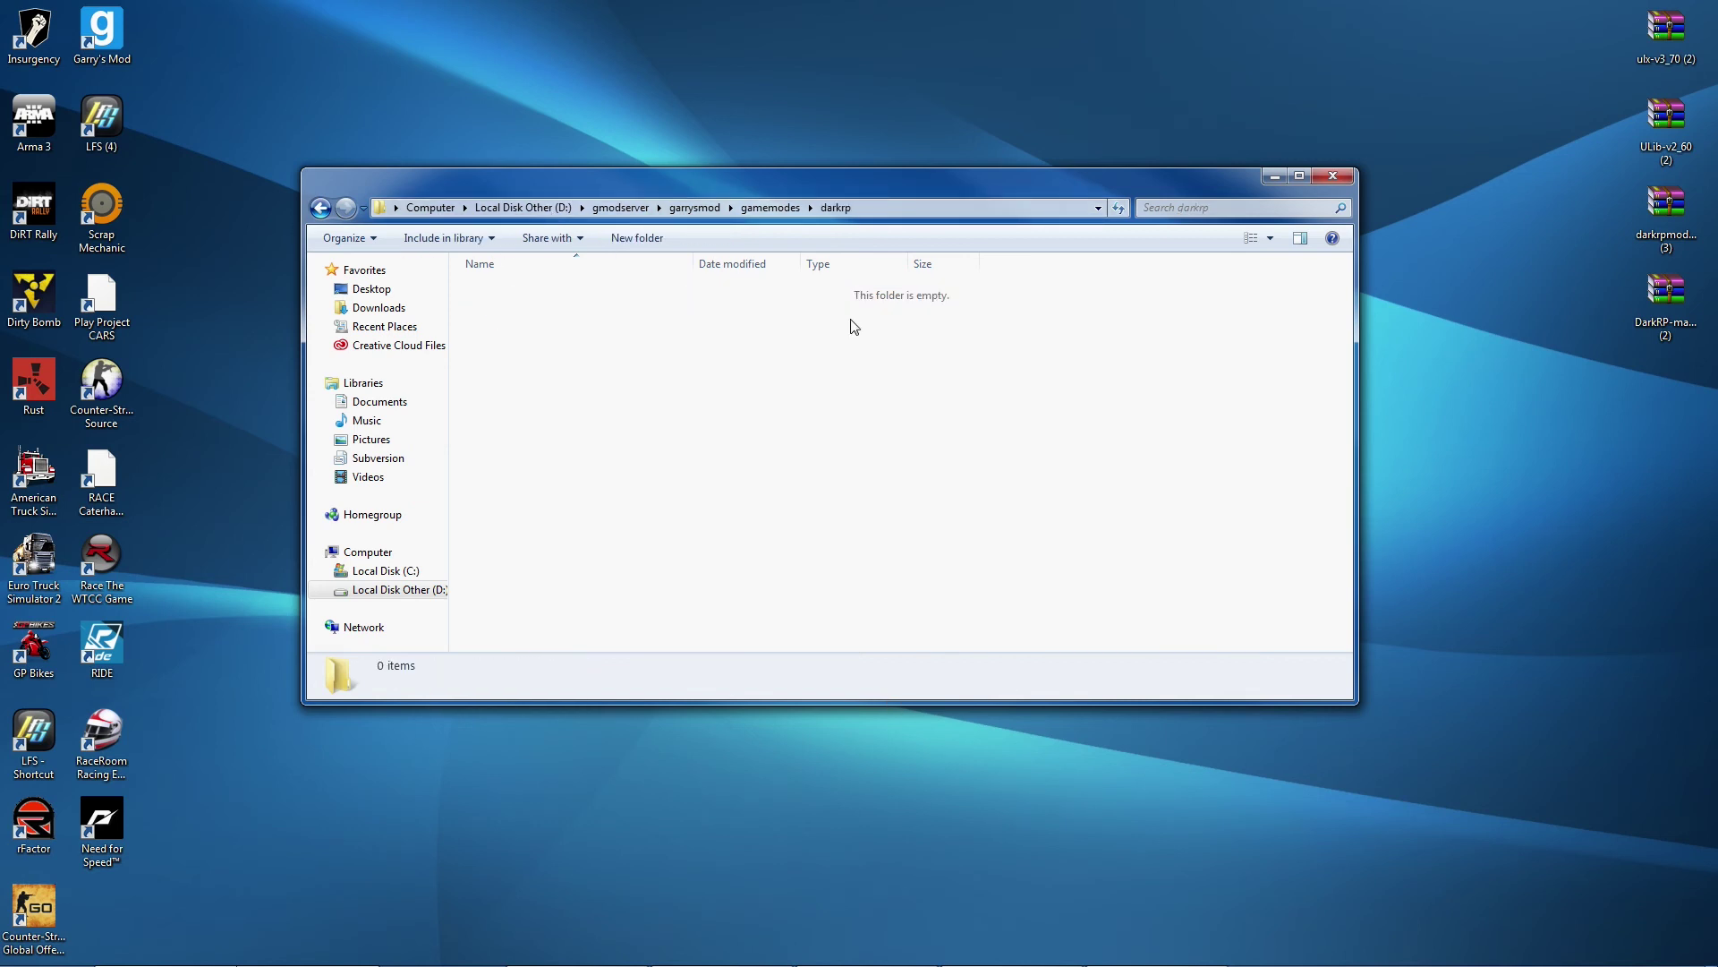
pyautogui.doubleClick(1663, 286)
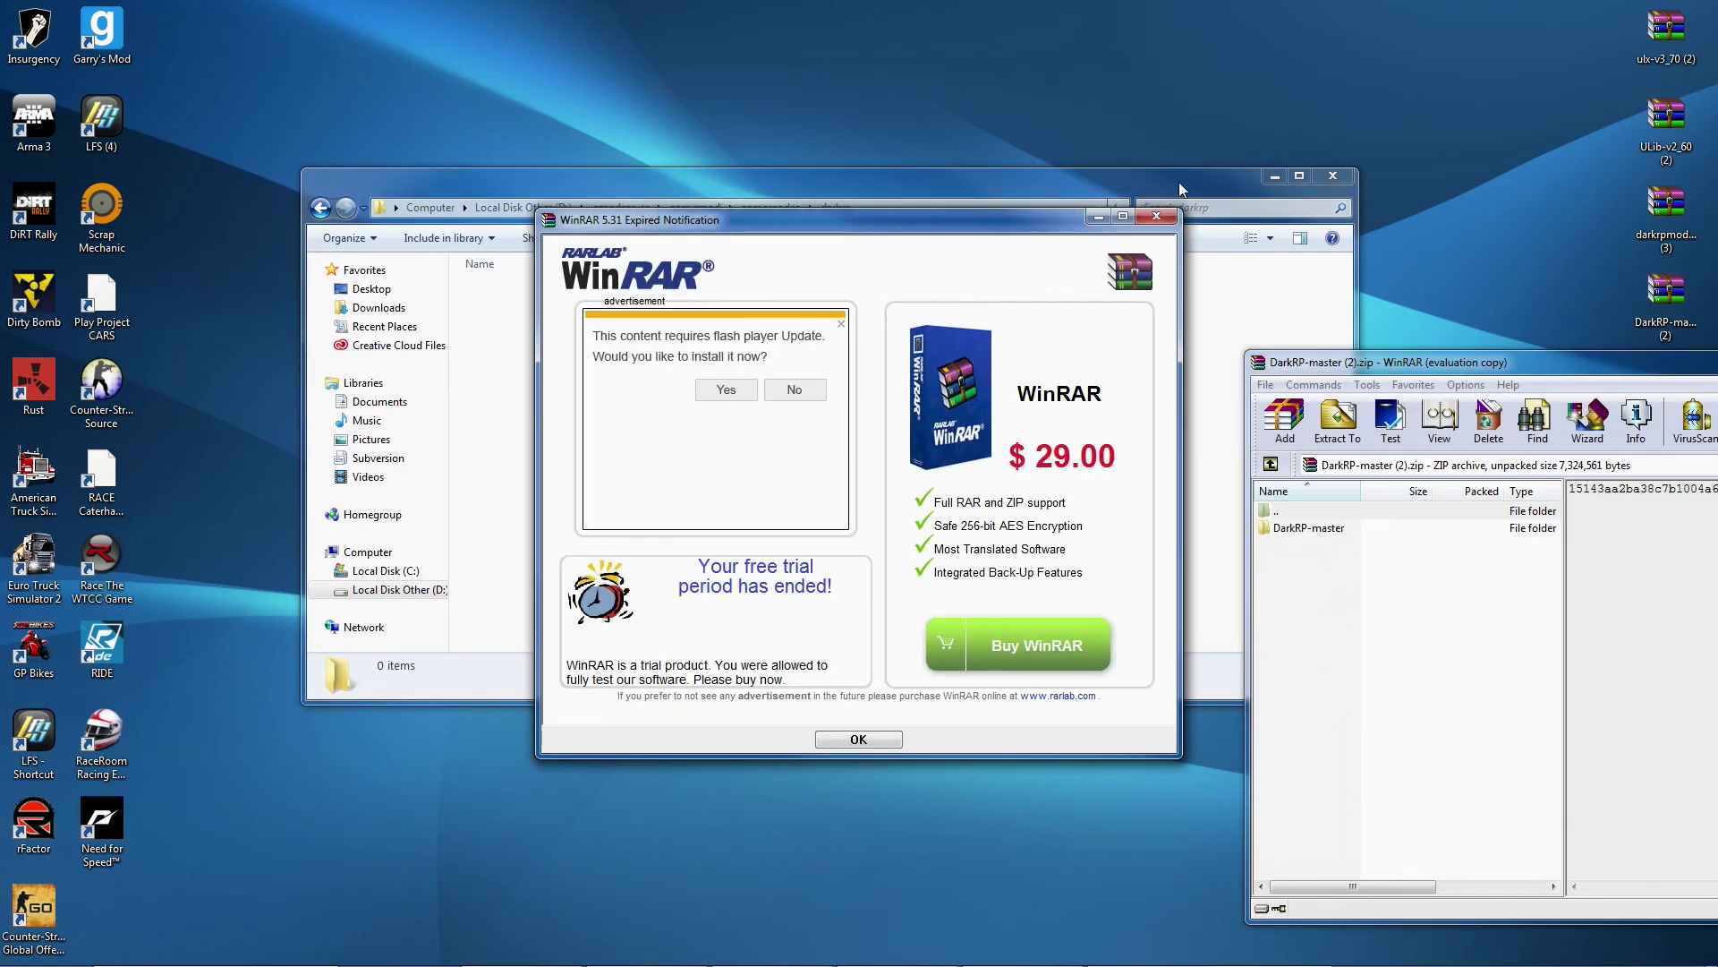
pyautogui.click(1157, 216)
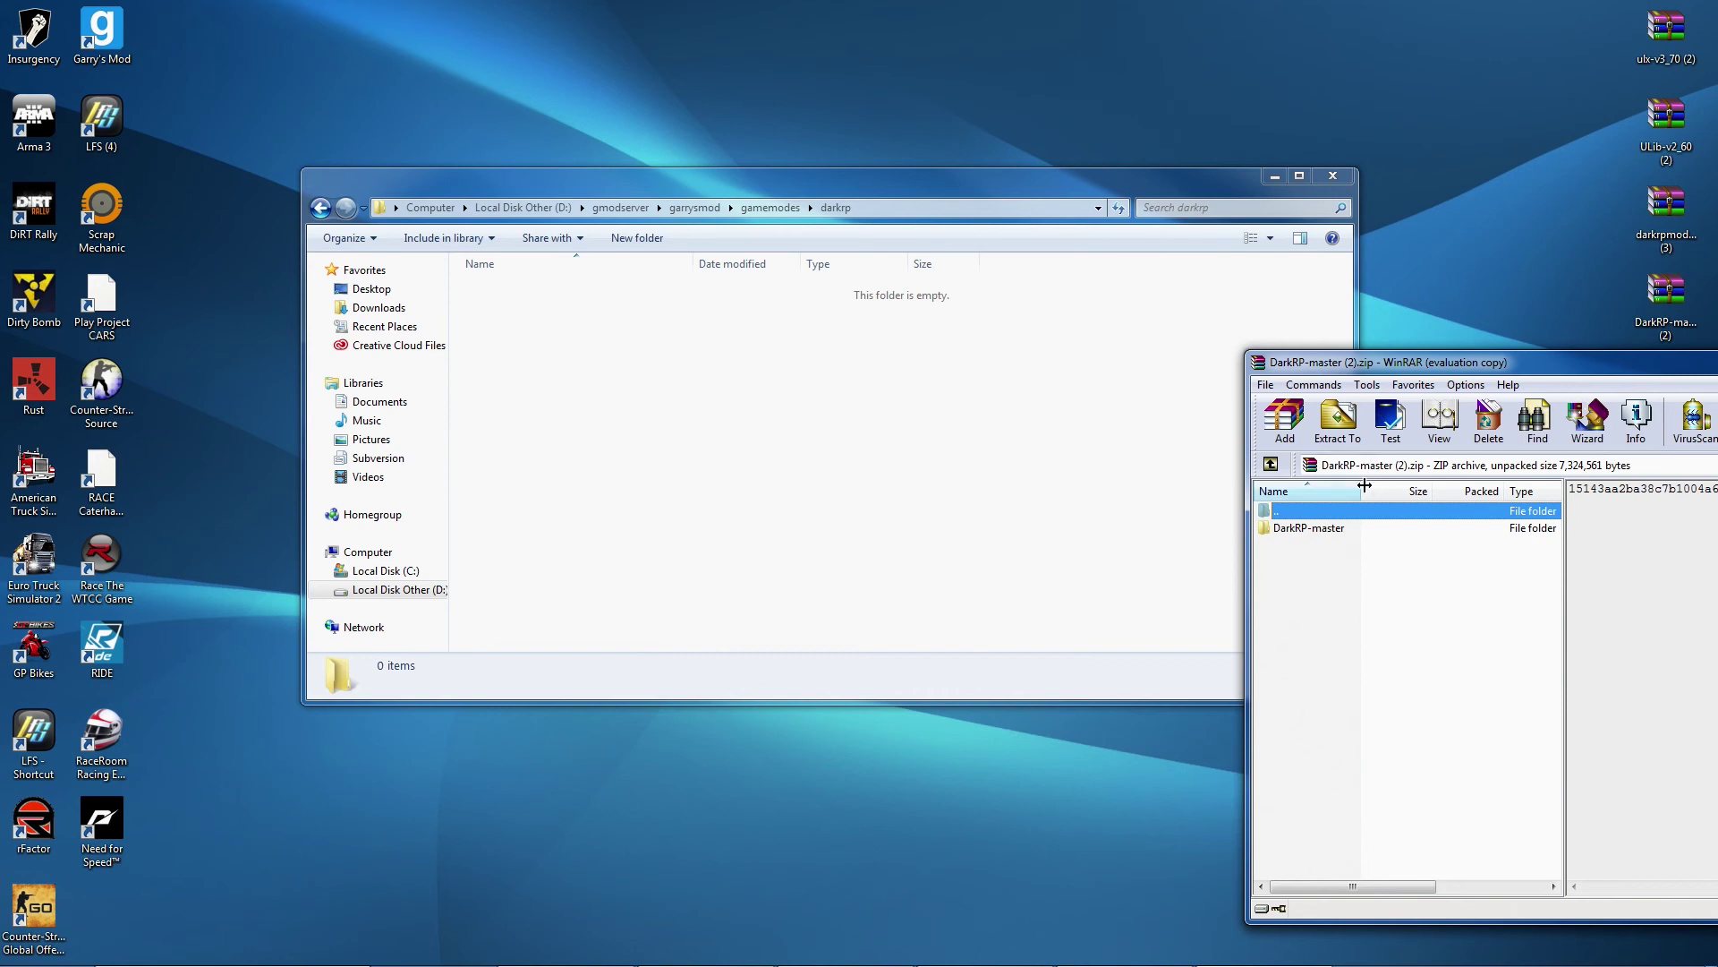
pyautogui.doubleClick(1335, 528)
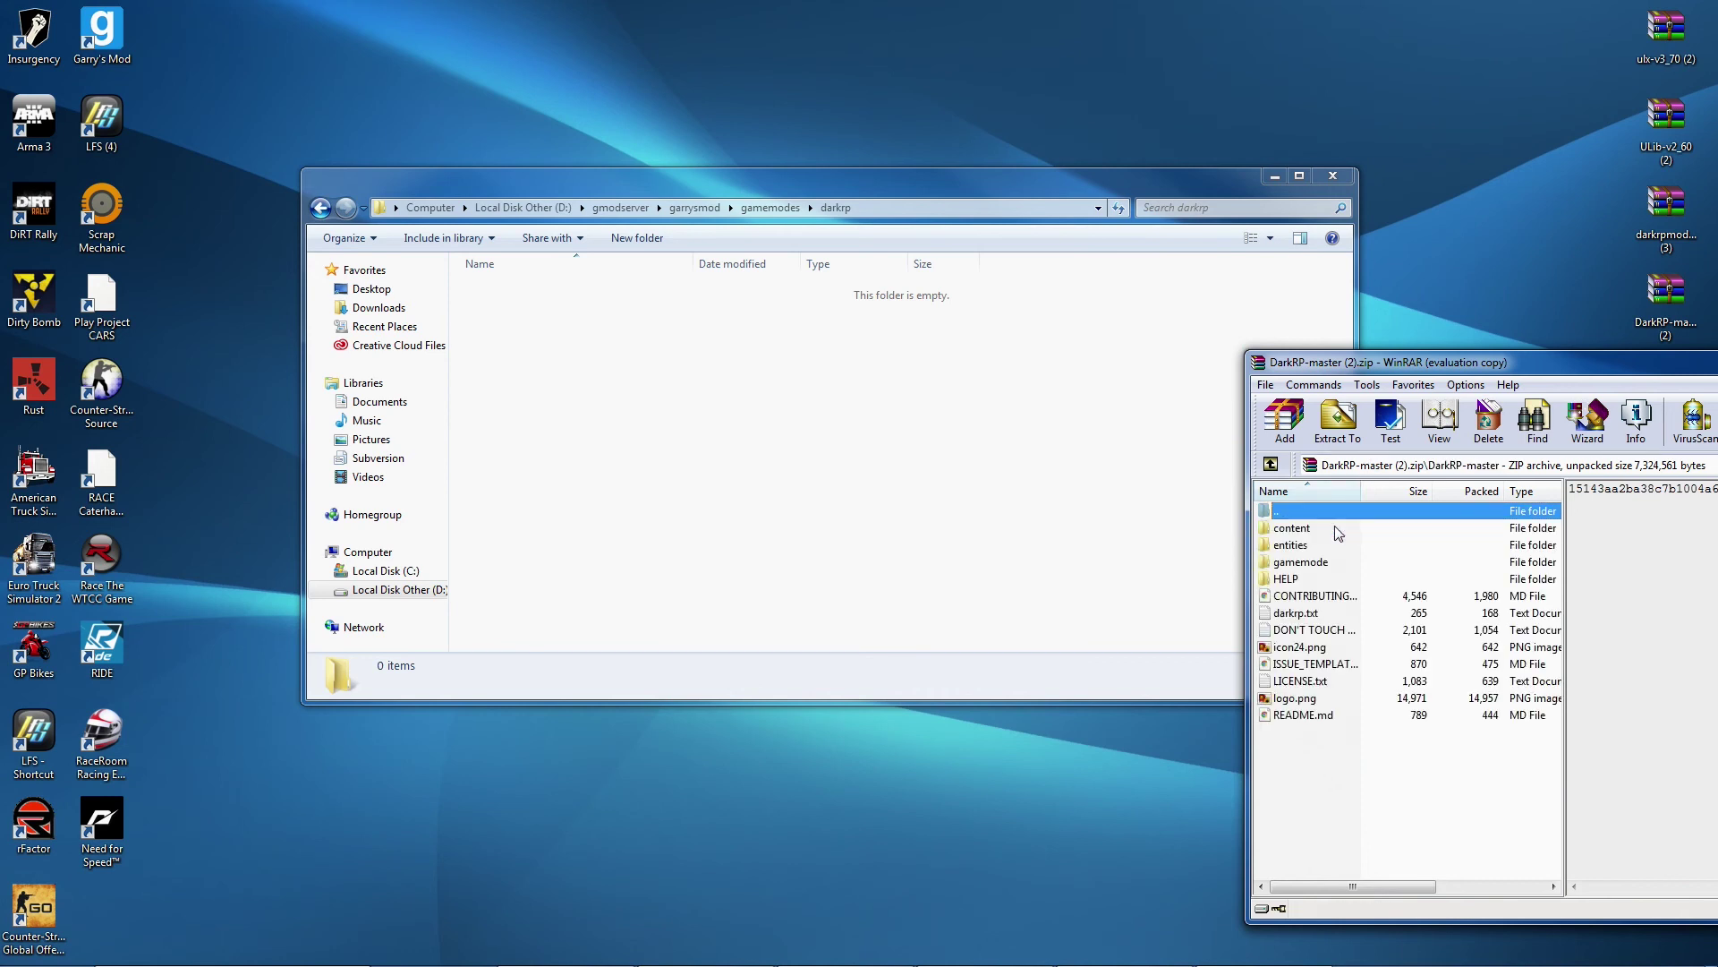
pyautogui.moveTo(1326, 752); pyautogui.dragTo(1323, 529)
pyautogui.moveTo(1419, 639); pyautogui.dragTo(875, 453)
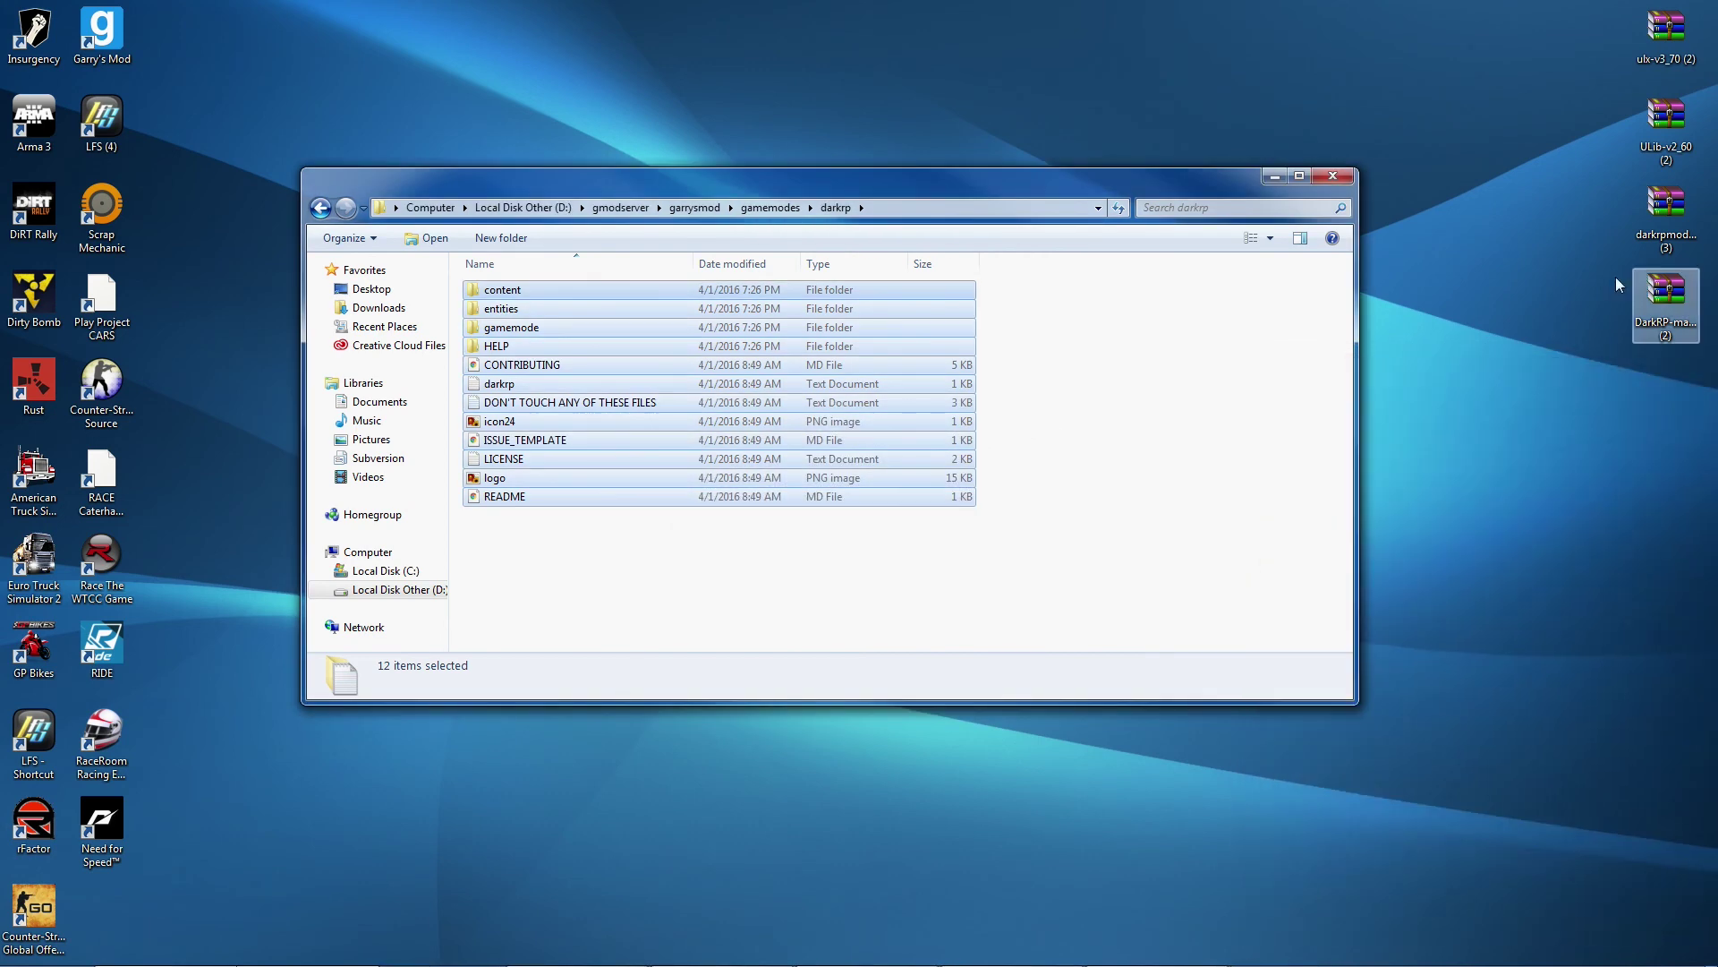
pyautogui.click(577, 529)
pyautogui.click(573, 402)
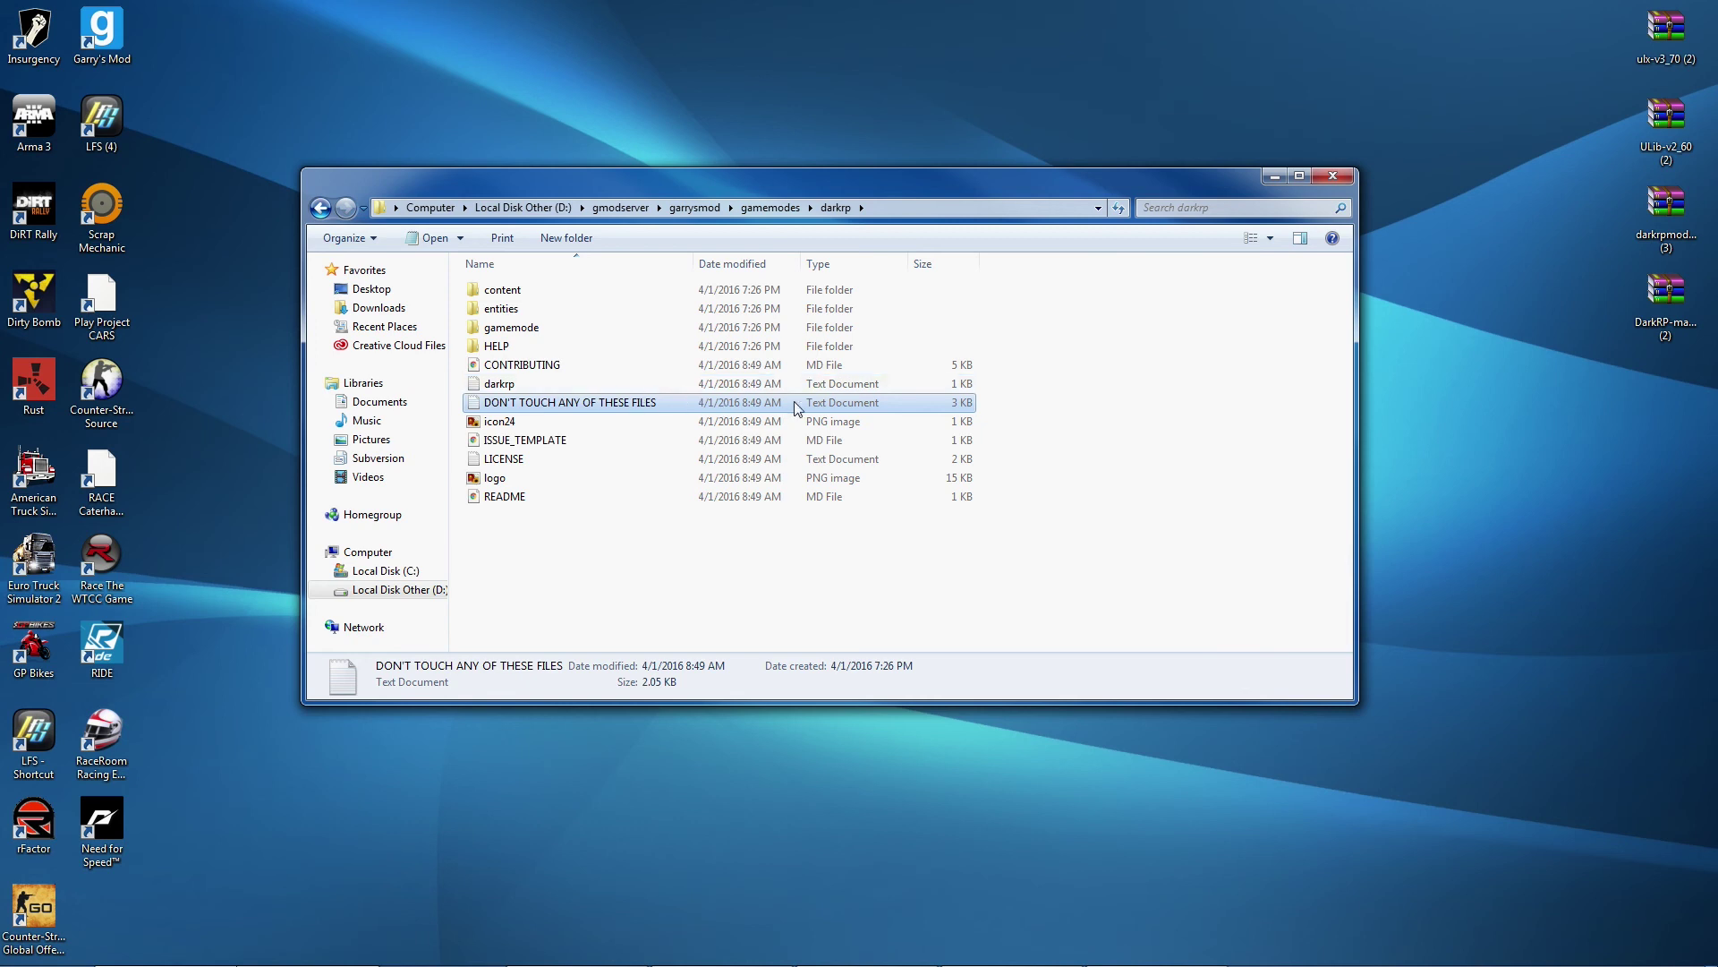
pyautogui.click(1141, 406)
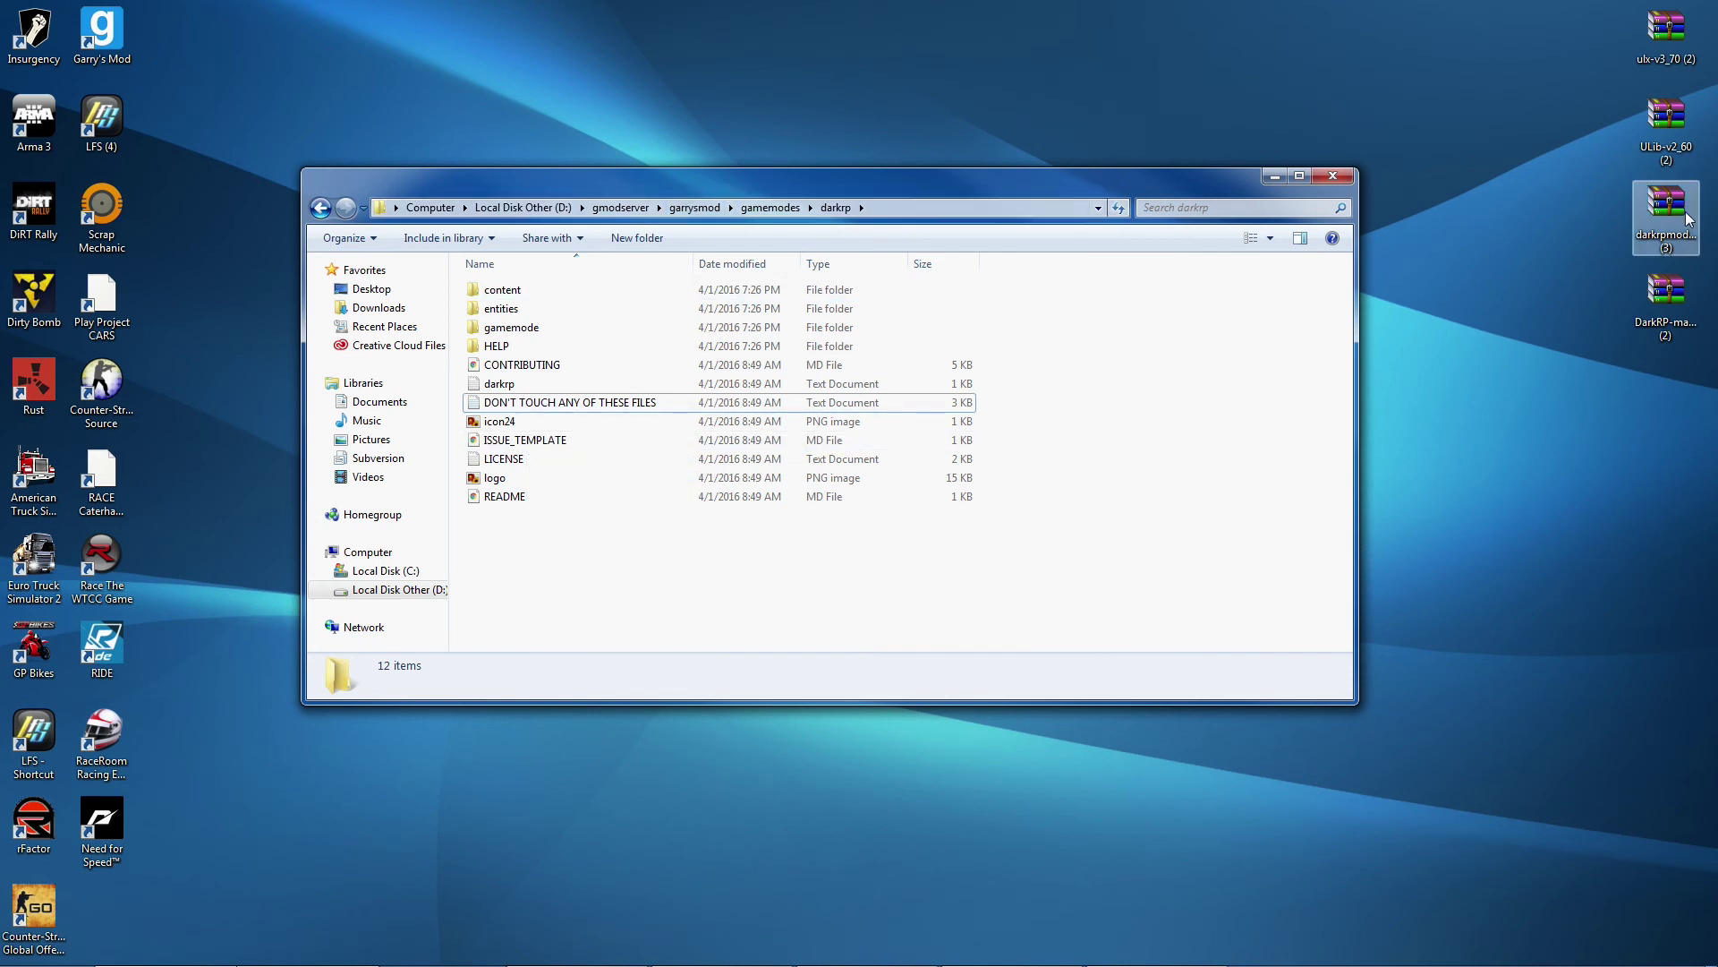
# Open the garrysmod\addons folder and the darkrpmodification, ULib and ulx archives, dismissing the WinRAR trial notices.
pyautogui.click(696, 208)
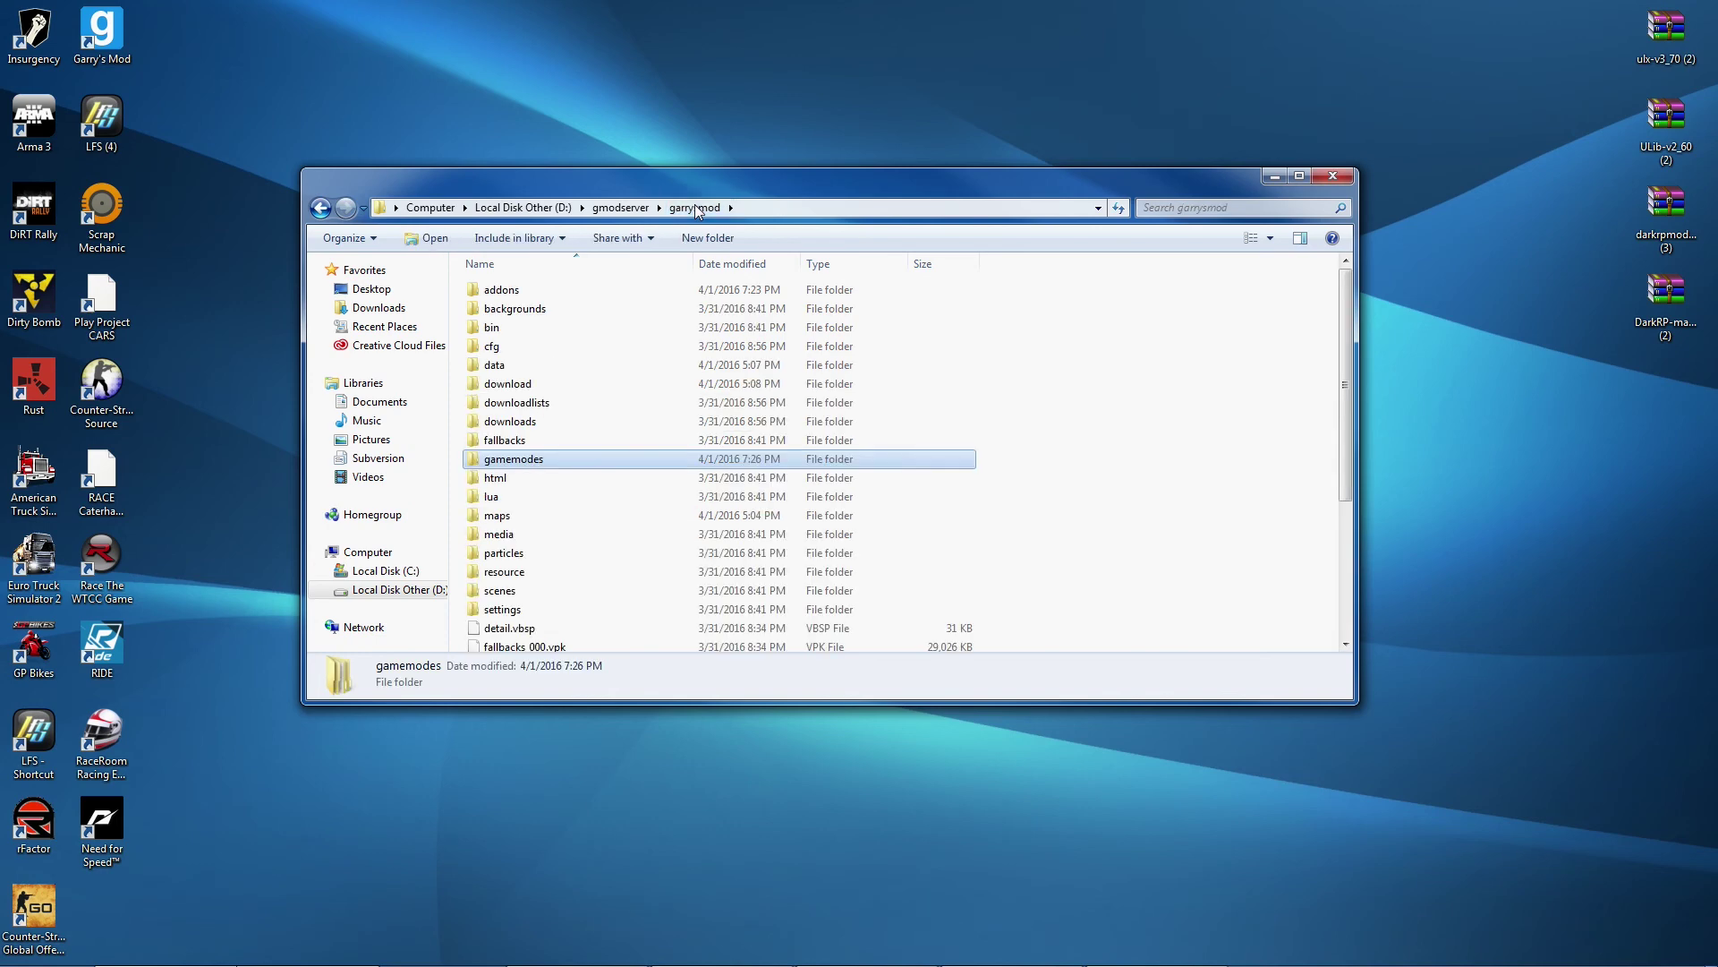
pyautogui.doubleClick(509, 291)
pyautogui.doubleClick(1696, 240)
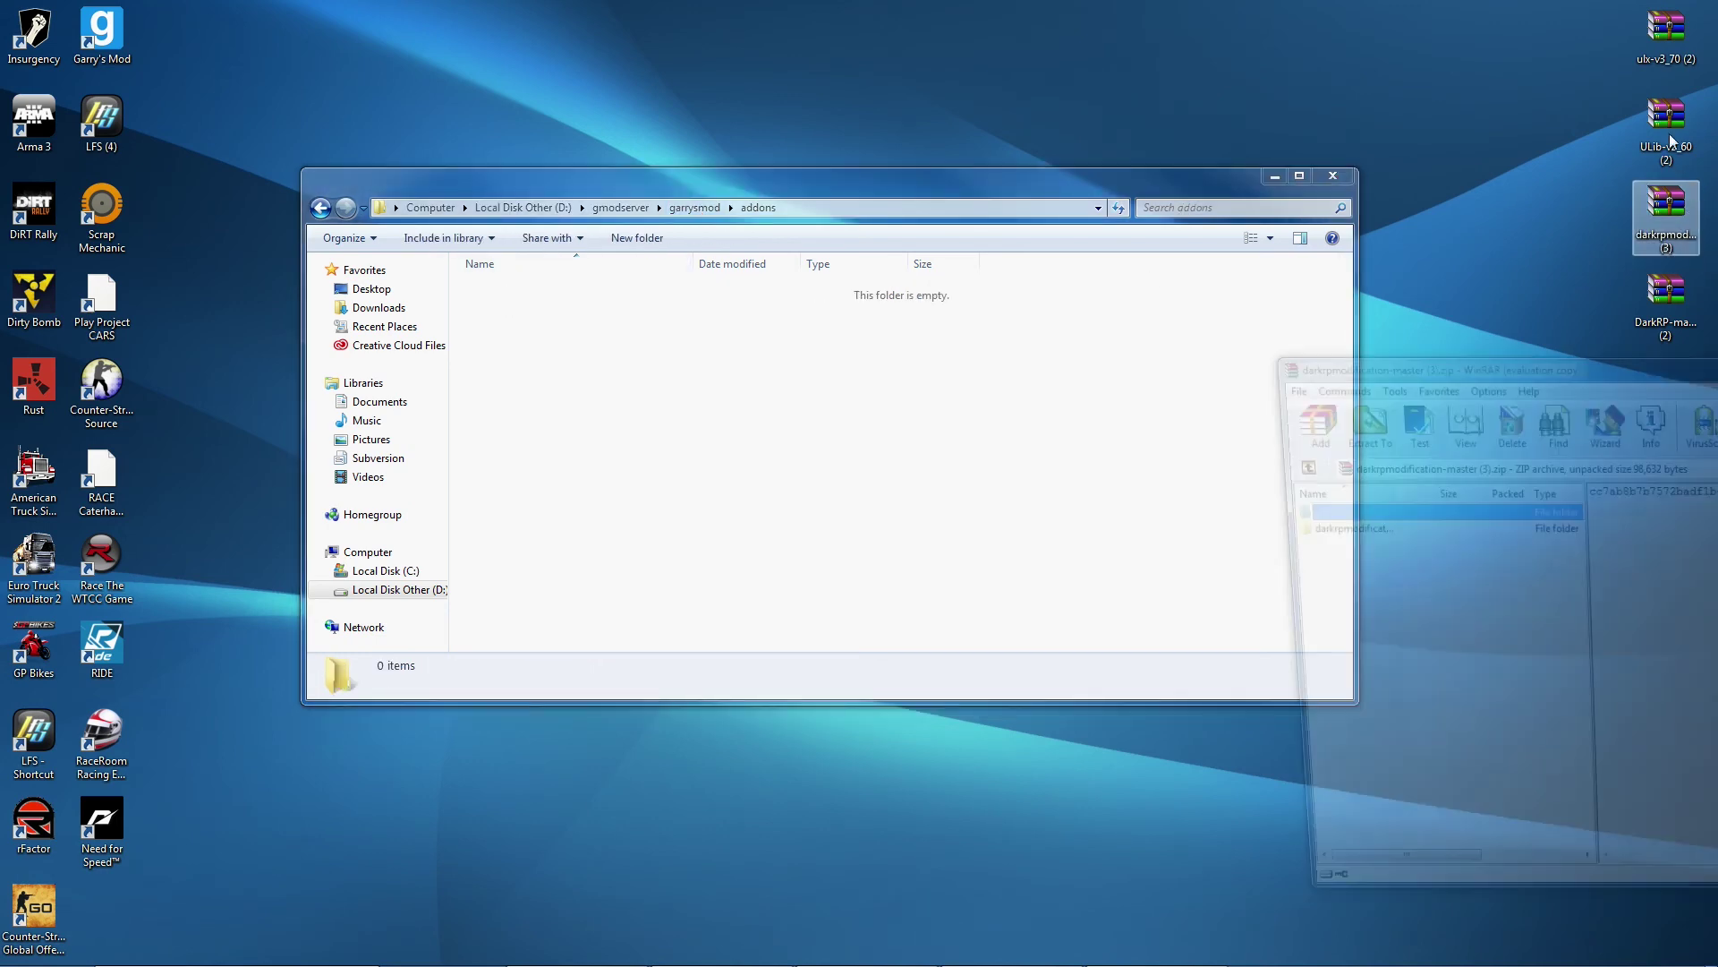
pyautogui.doubleClick(1668, 31)
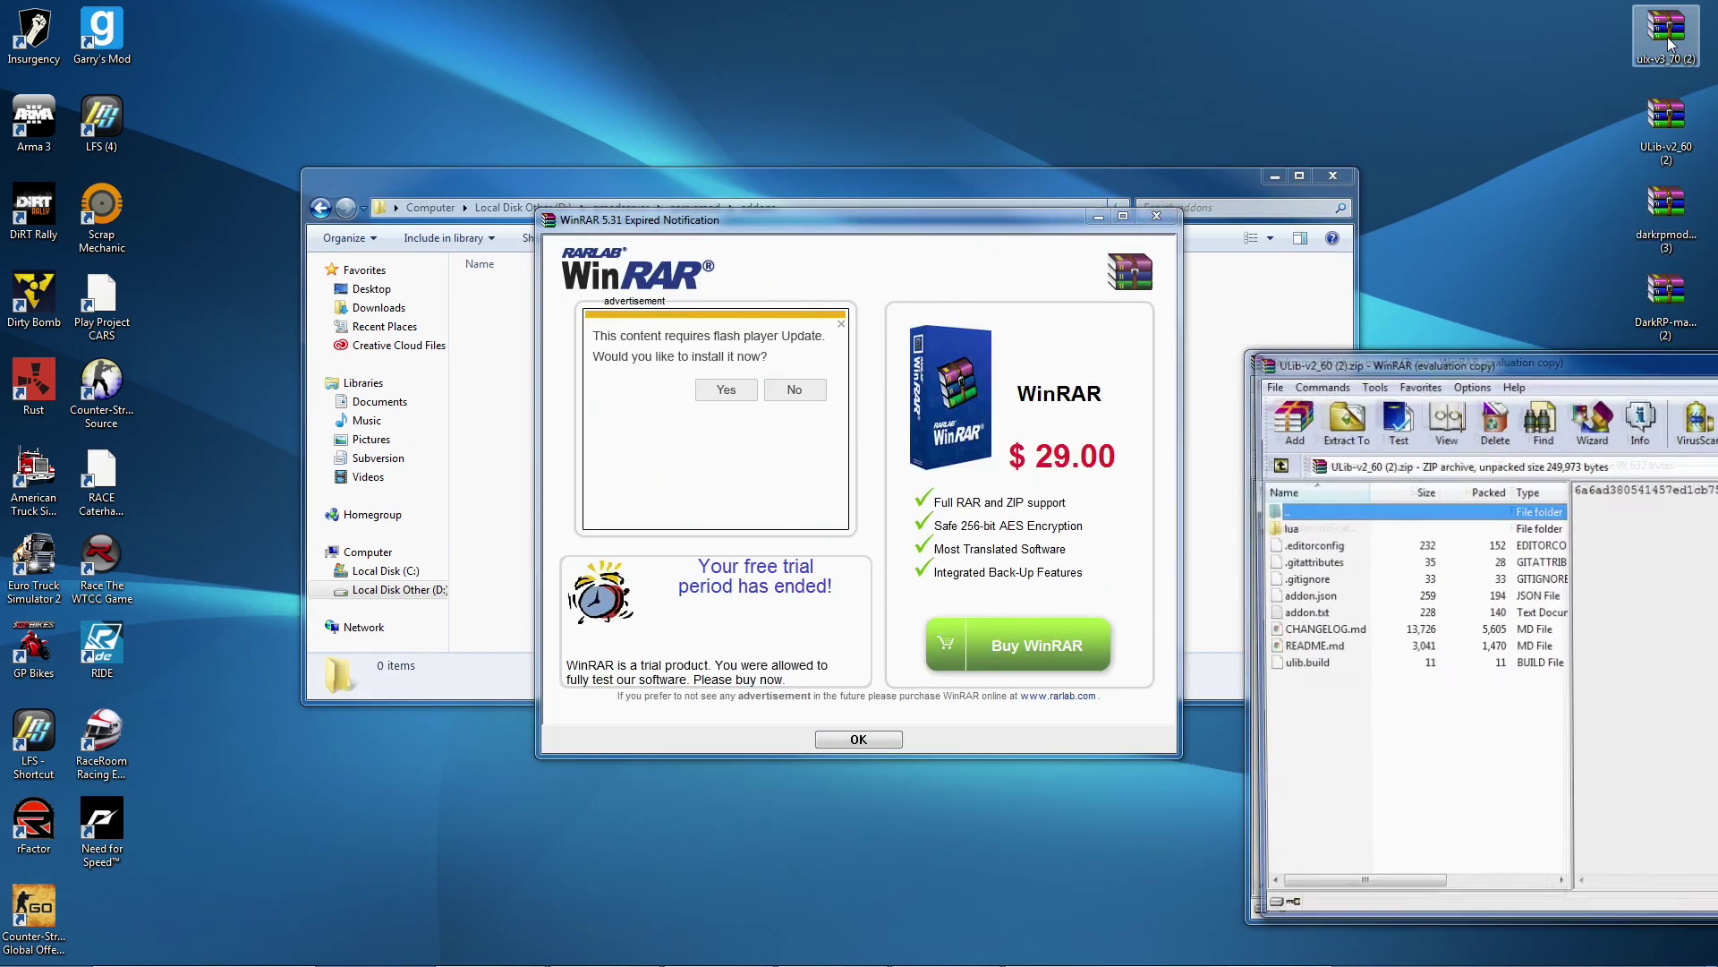
pyautogui.click(1156, 216)
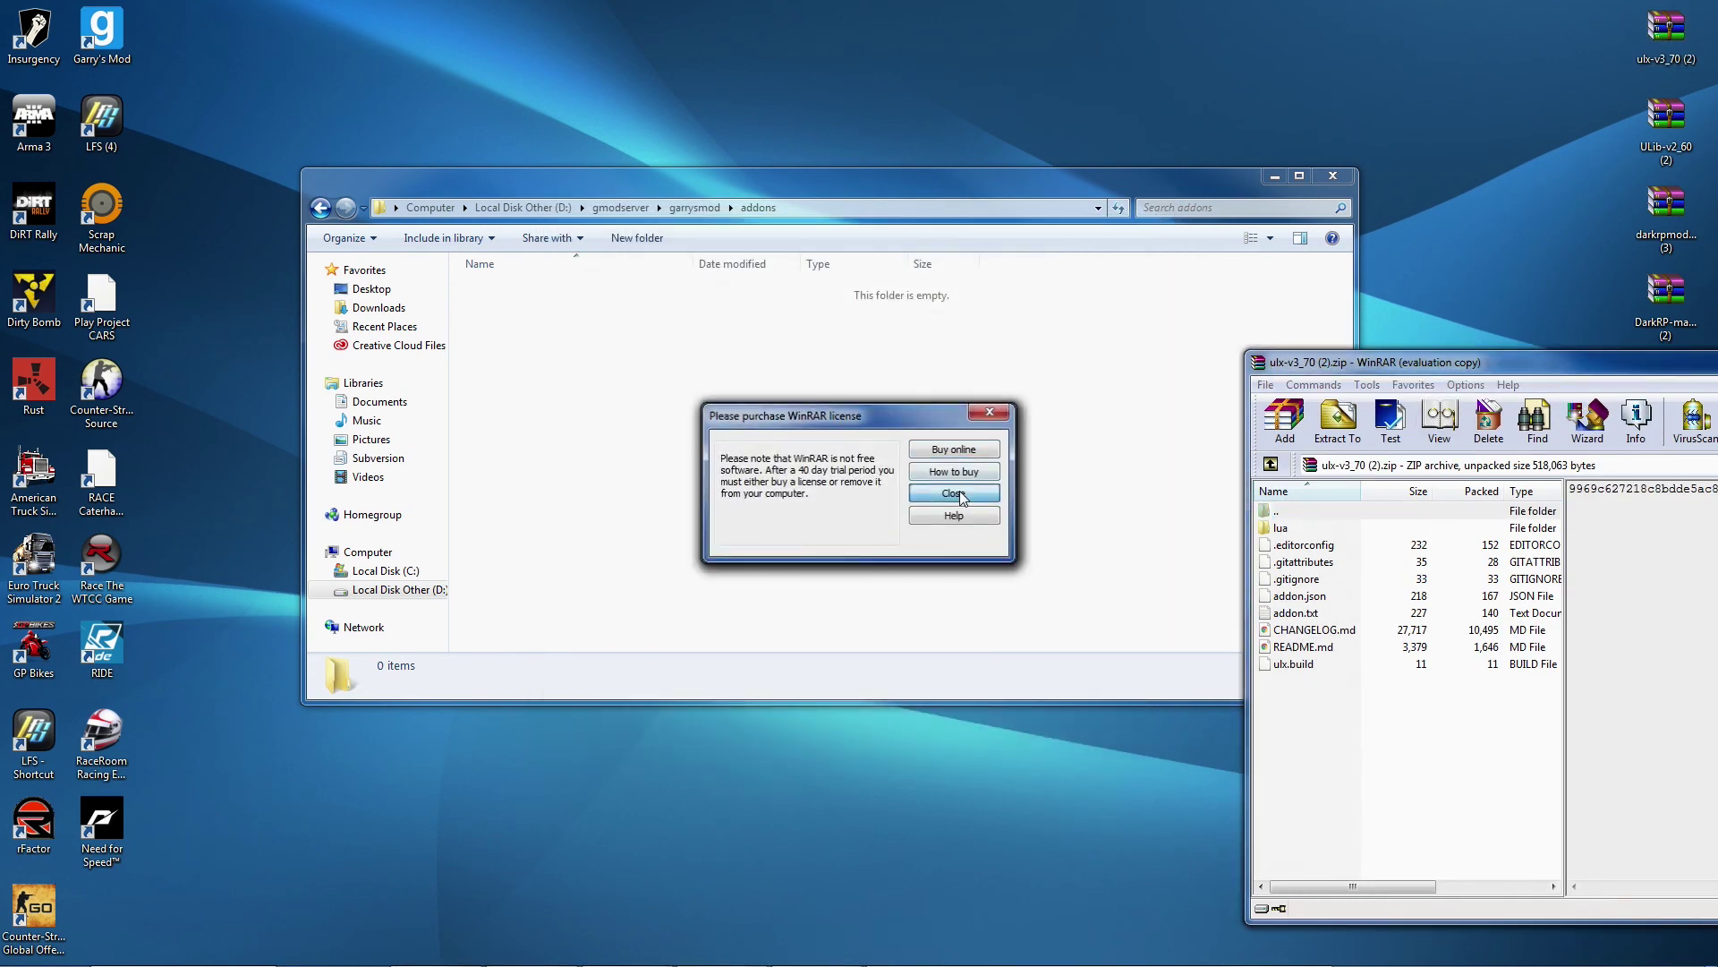
pyautogui.click(954, 493)
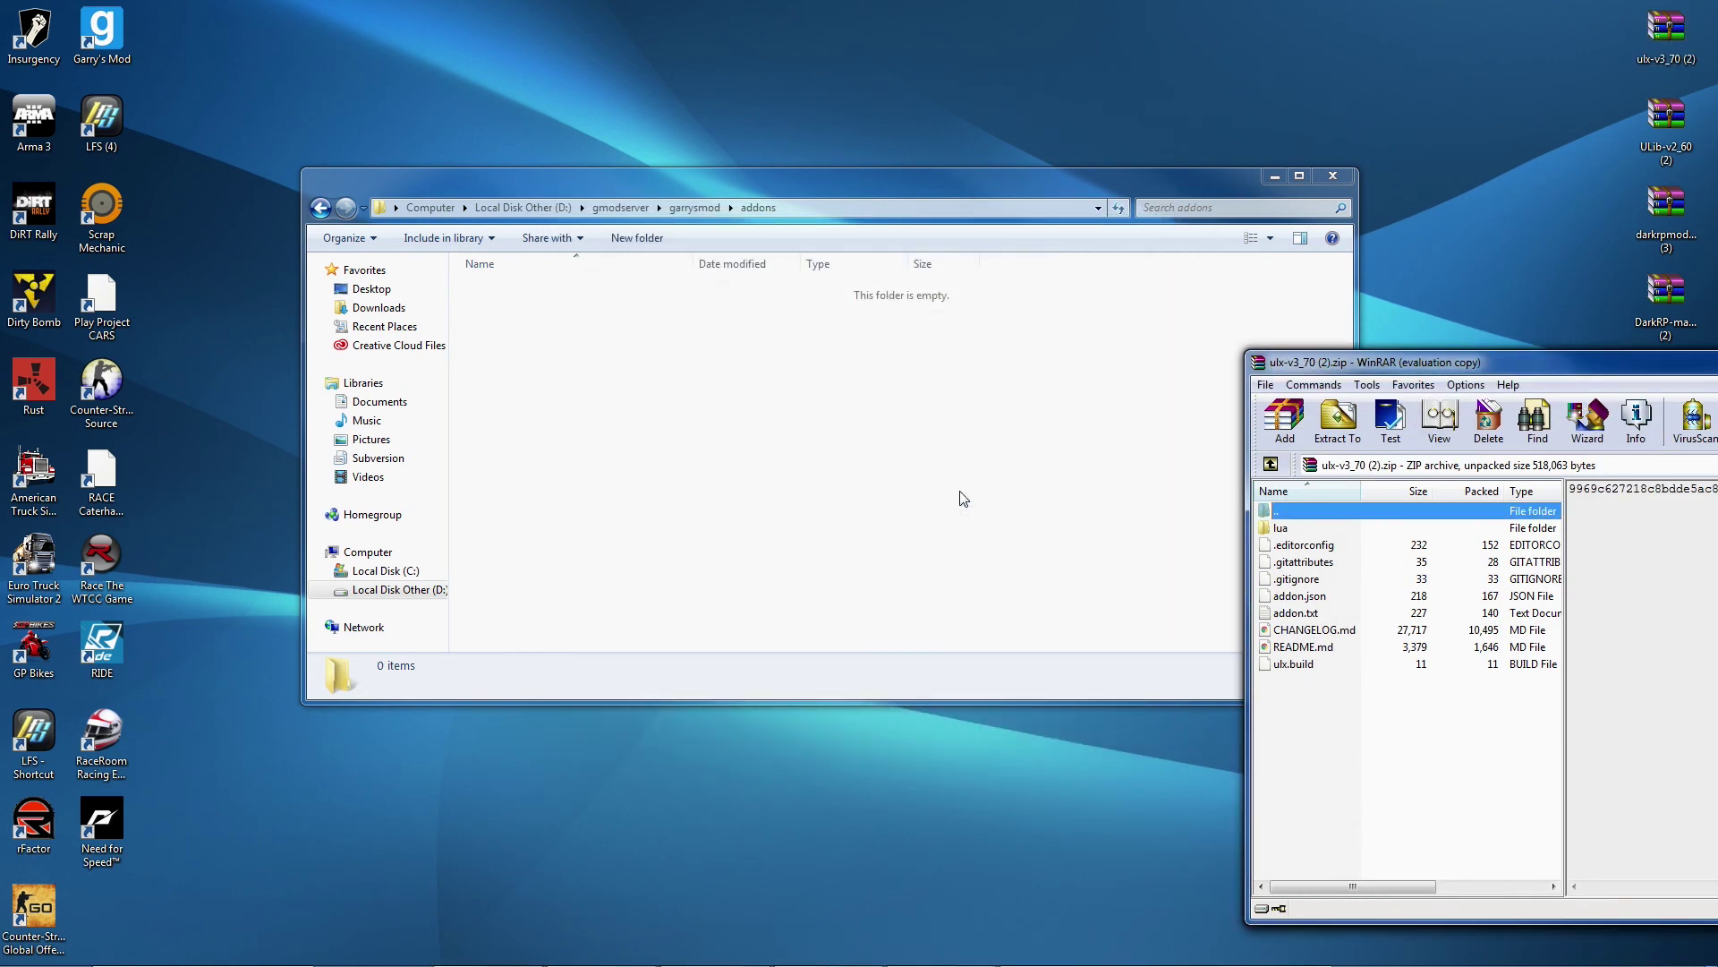
# Create two new folders named ulx and ulib inside the server's garrysmod\addons folder.
pyautogui.rightClick(770, 474)
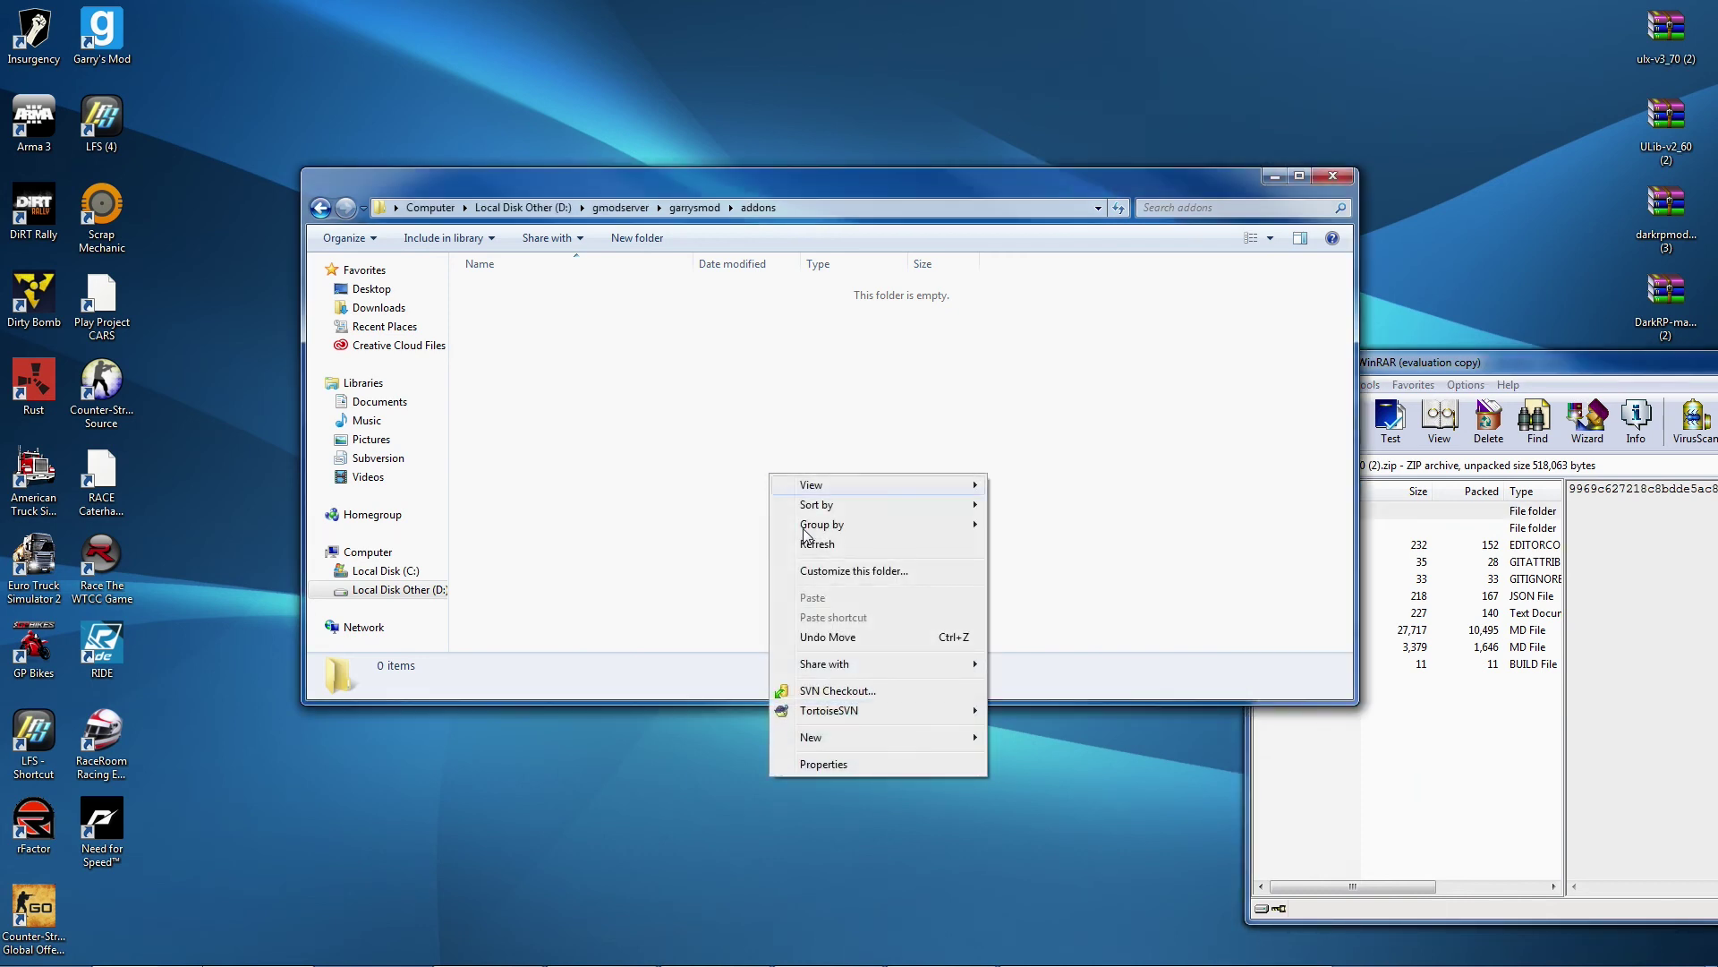
pyautogui.moveTo(864, 741)
pyautogui.click(1049, 743)
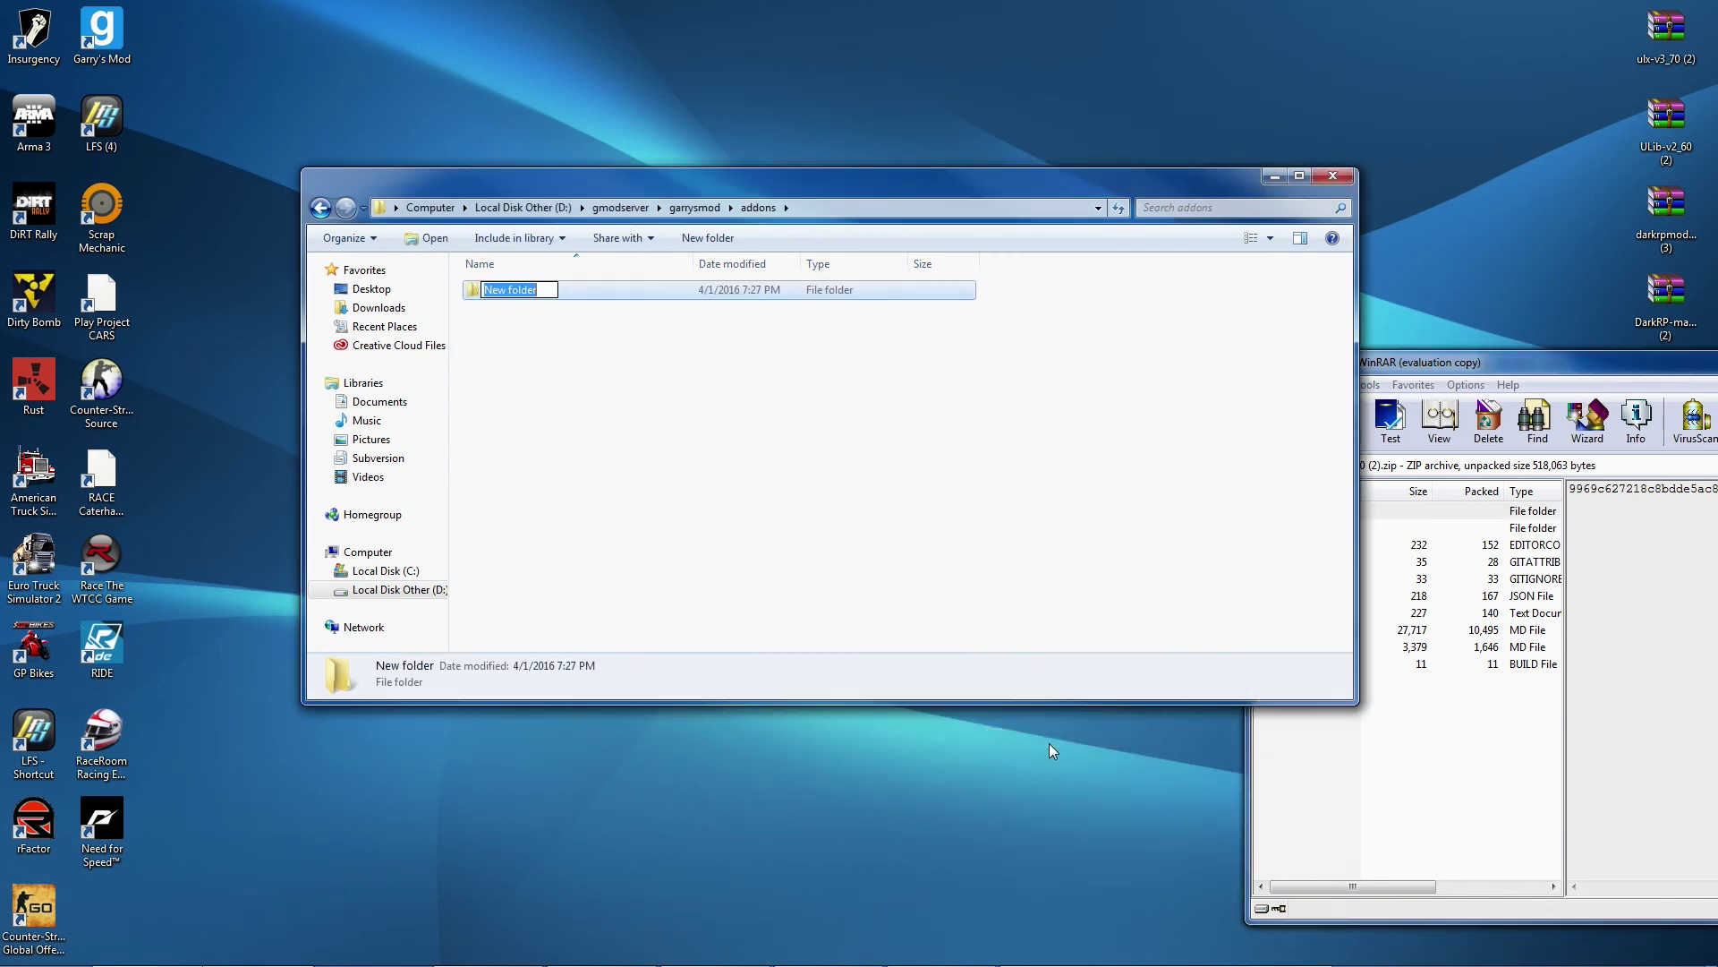
pyautogui.write('ulx')
pyautogui.press('Return')
pyautogui.rightClick(791, 578)
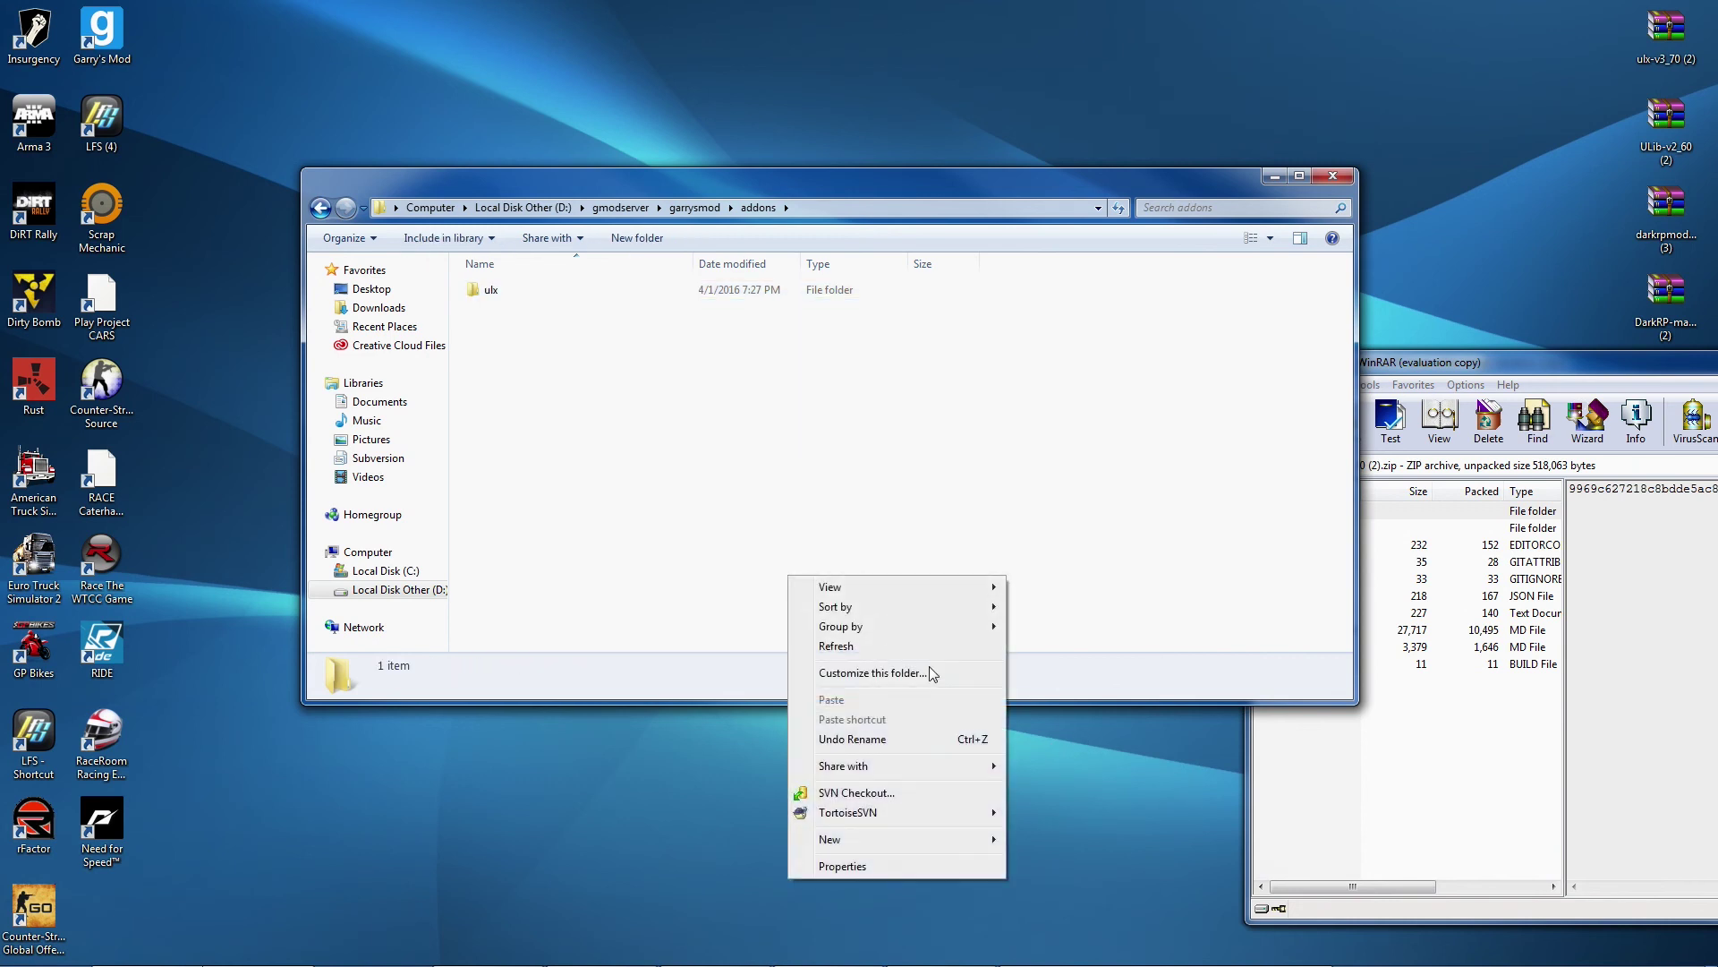
pyautogui.moveTo(942, 835)
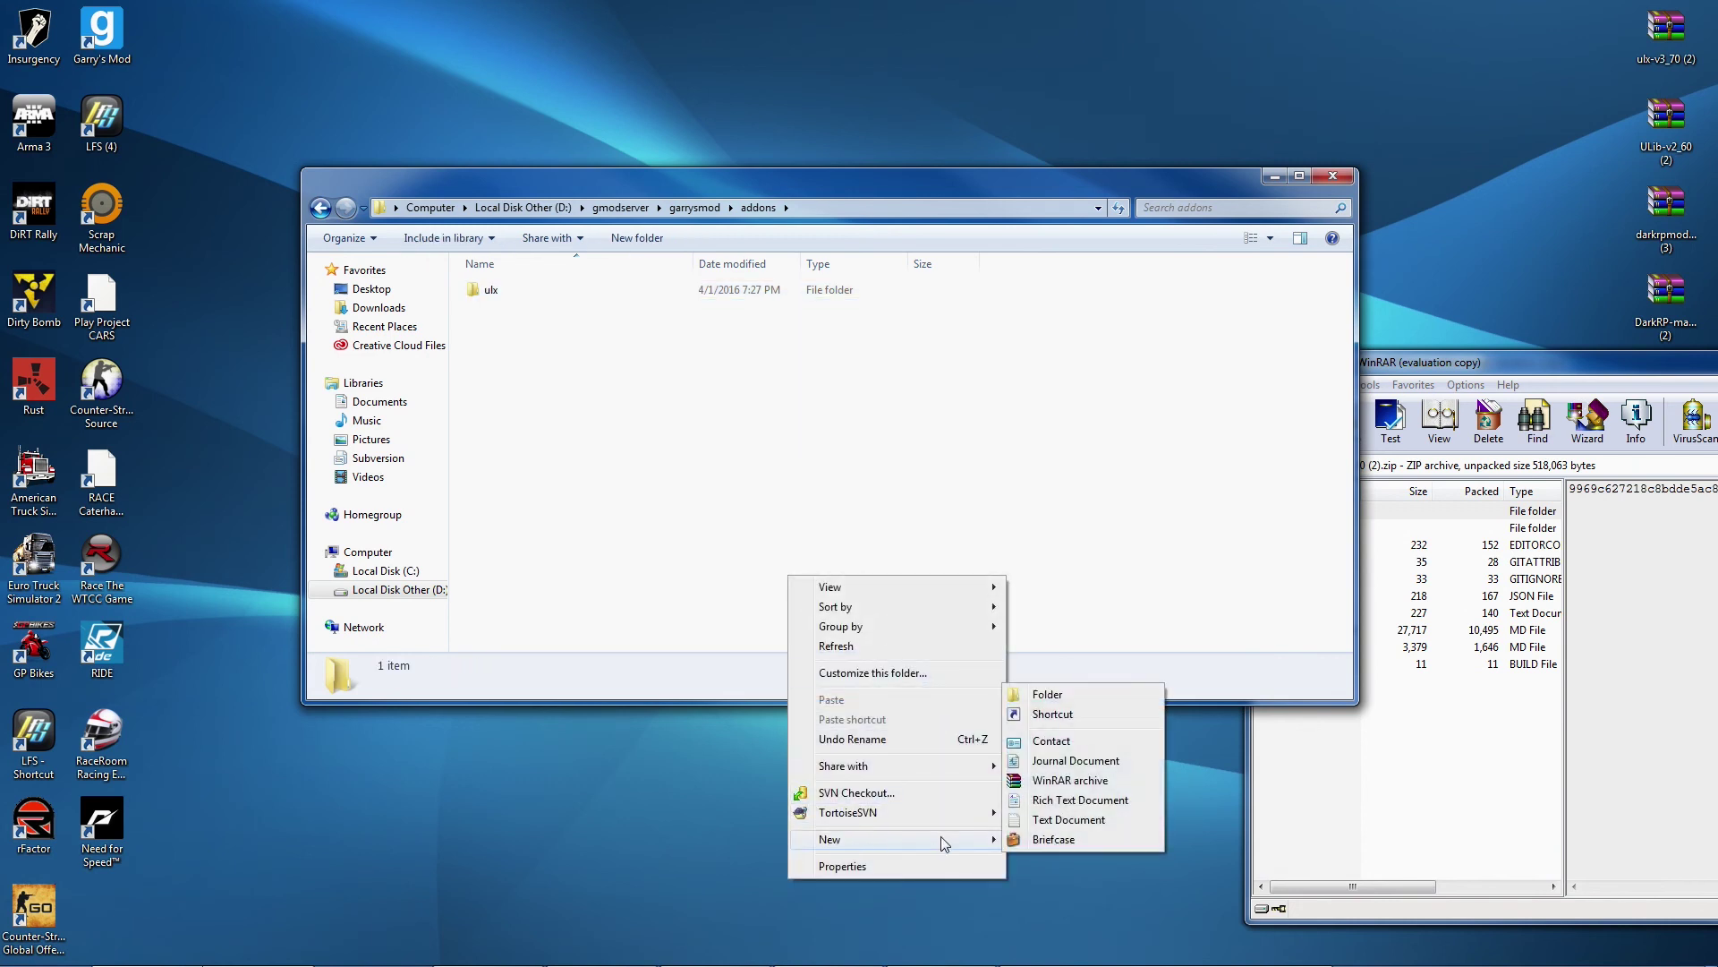
pyautogui.click(1099, 696)
pyautogui.write('ulib')
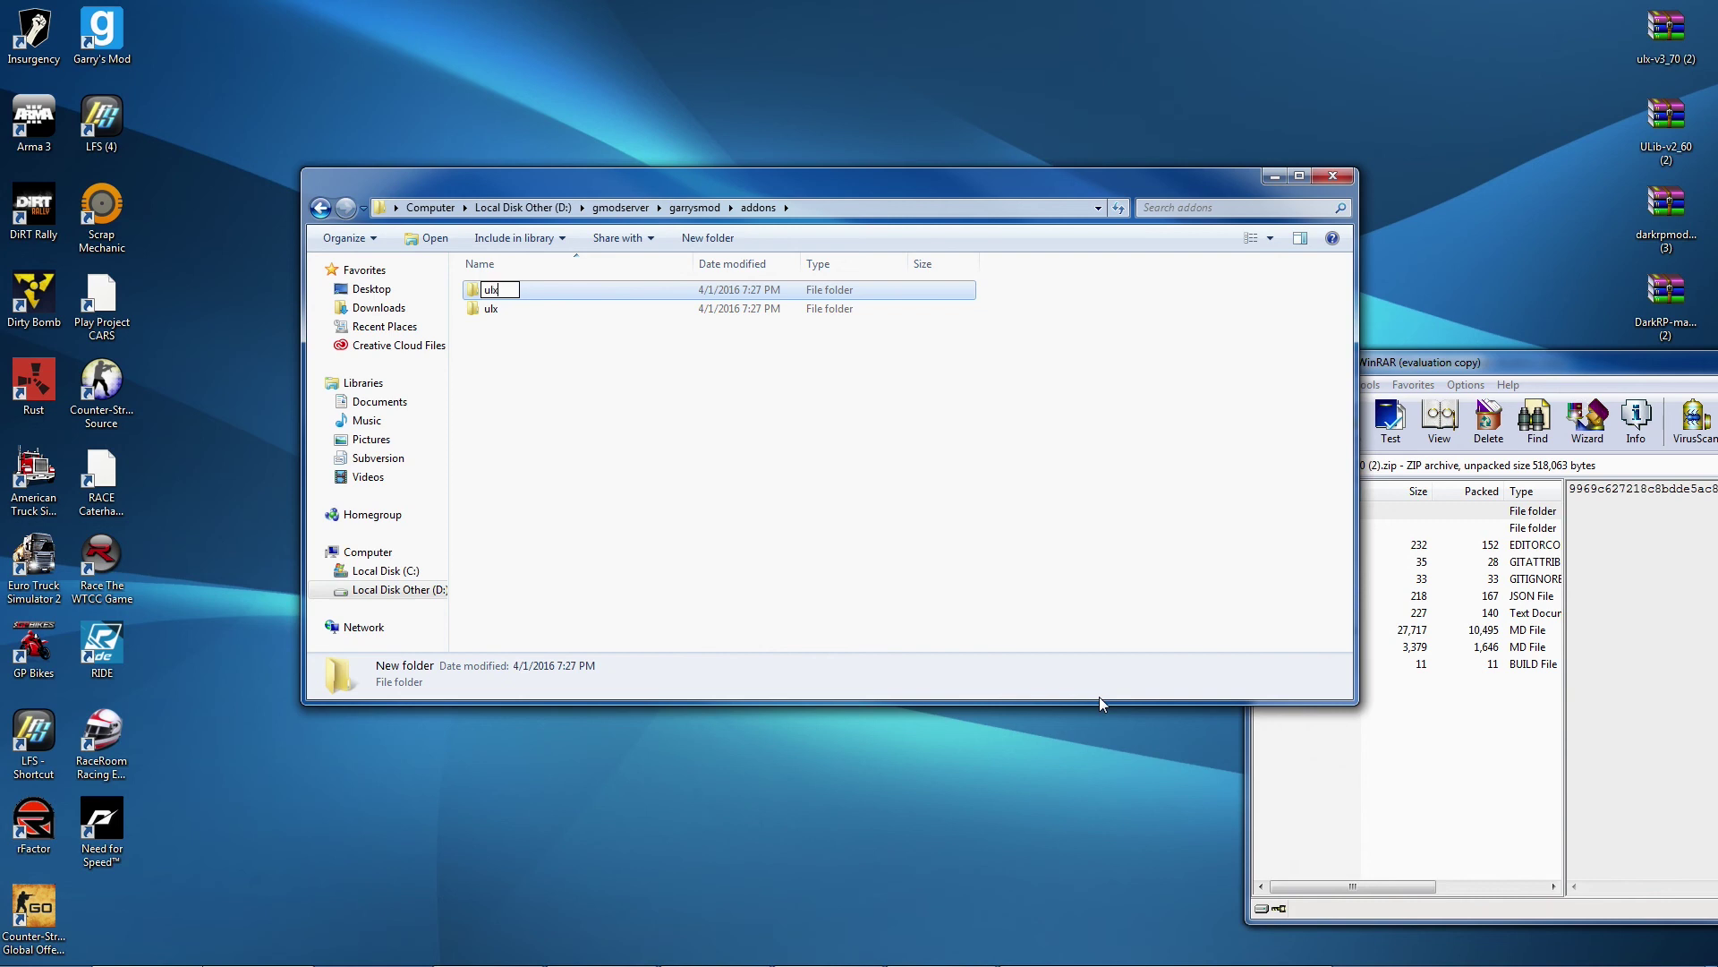
pyautogui.press('Return')
# Extract the lua folder and all files from the ulx-v3_70 archive into the new ulx addon folder.
pyautogui.click(1432, 696)
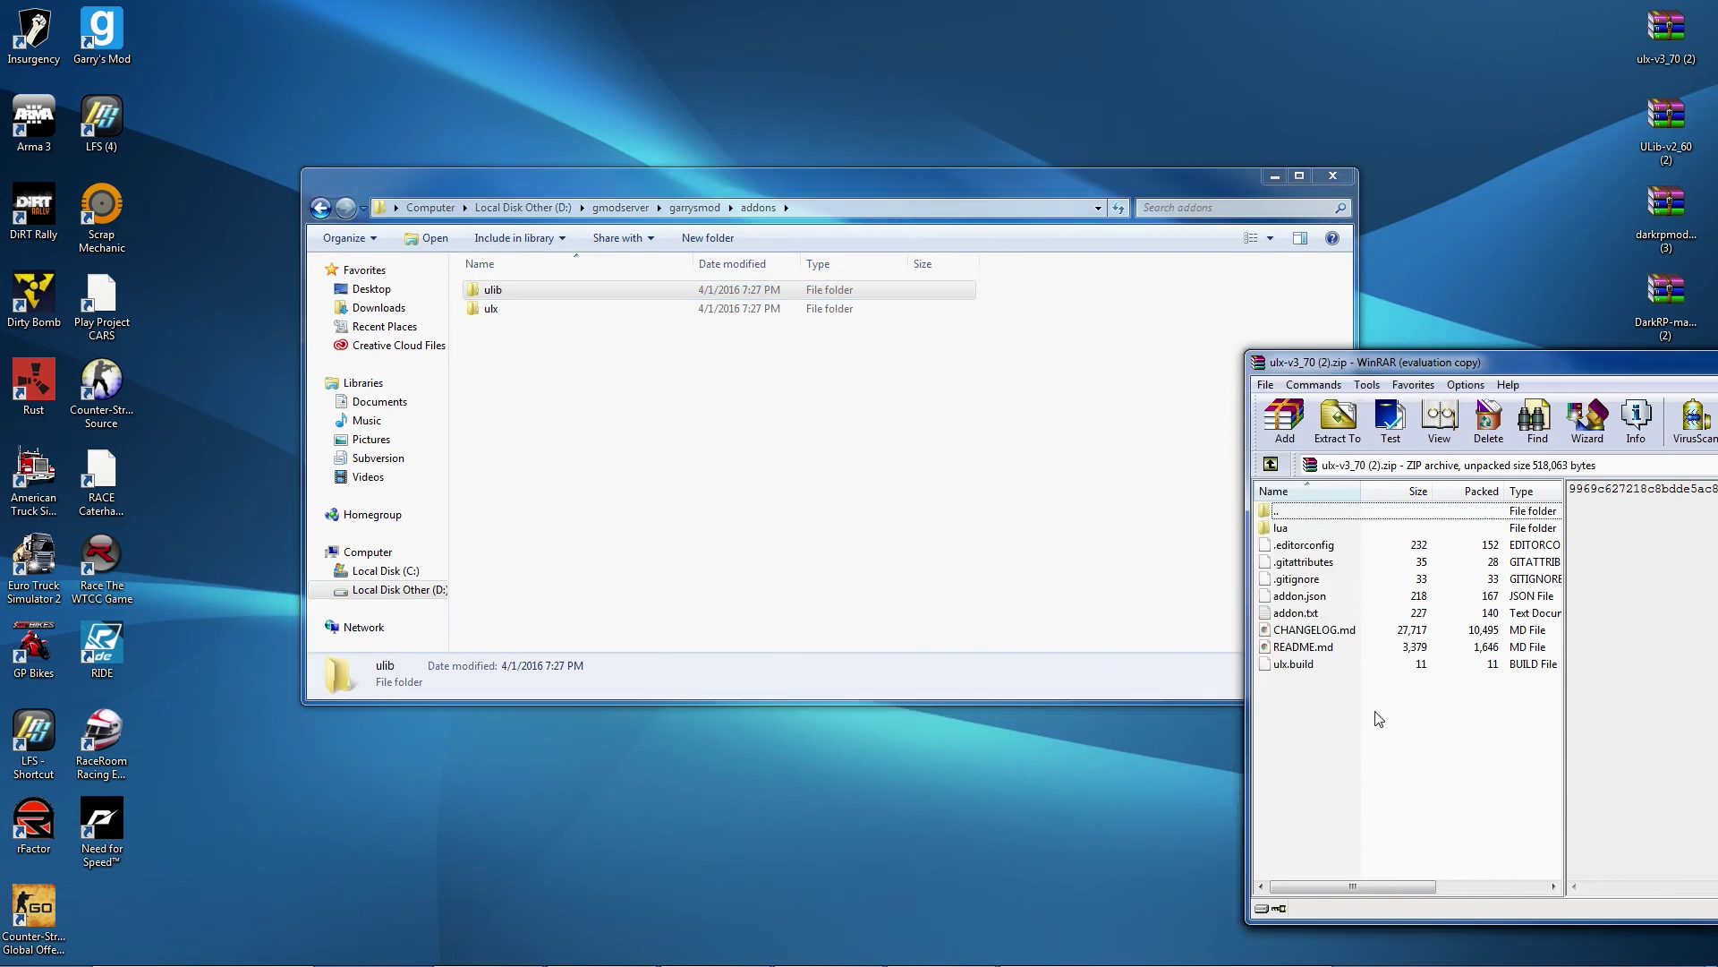
pyautogui.moveTo(1374, 725); pyautogui.dragTo(1305, 531)
pyautogui.moveTo(1393, 610); pyautogui.dragTo(497, 313)
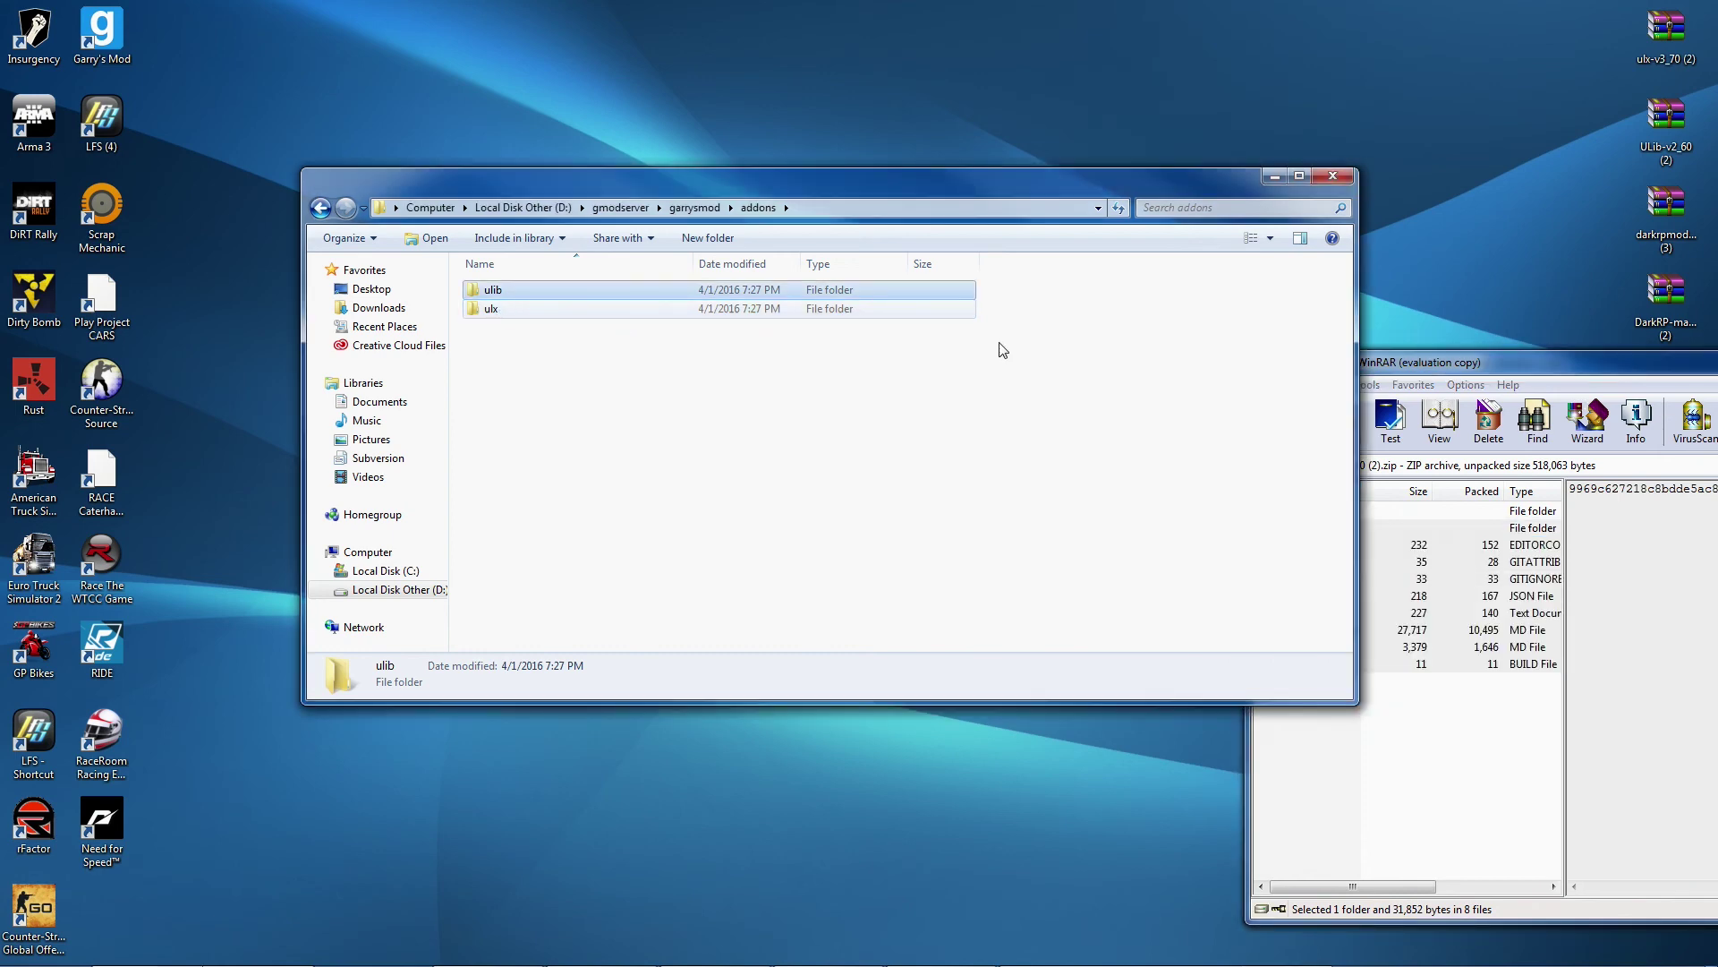
pyautogui.click(1523, 367)
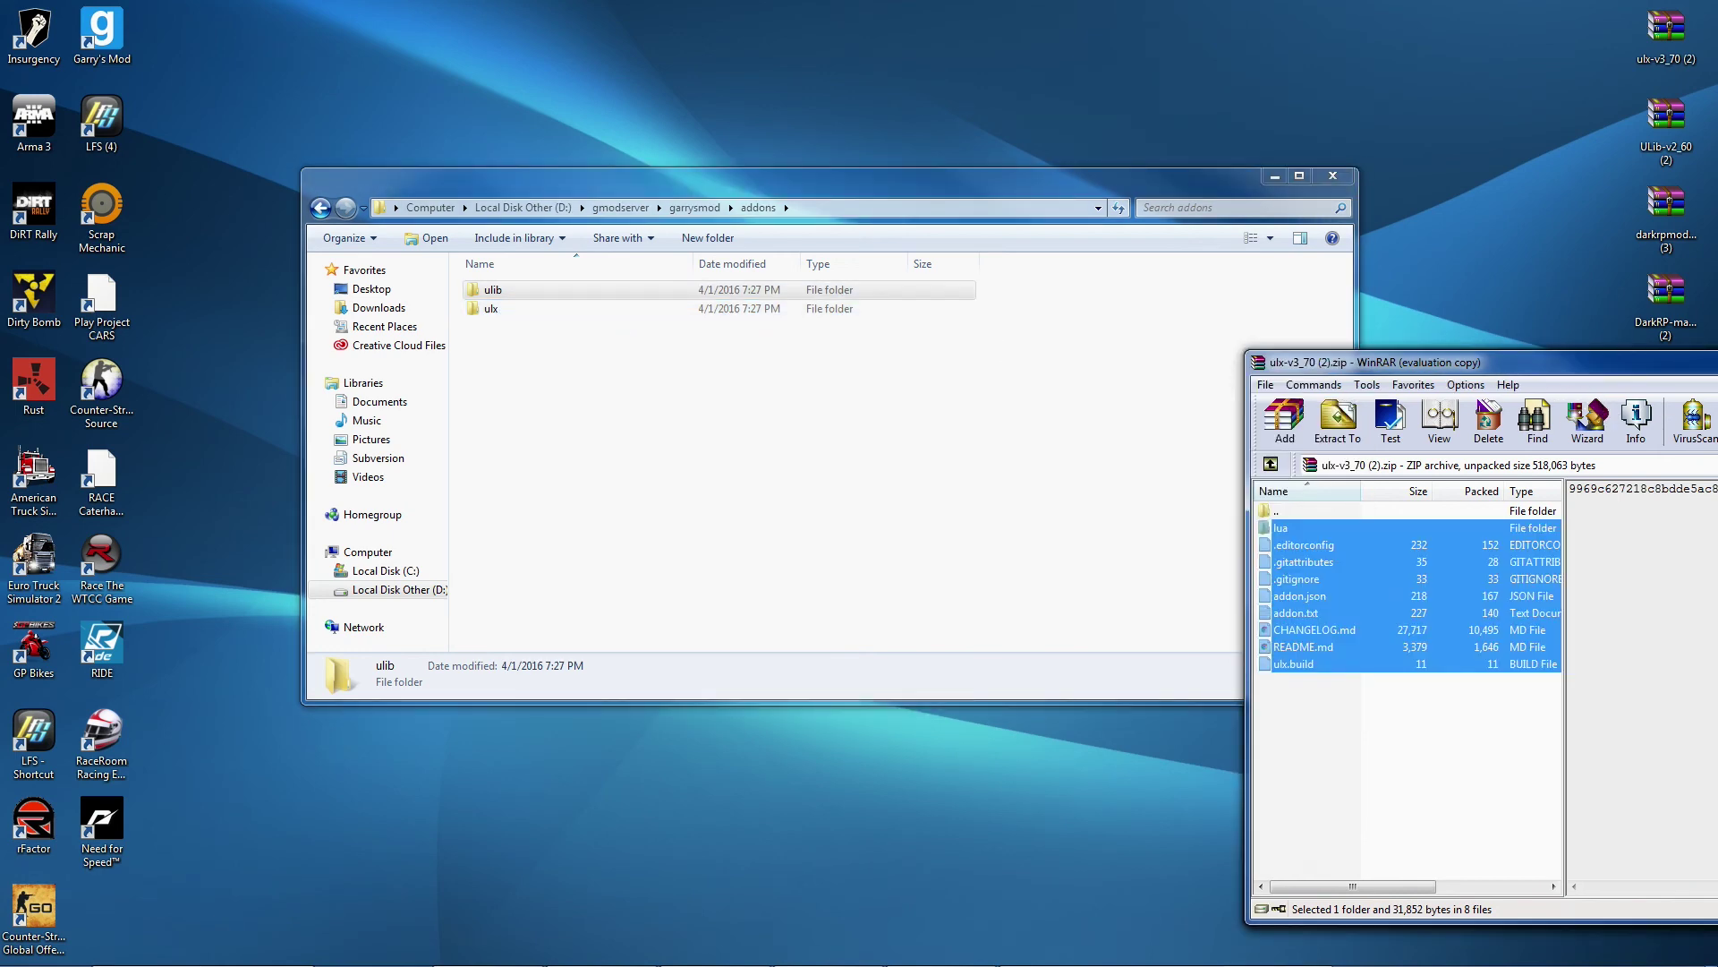
# Extract the ULib archive's contents into the ulib folder and the darkrpmodification-master folder directly into addons.
pyautogui.doubleClick(1666, 117)
pyautogui.moveTo(1396, 716); pyautogui.dragTo(646, 298)
pyautogui.doubleClick(1665, 201)
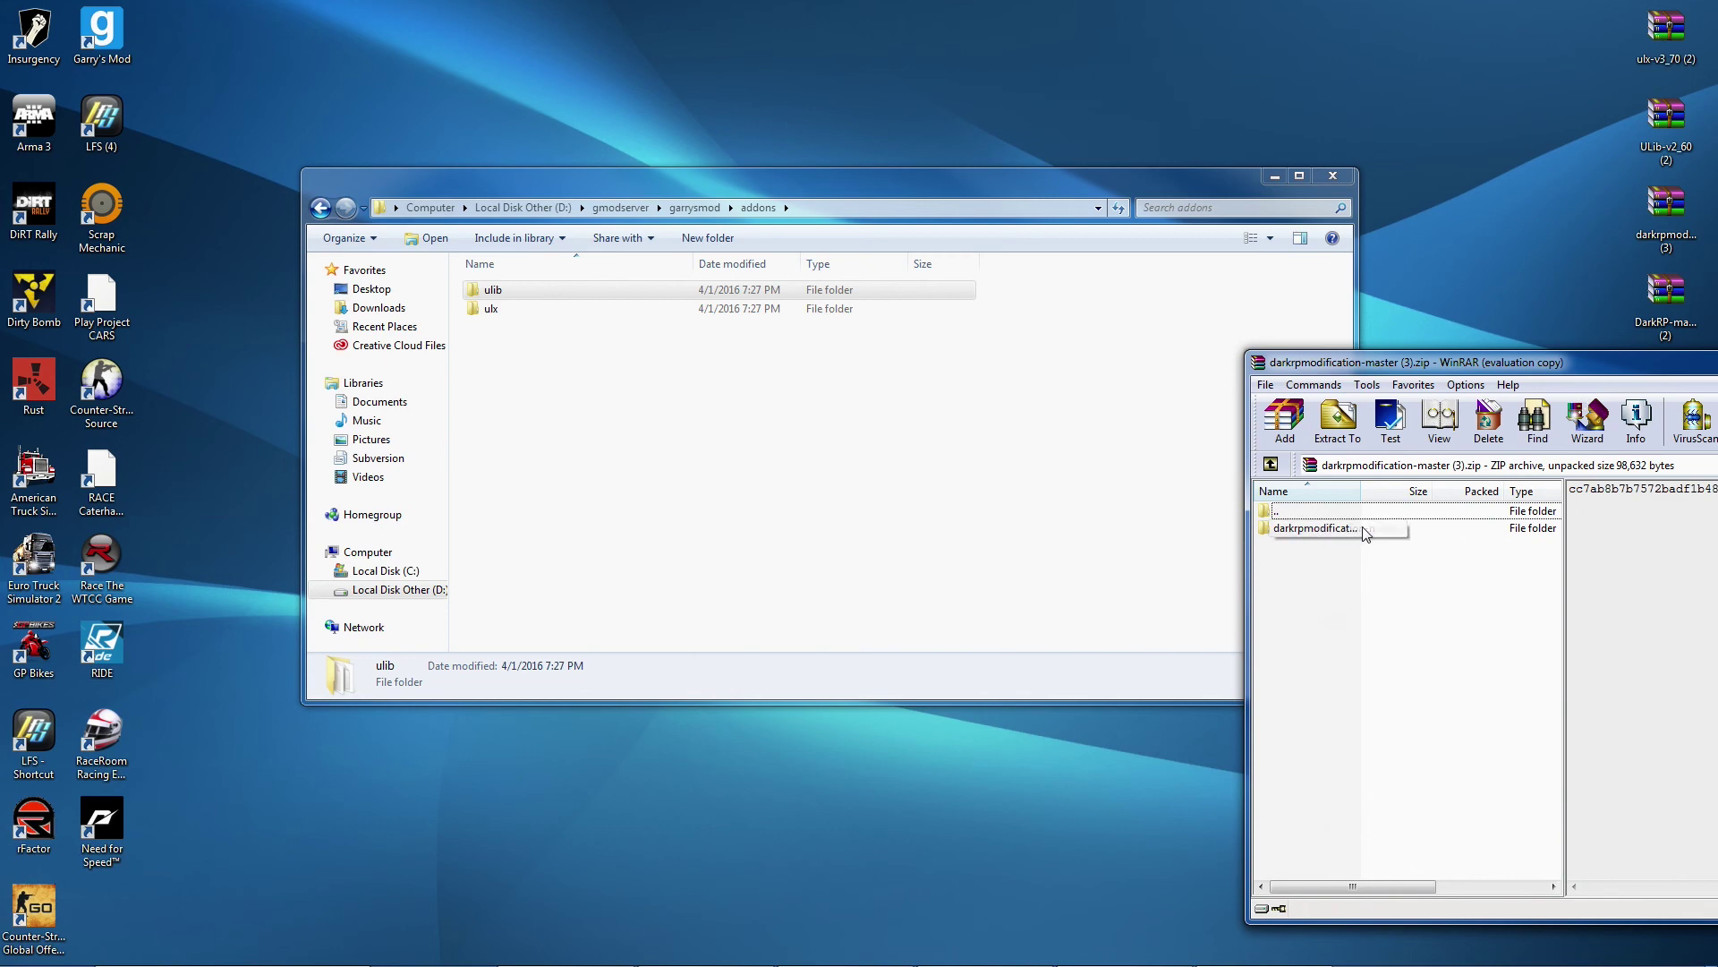
pyautogui.moveTo(1323, 529); pyautogui.dragTo(772, 501)
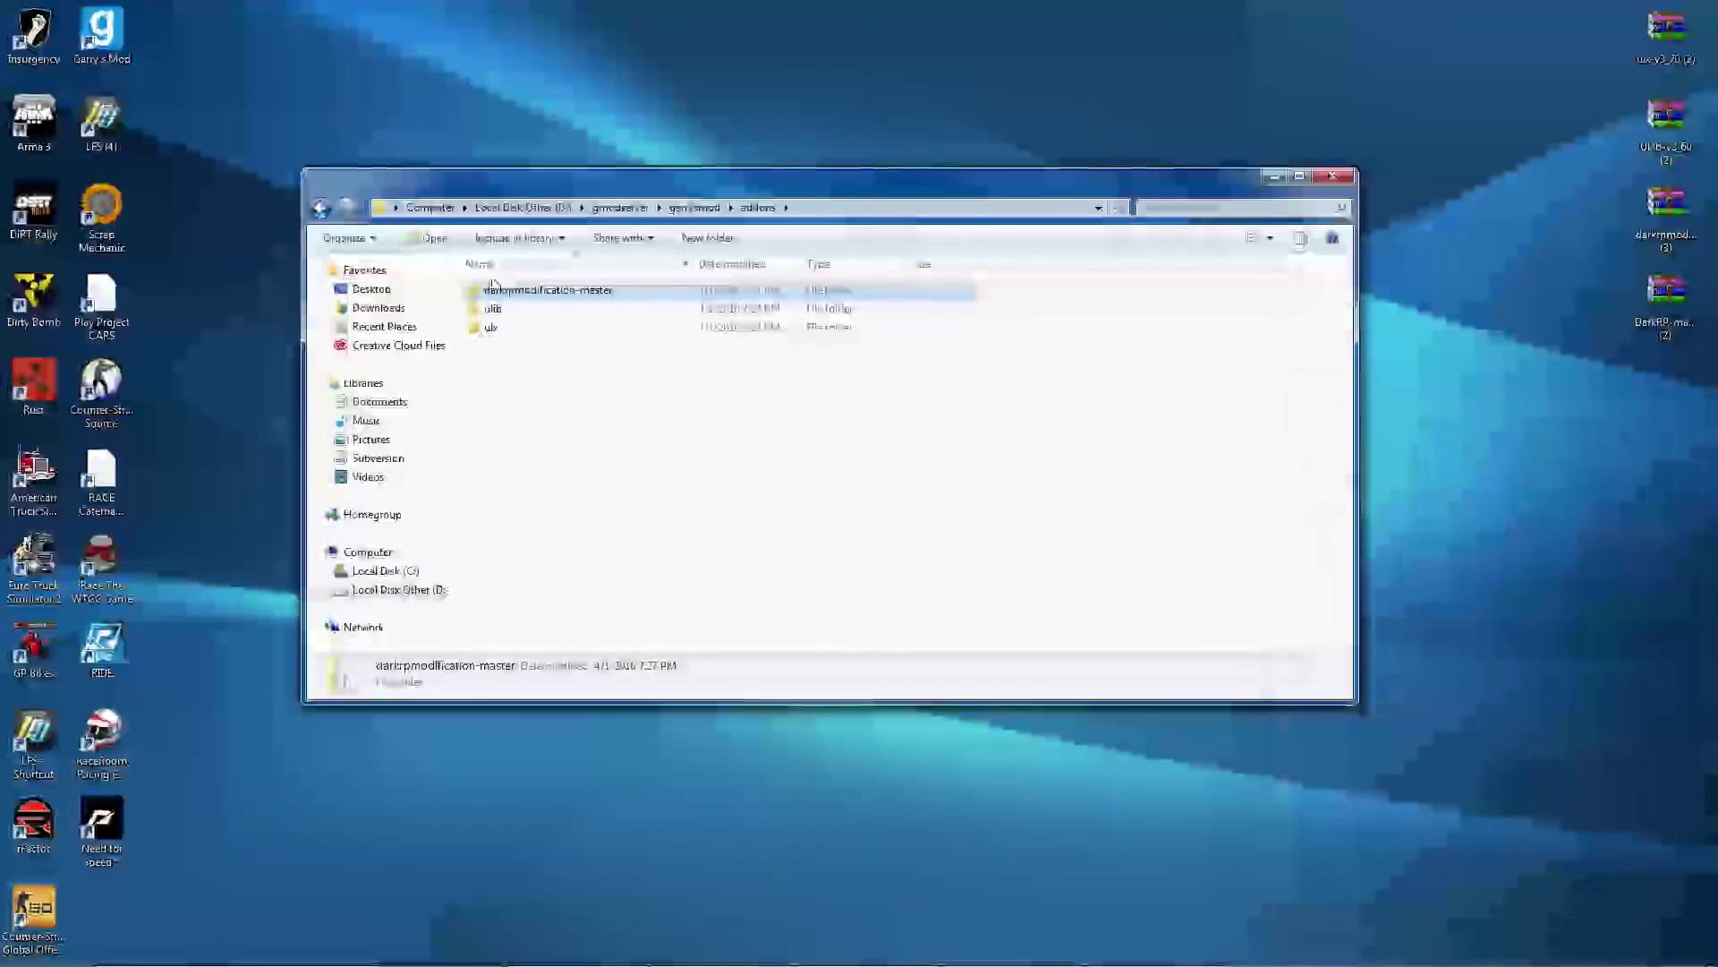
# Check the contents of the darkrpmodification-master, ulib and ulx folders in addons.
pyautogui.doubleClick(548, 289)
pyautogui.click(317, 207)
pyautogui.doubleClick(499, 308)
pyautogui.click(320, 208)
pyautogui.doubleClick(491, 326)
pyautogui.click(319, 209)
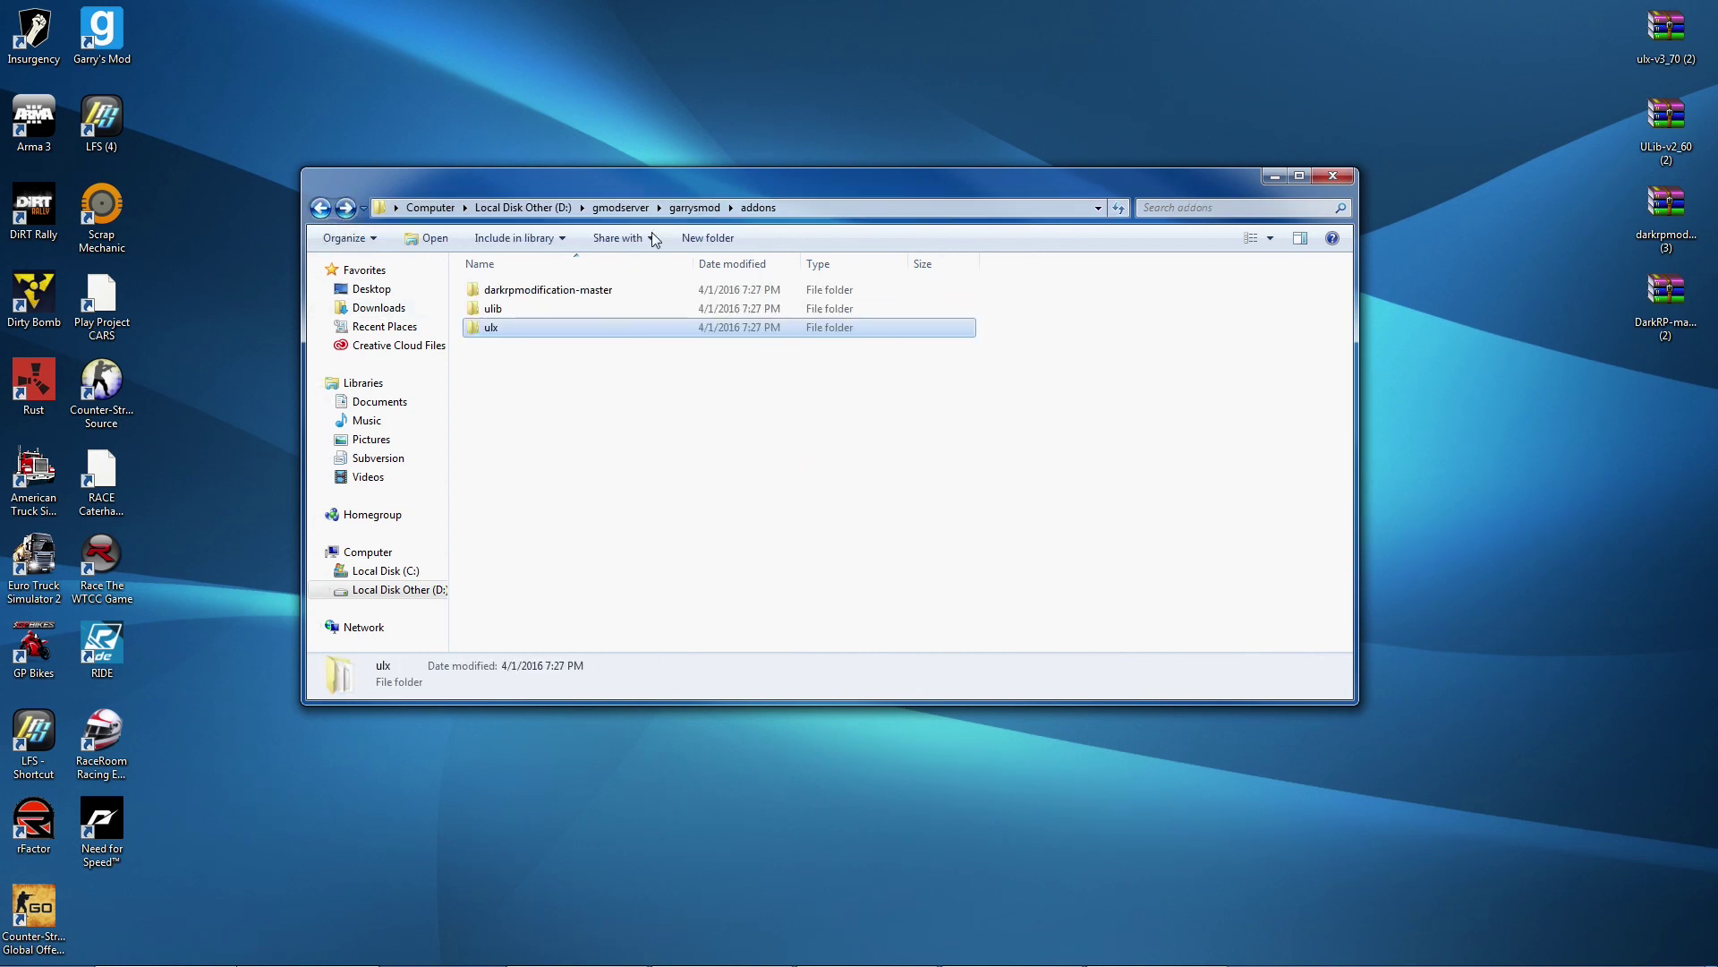
# View the jobs.lua file in darkrpmodification-master's lua\darkrp_customthings folder and close it again.
pyautogui.doubleClick(549, 290)
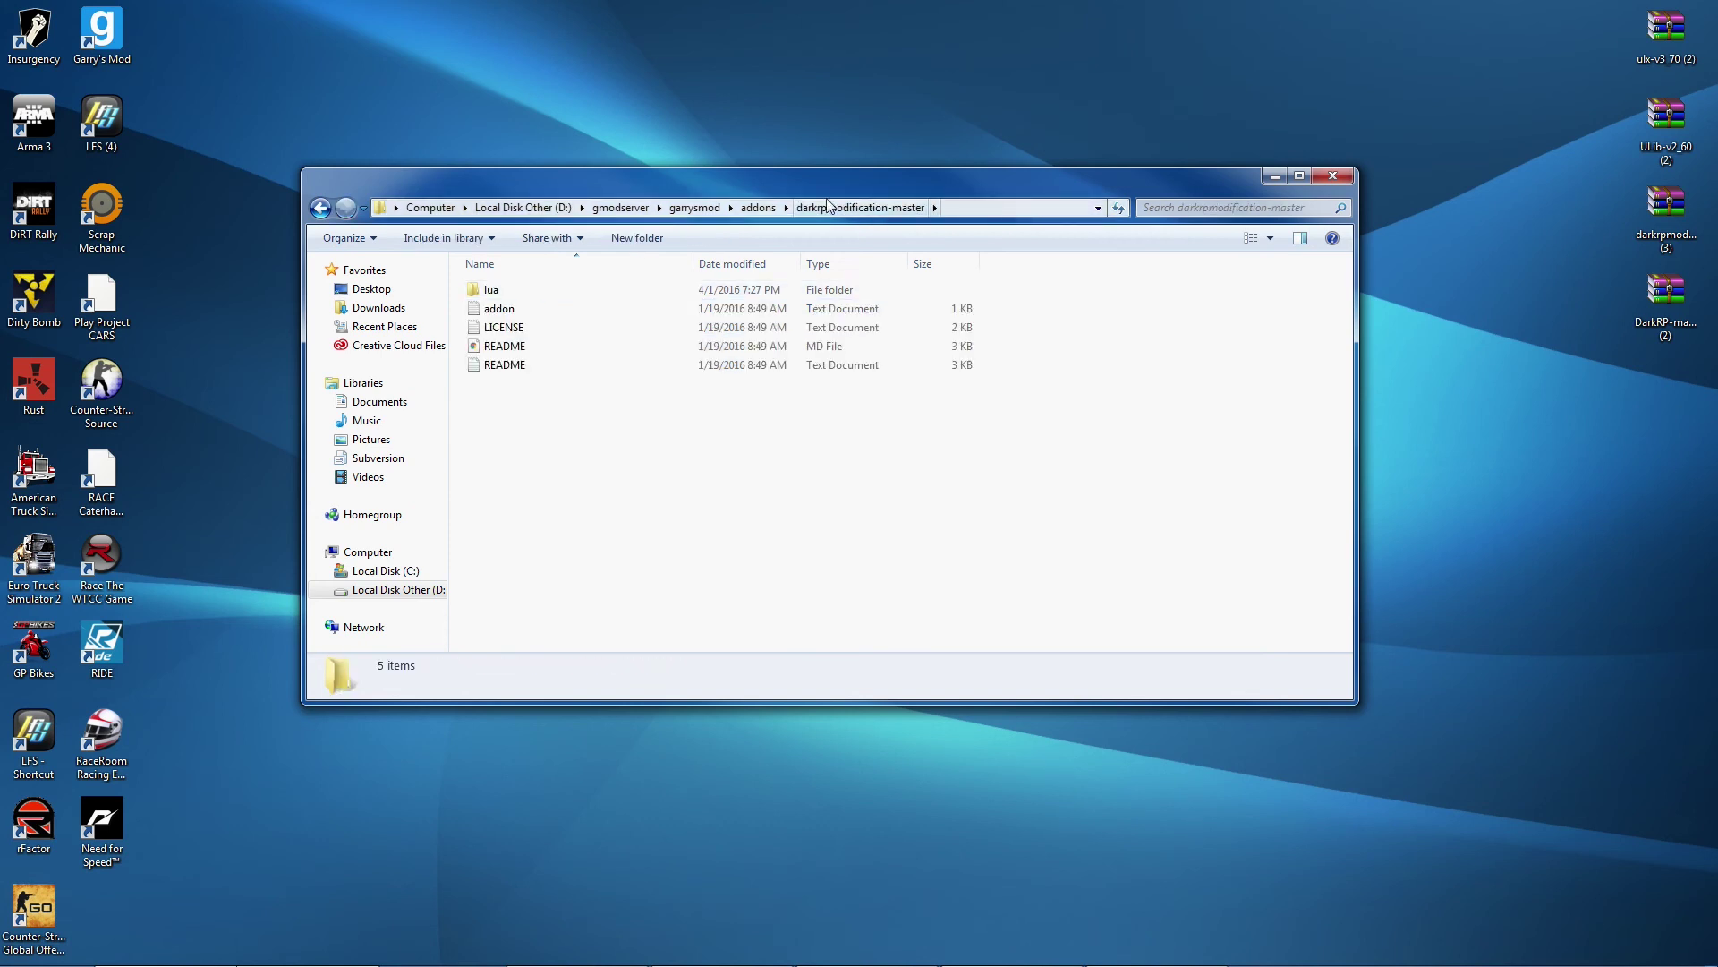
pyautogui.doubleClick(514, 296)
pyautogui.doubleClick(594, 310)
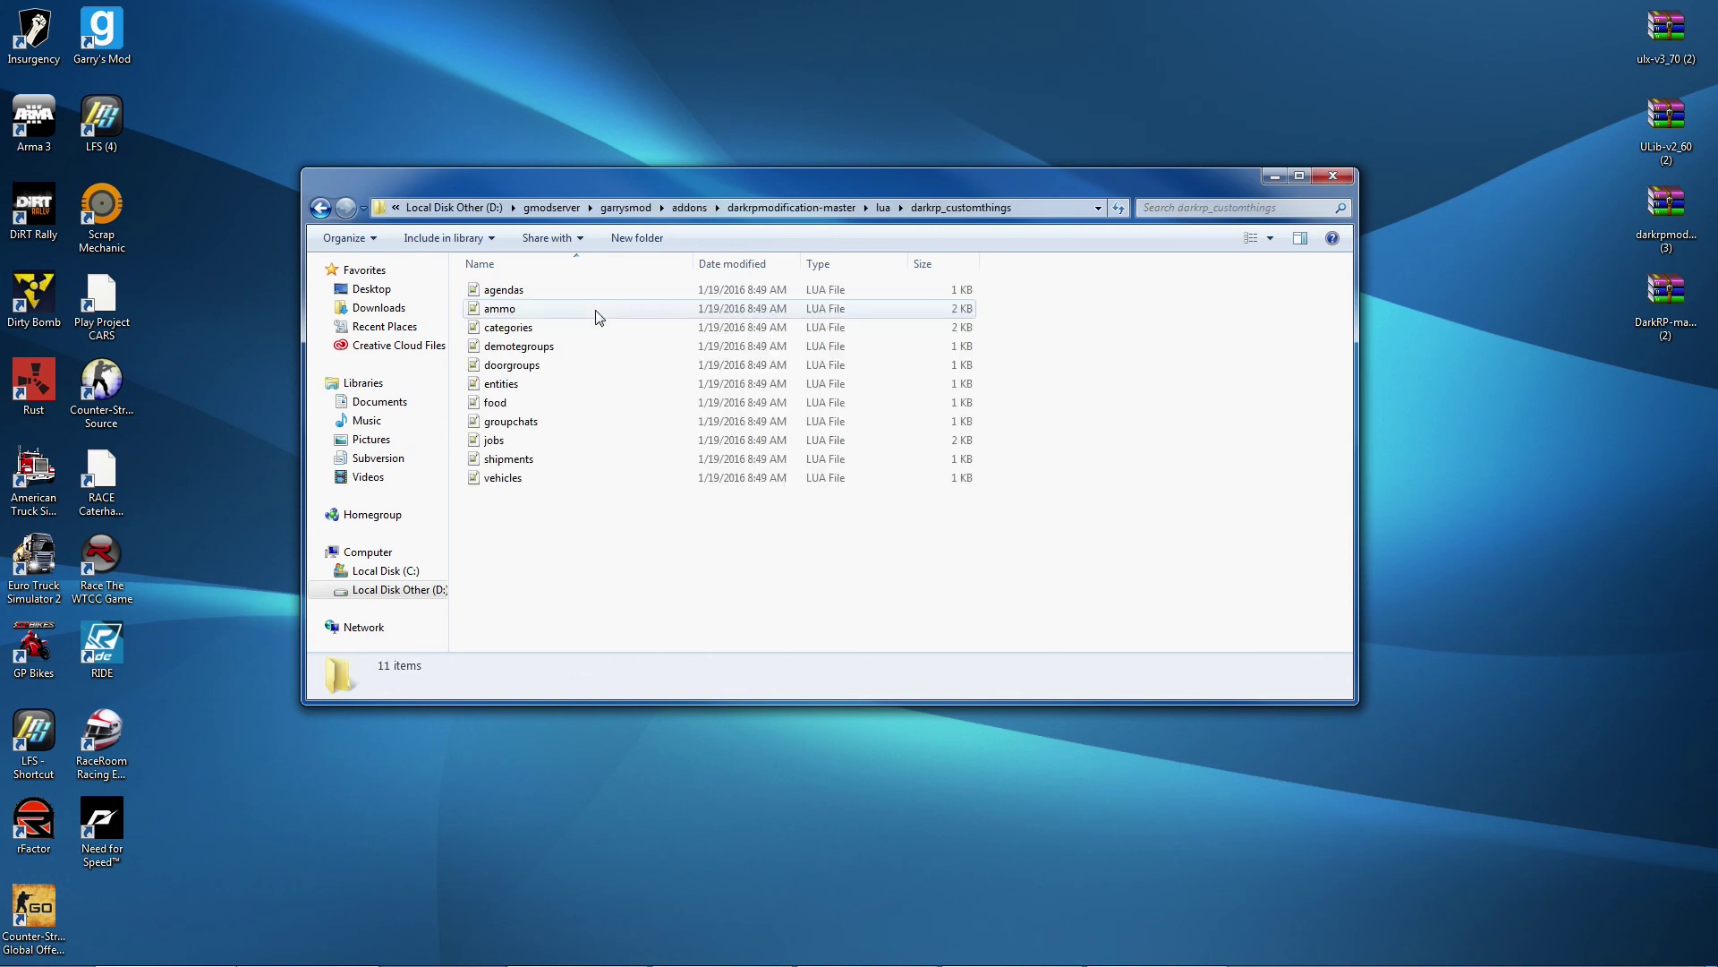
pyautogui.moveTo(599, 574); pyautogui.dragTo(537, 302)
pyautogui.click(495, 439)
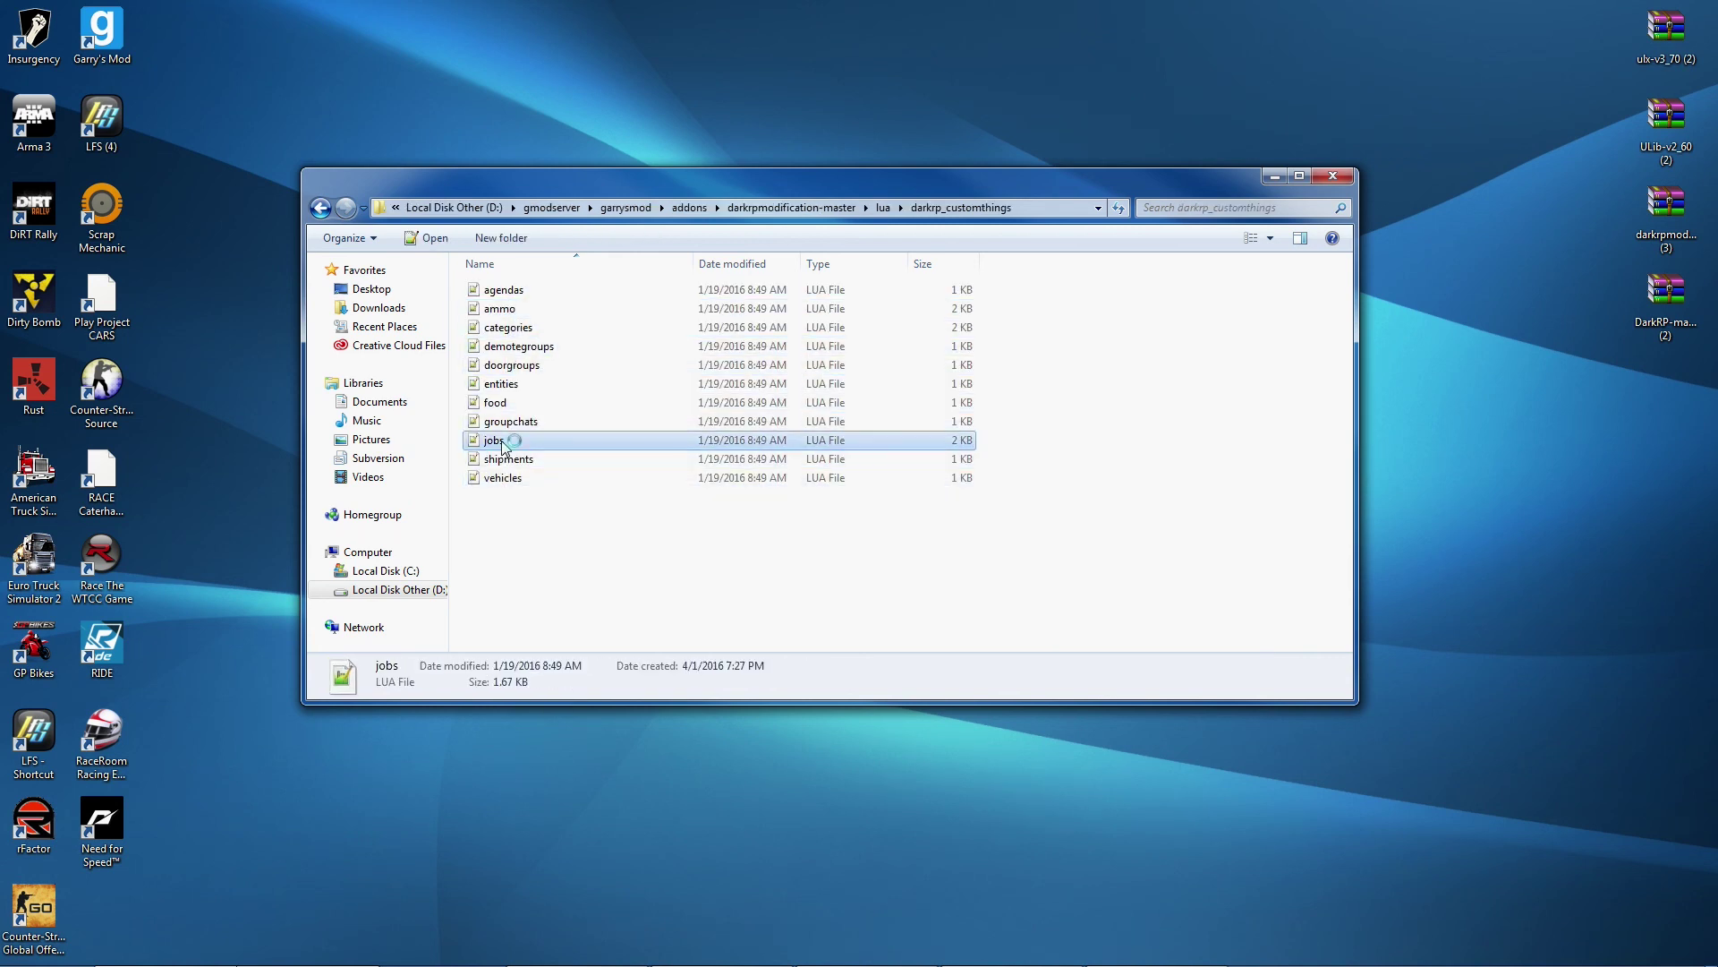
pyautogui.click(1575, 344)
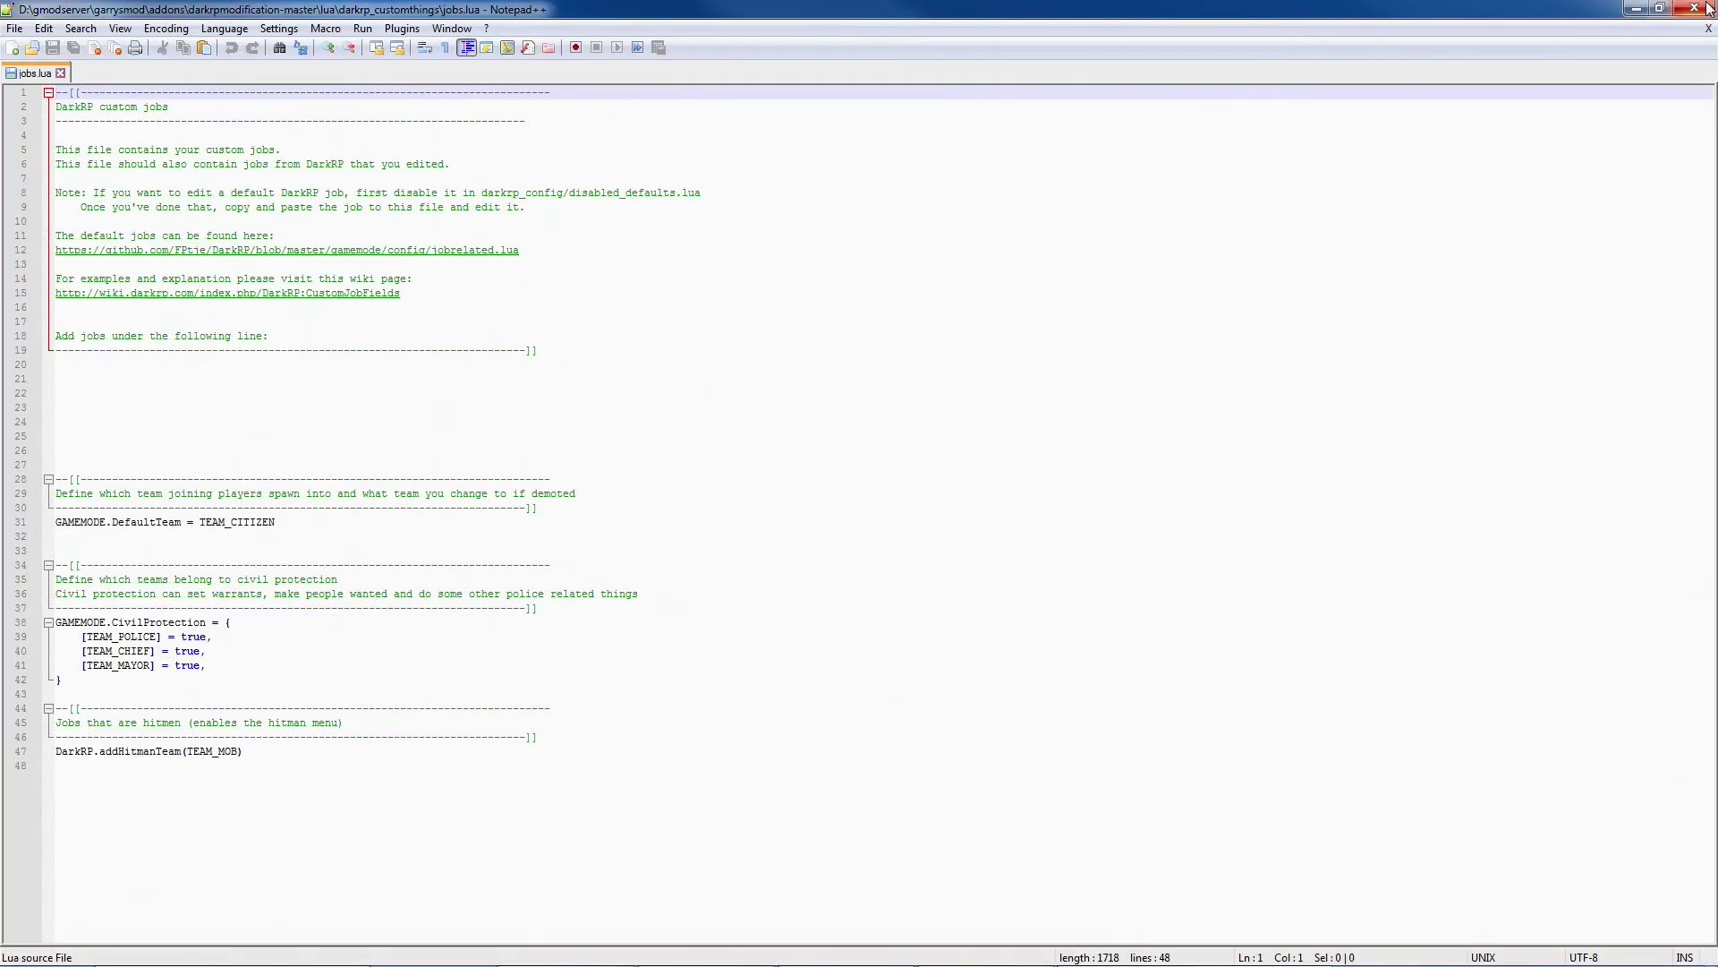
pyautogui.click(1696, 9)
pyautogui.click(481, 441)
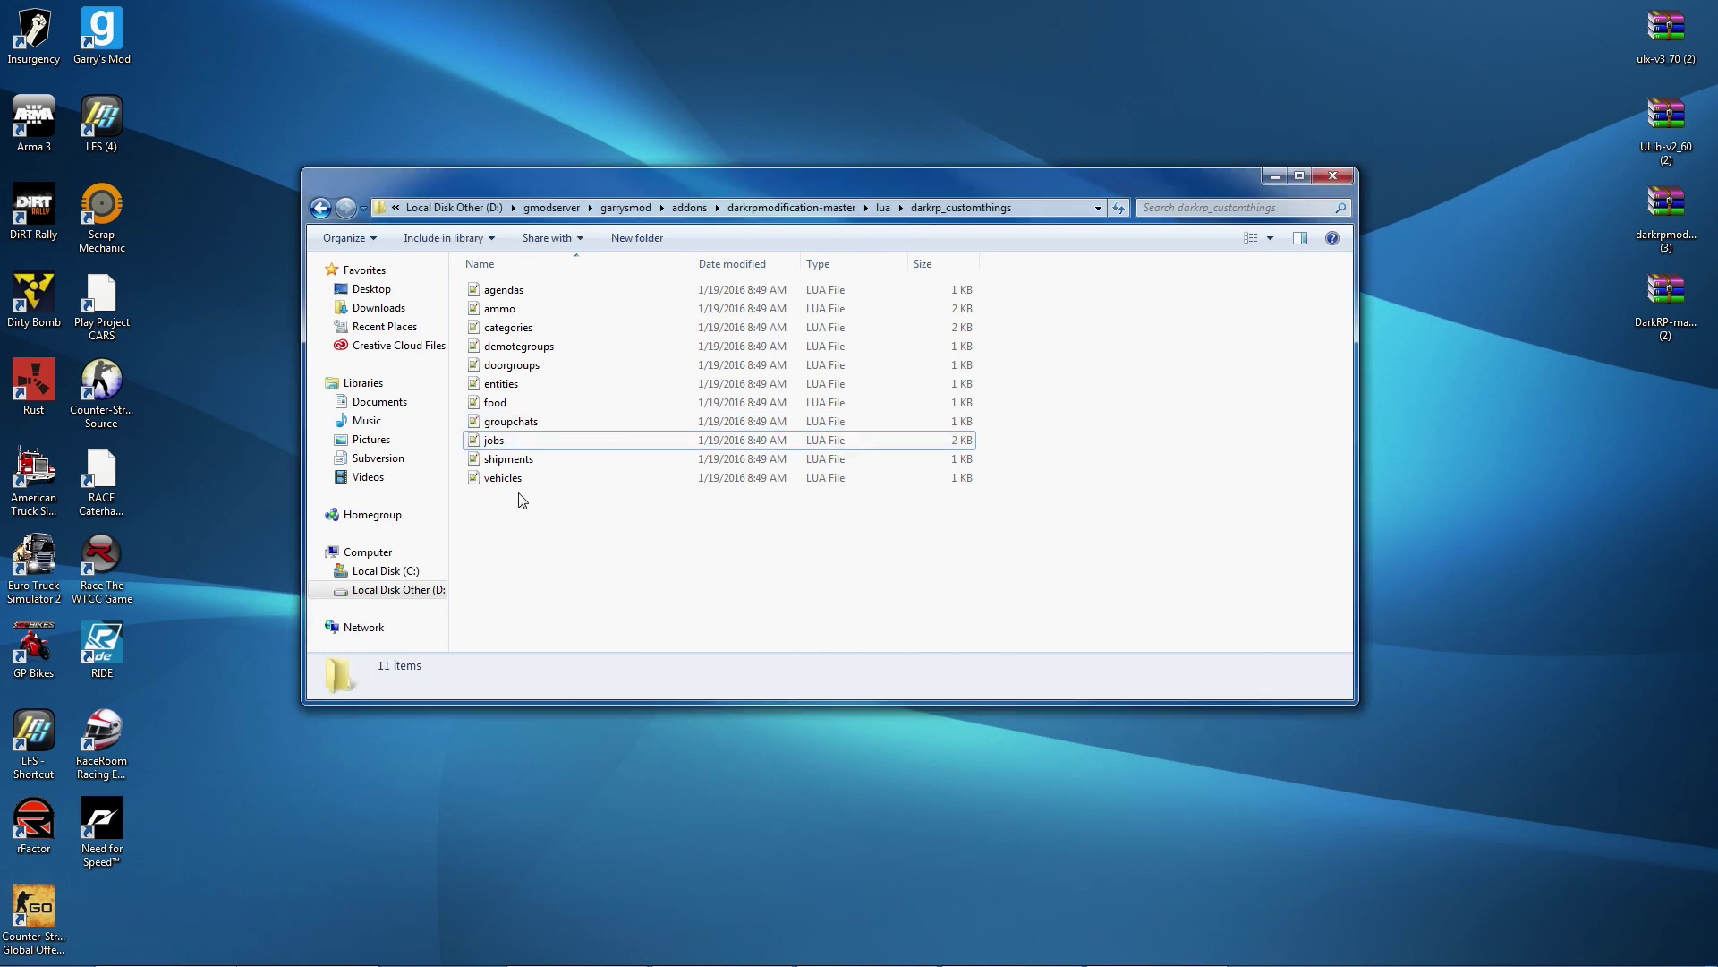
# Look through the configuration files in the darkrp_config folder and return to the lua folder.
pyautogui.click(320, 208)
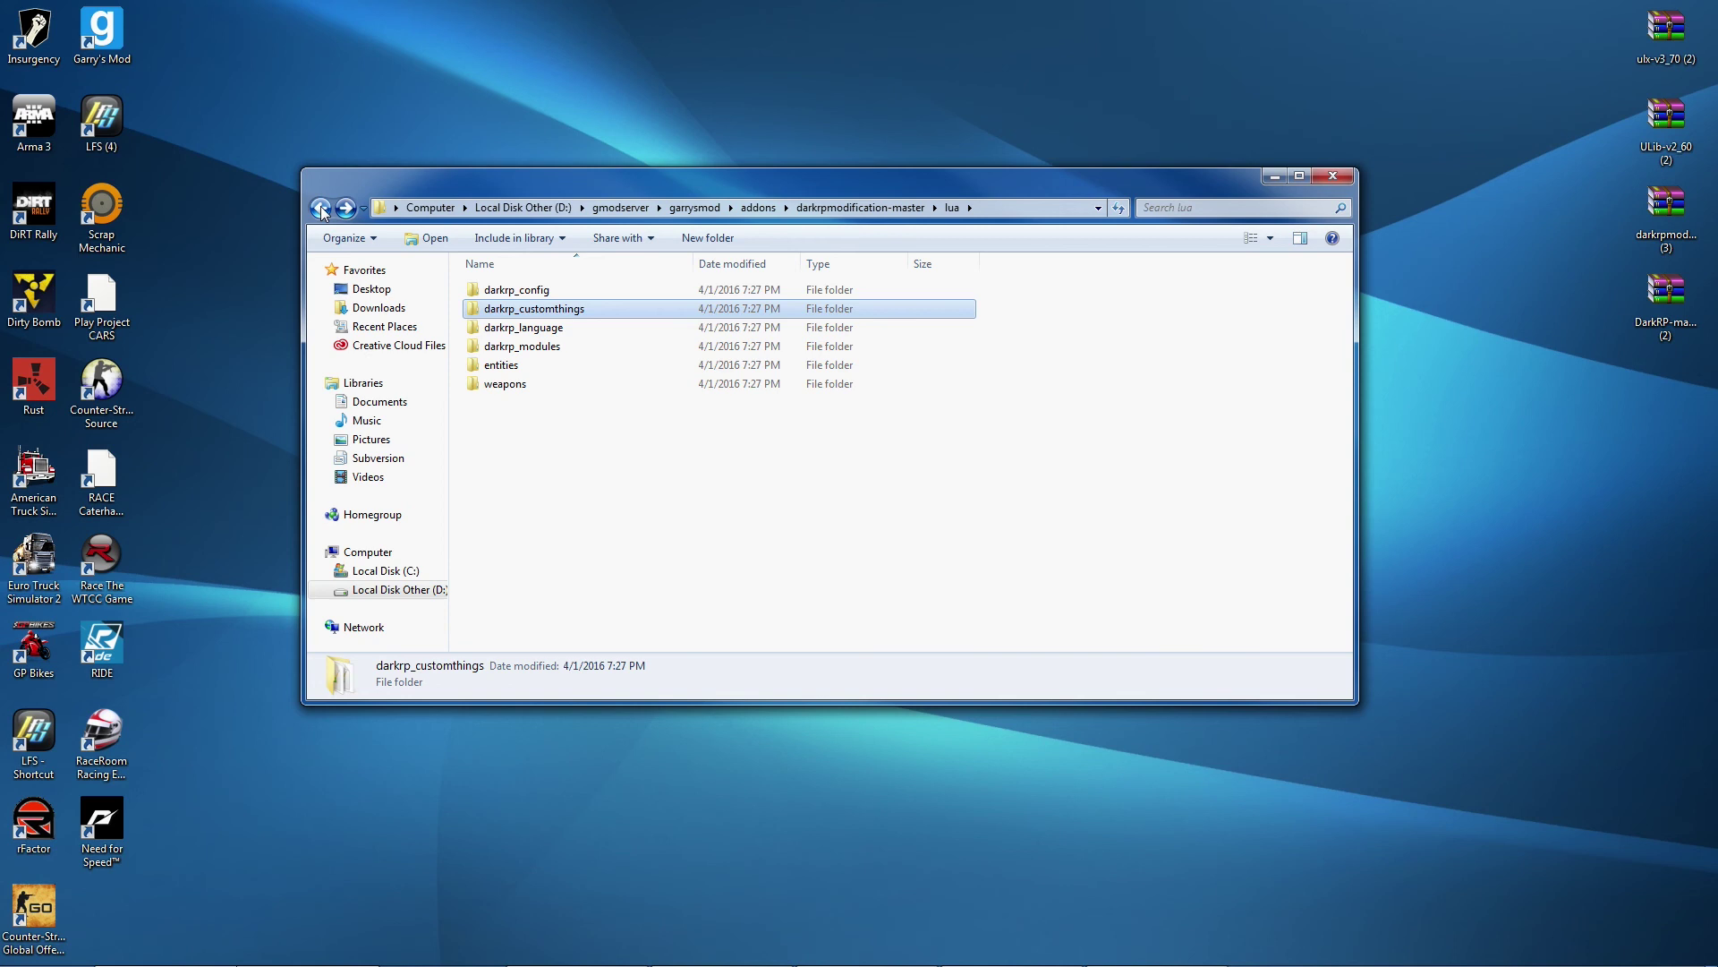
pyautogui.doubleClick(556, 287)
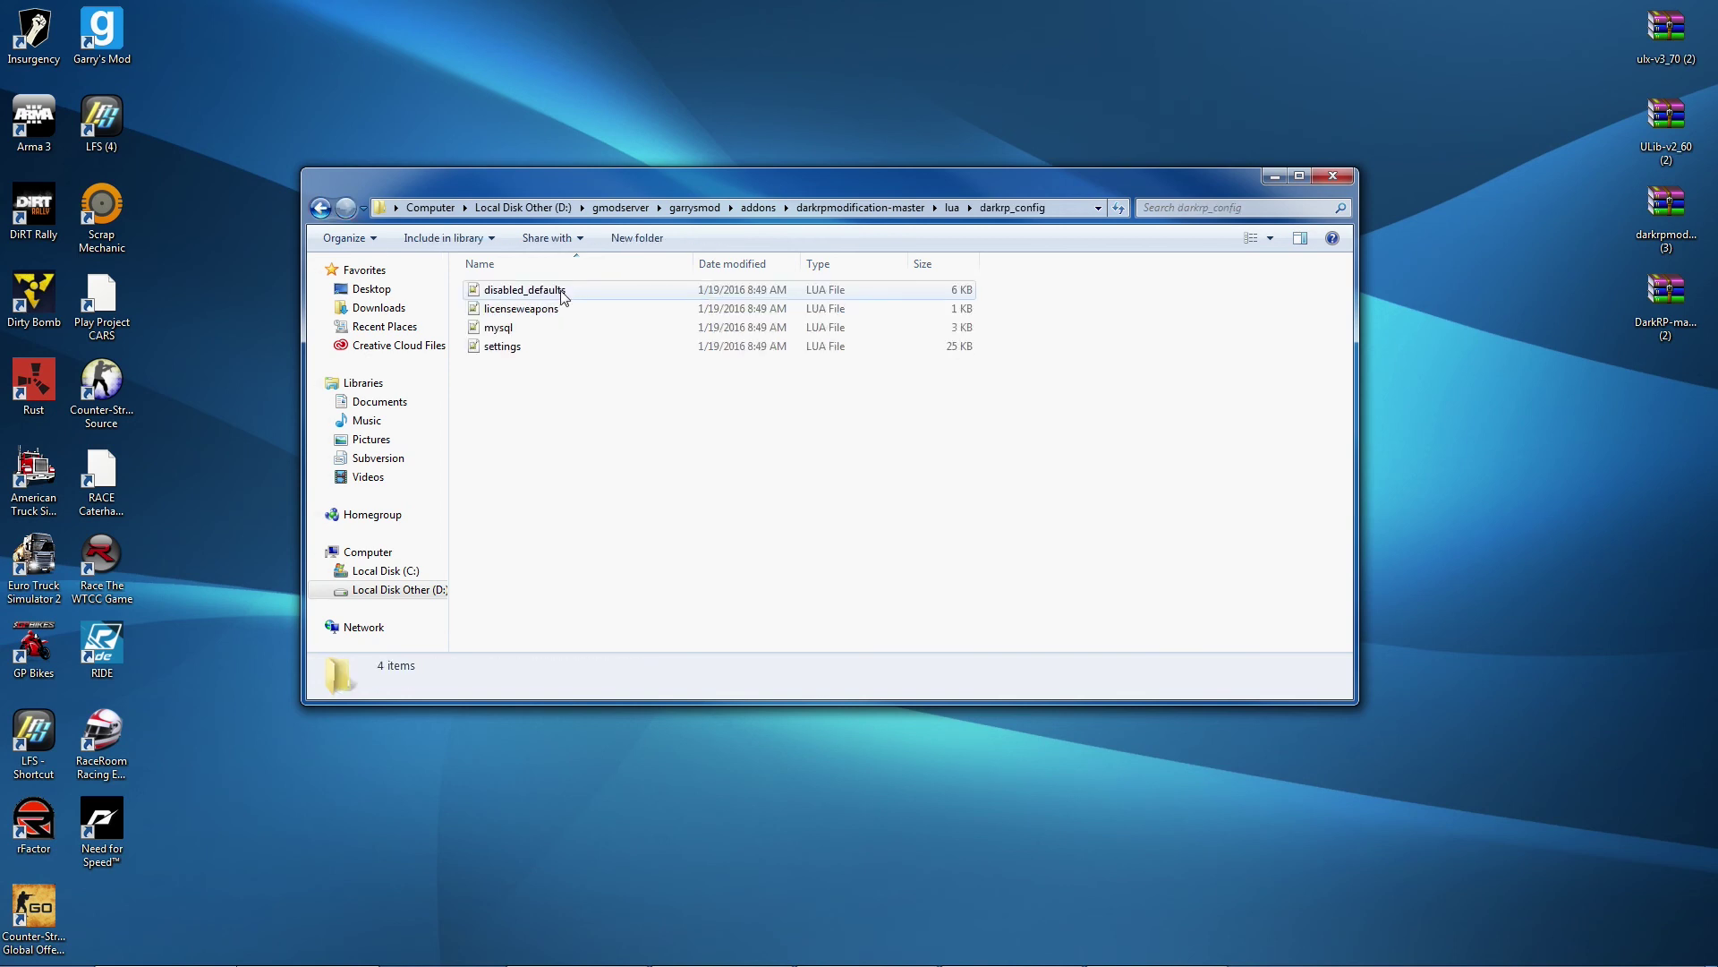
pyautogui.click(544, 328)
pyautogui.click(594, 456)
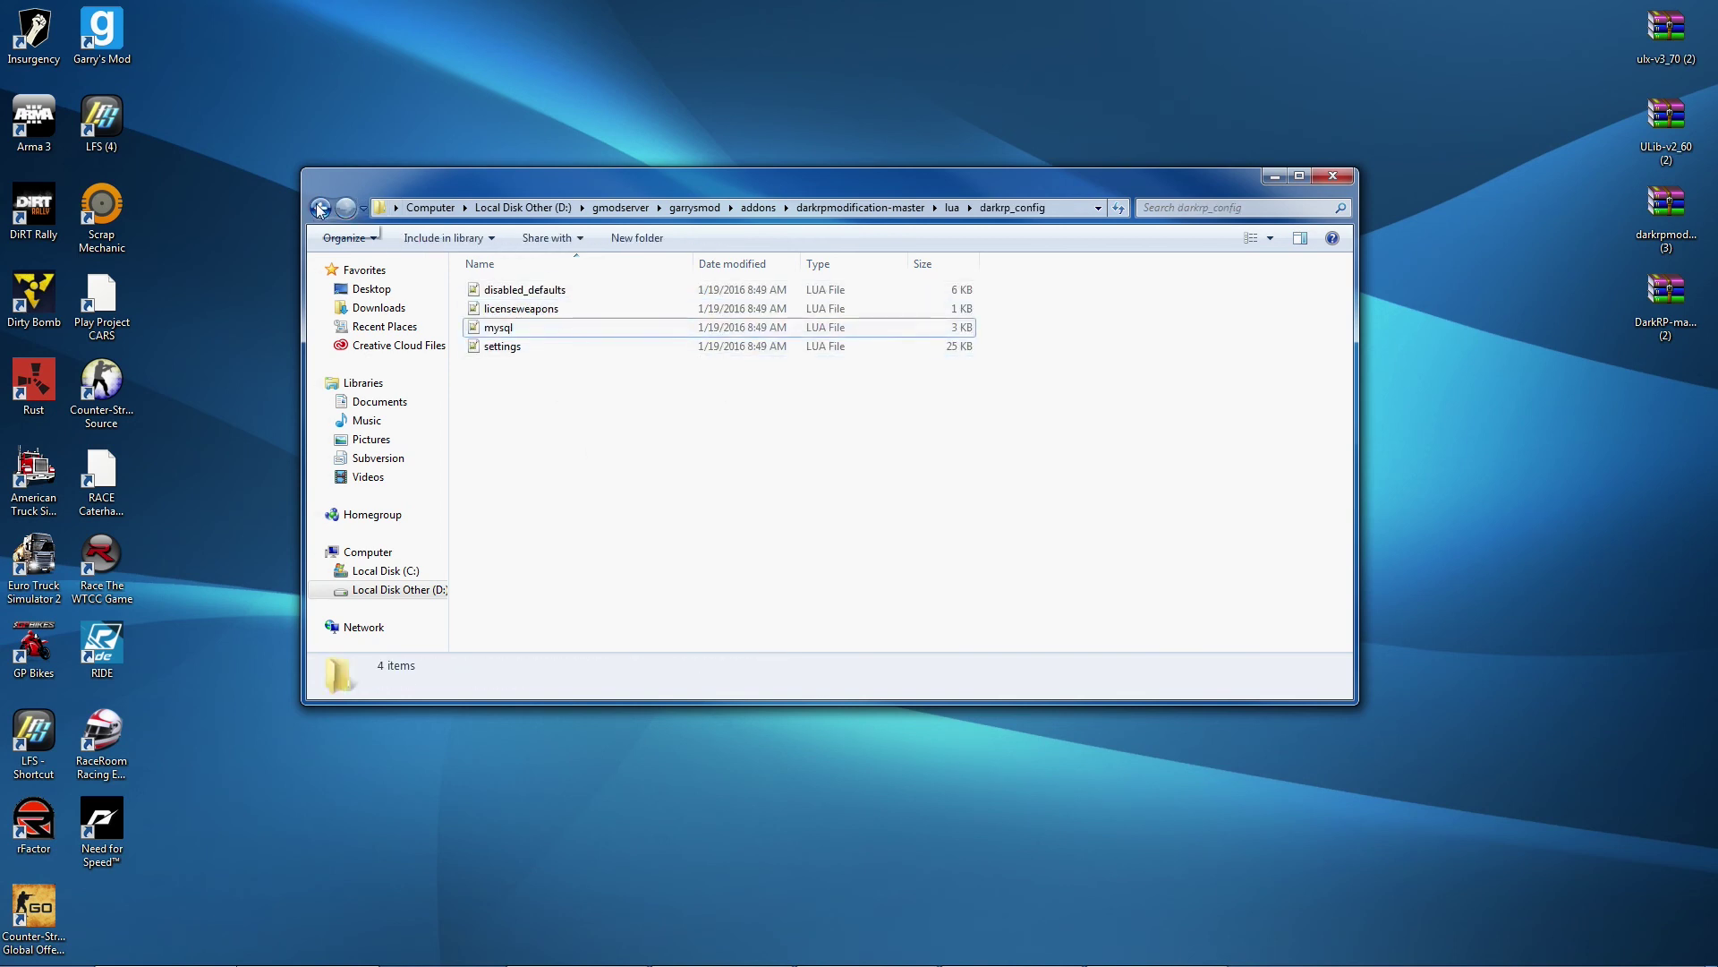
pyautogui.click(320, 209)
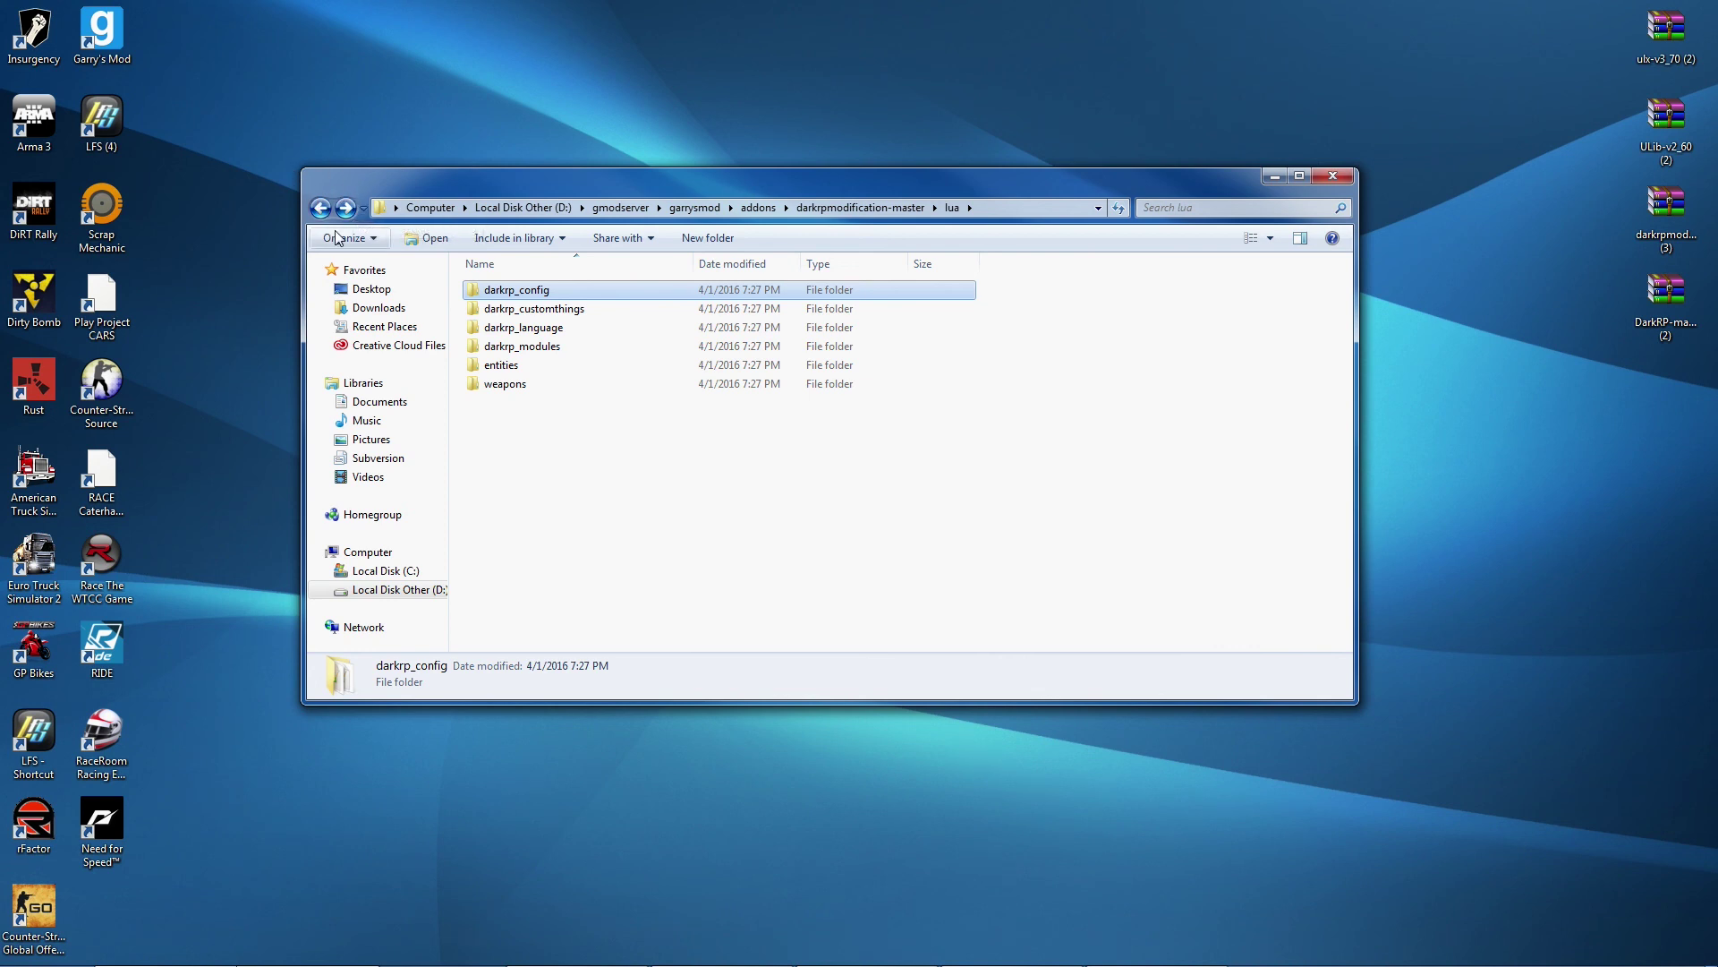
# Go to the server's garrysmod\cfg folder, view the server config file and open mount.cfg in a maximized editor.
pyautogui.click(321, 213)
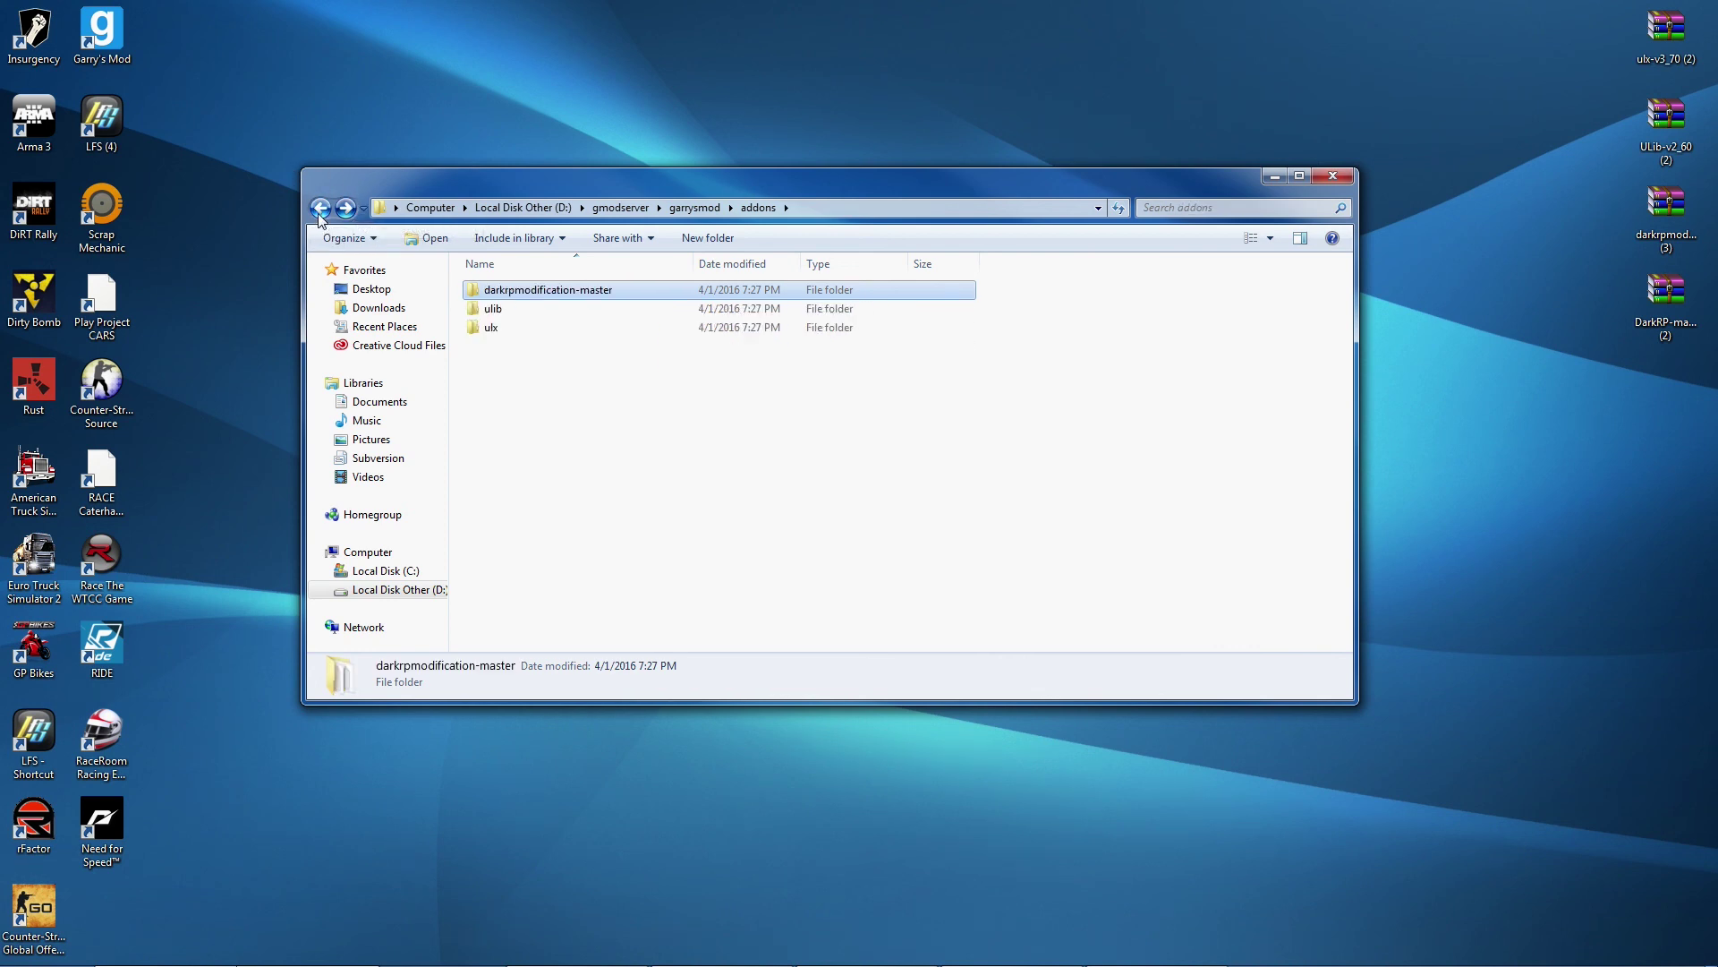
pyautogui.click(319, 213)
pyautogui.click(320, 211)
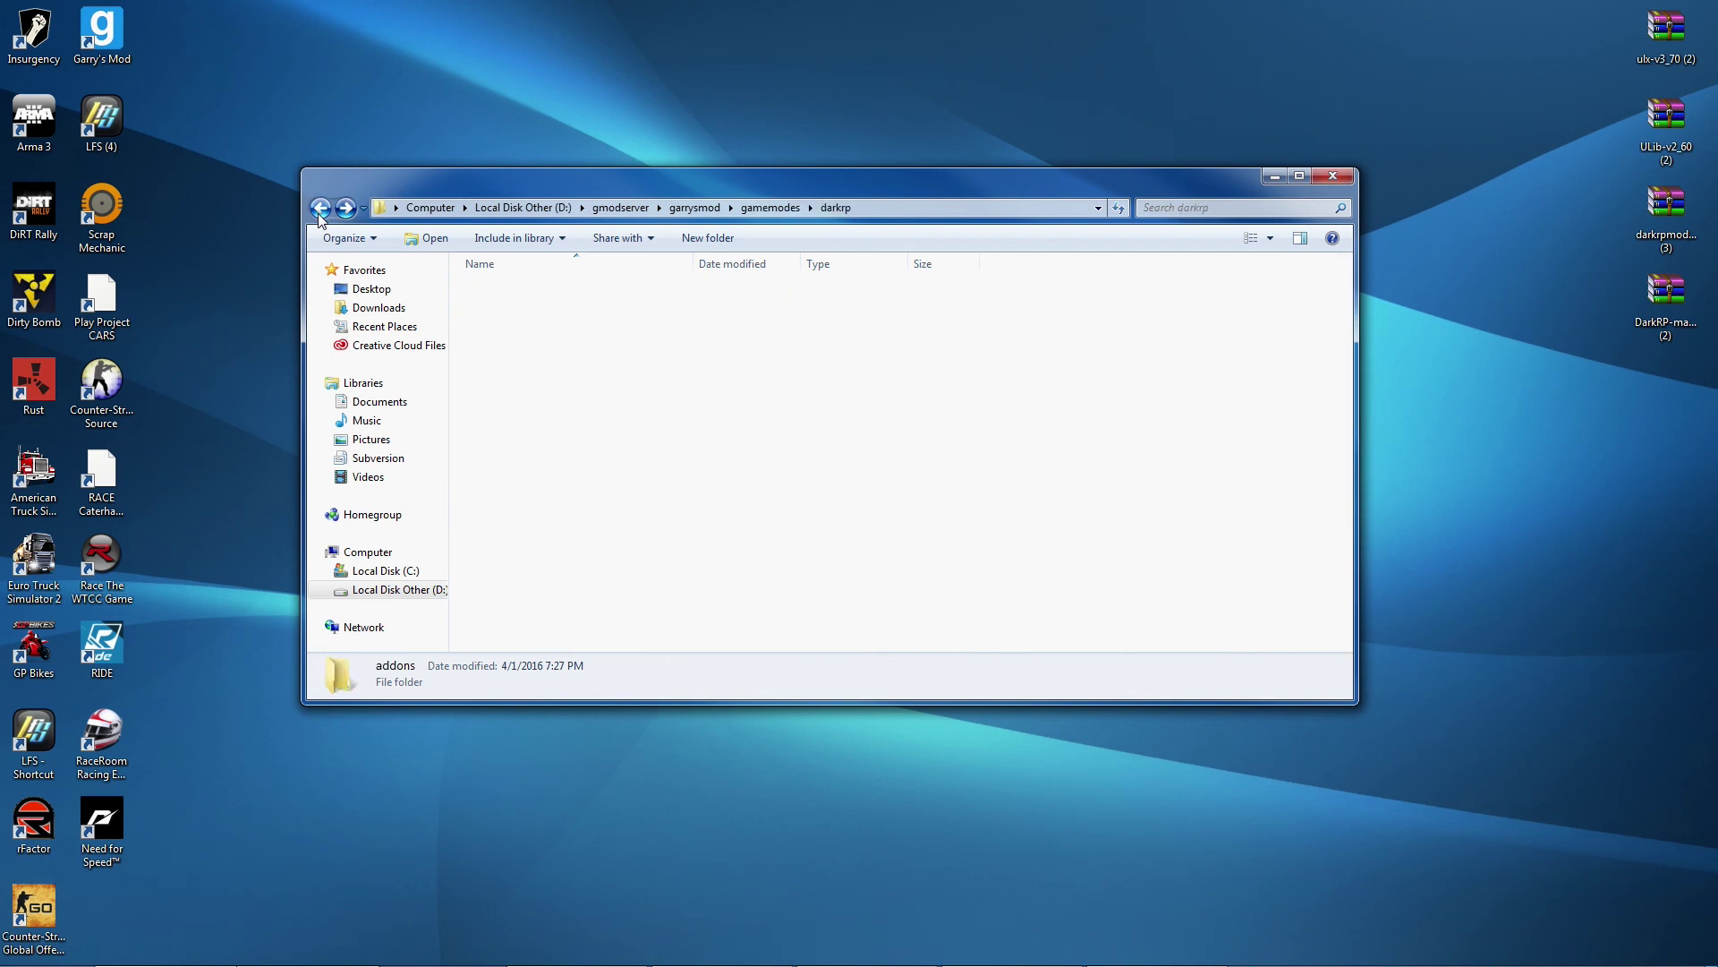
pyautogui.click(620, 209)
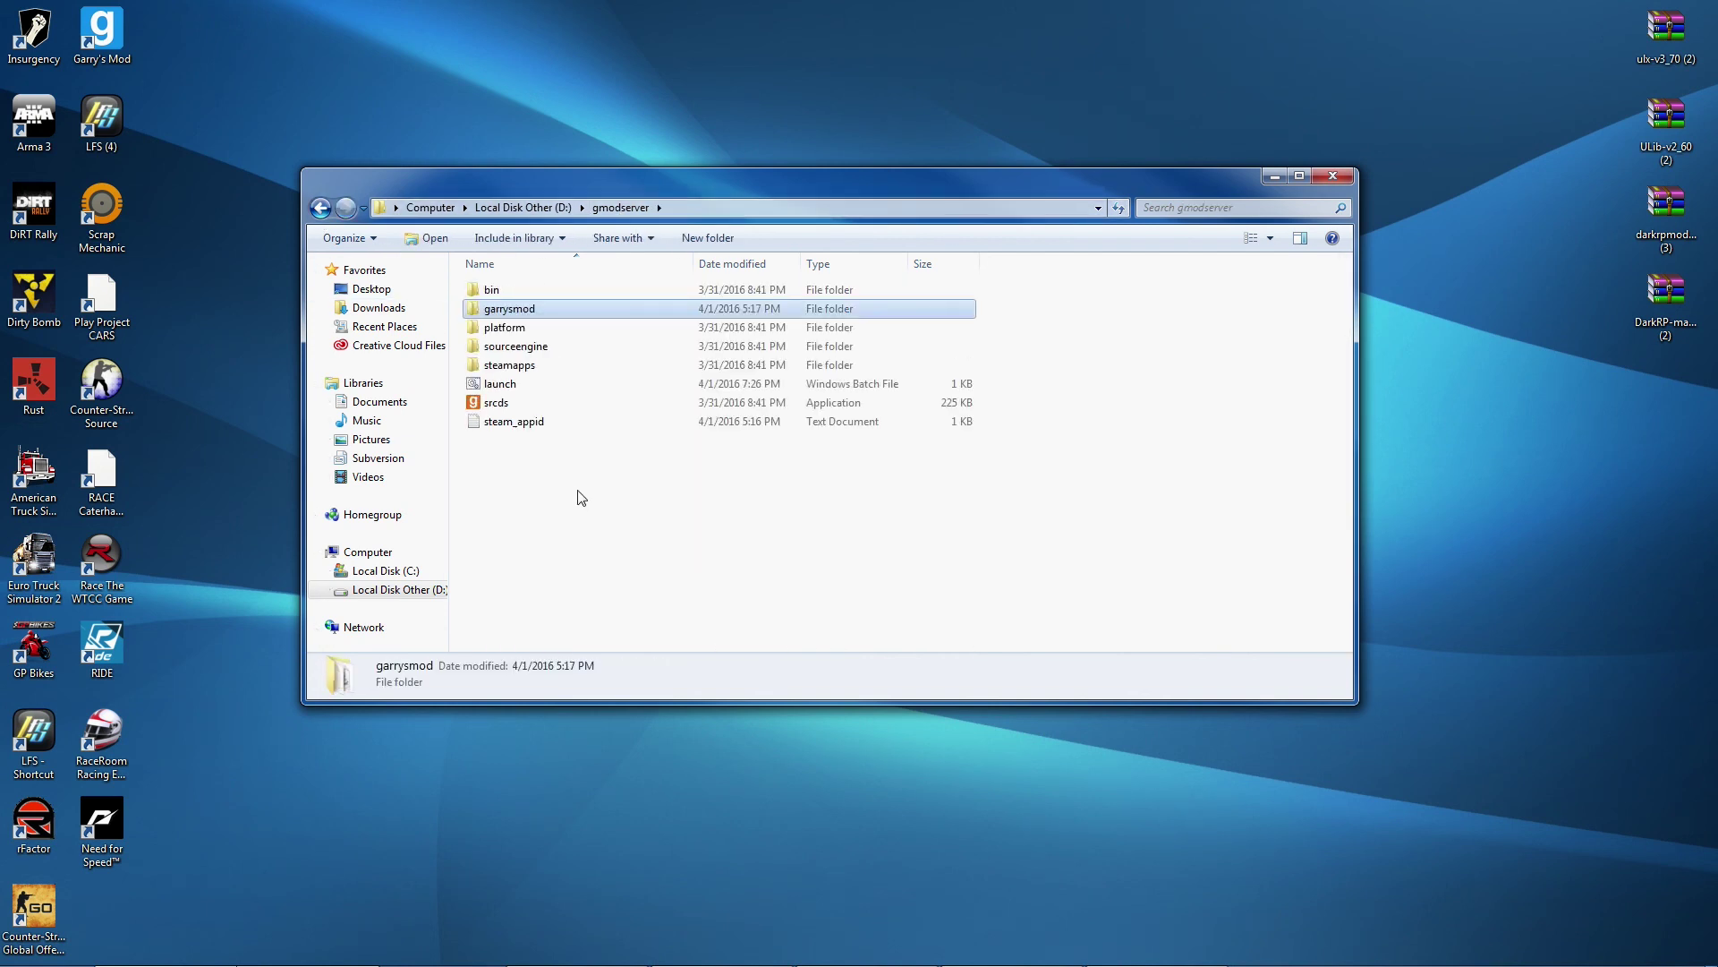
pyautogui.doubleClick(528, 310)
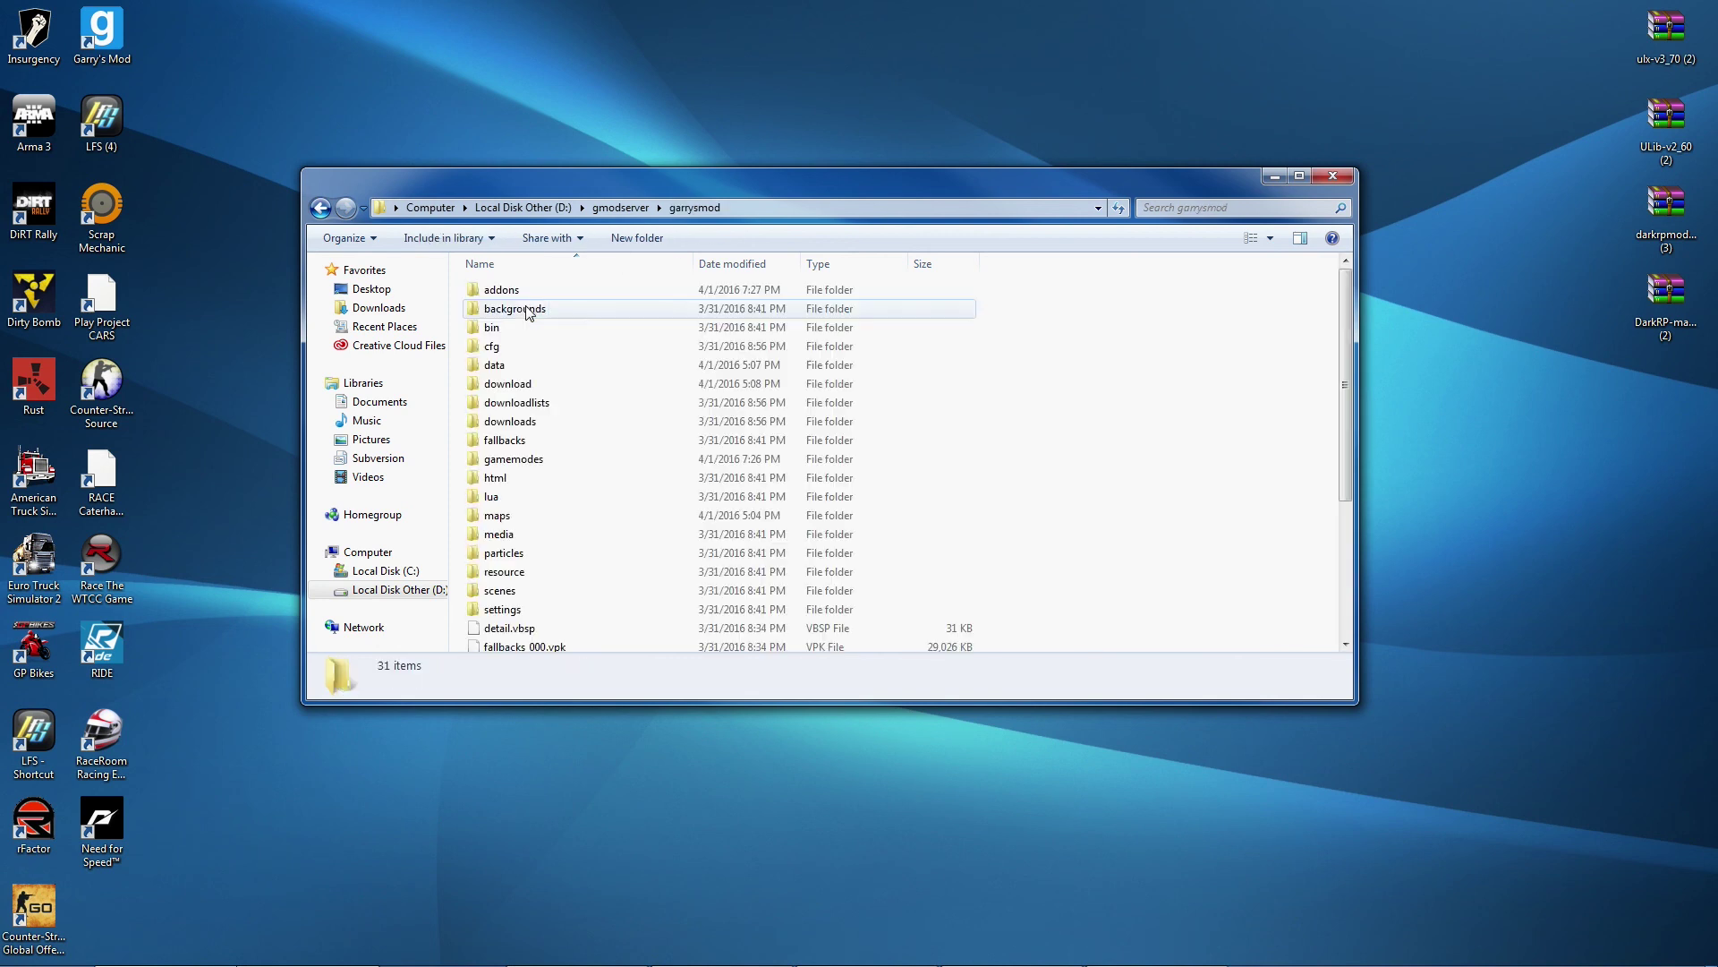
pyautogui.doubleClick(493, 346)
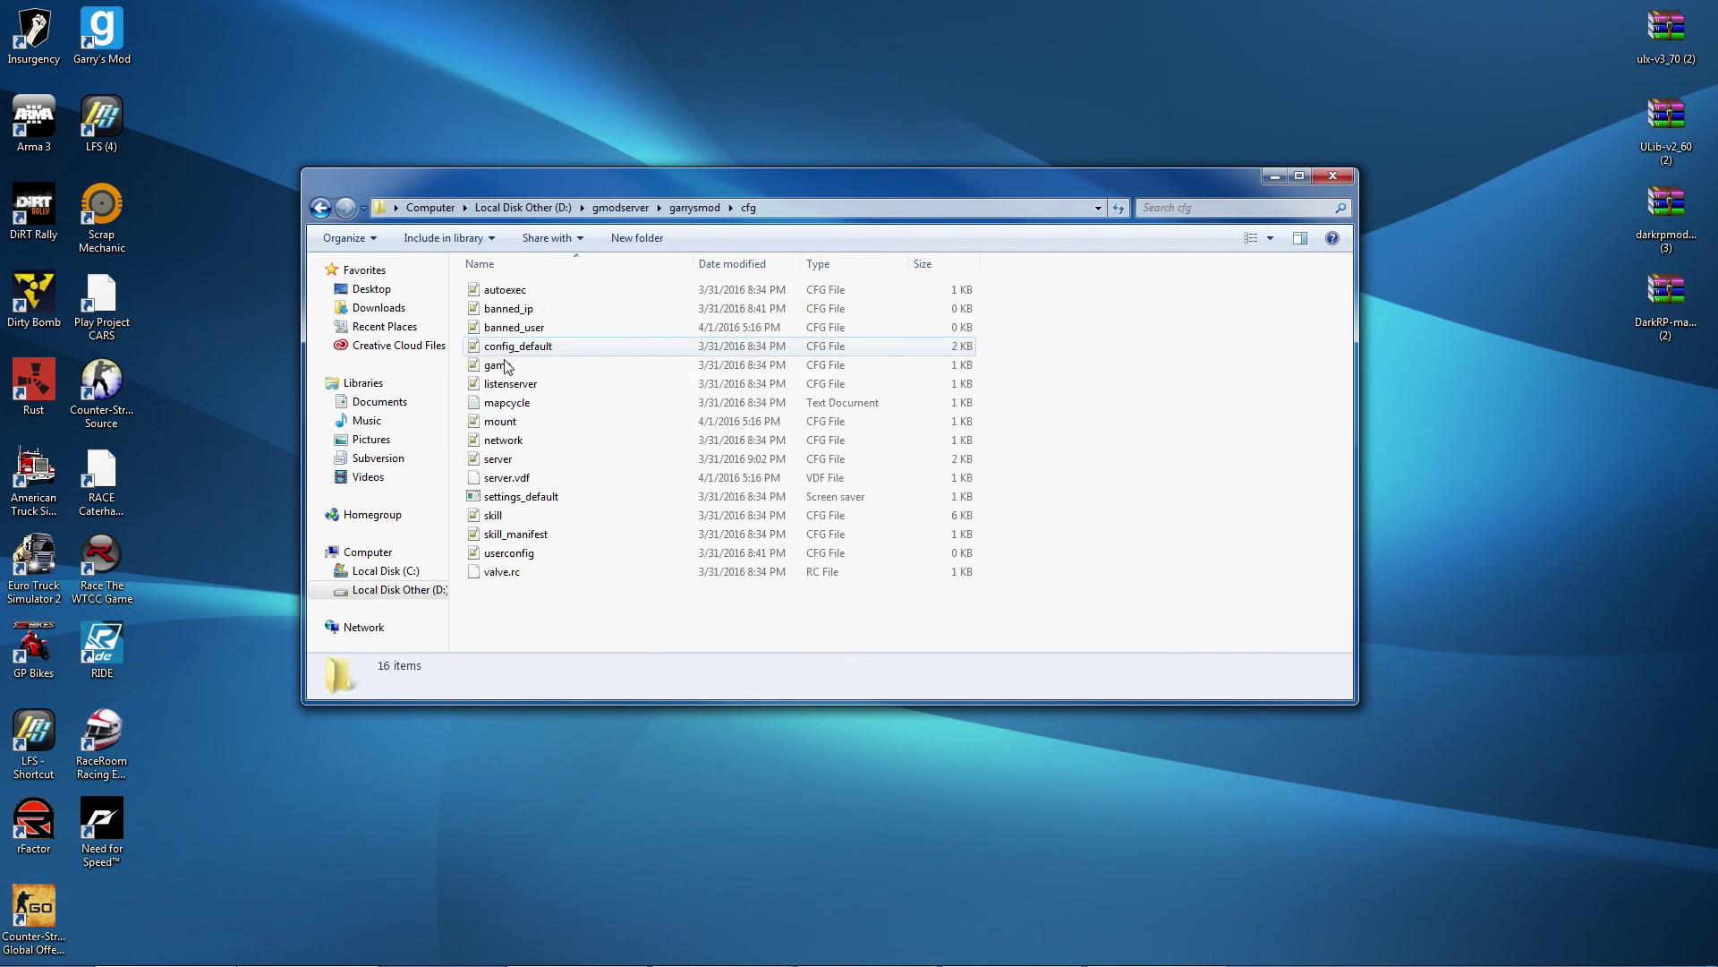
pyautogui.click(506, 461)
pyautogui.doubleClick(506, 461)
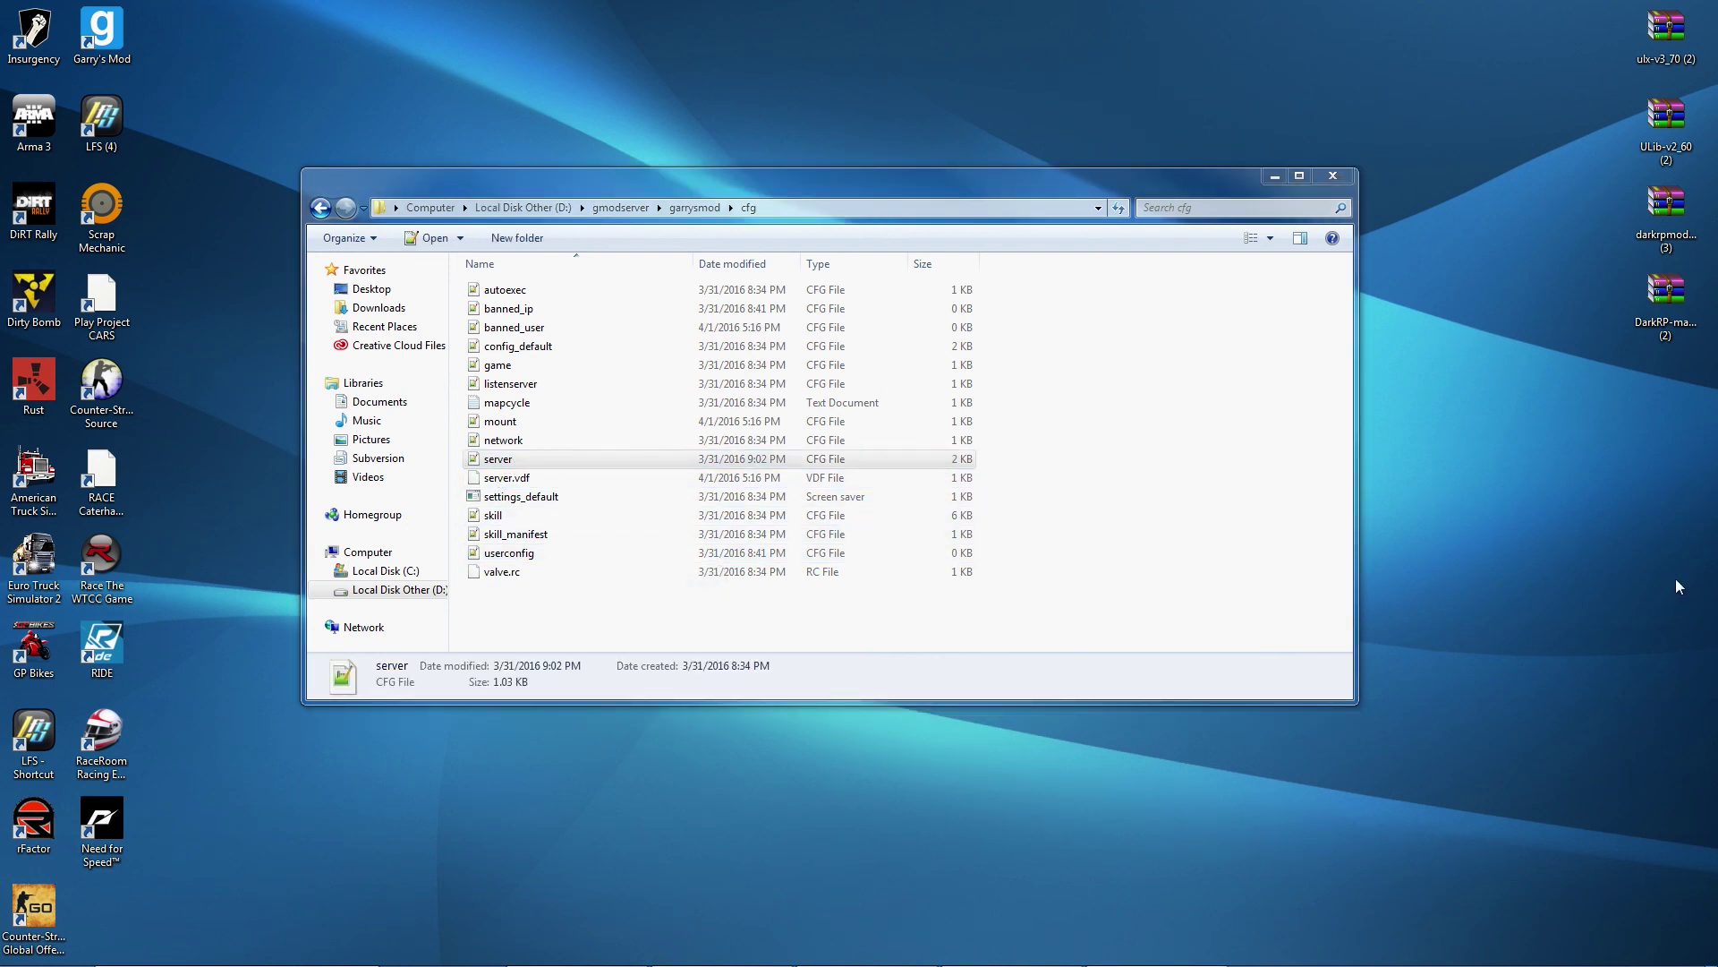
pyautogui.click(660, 422)
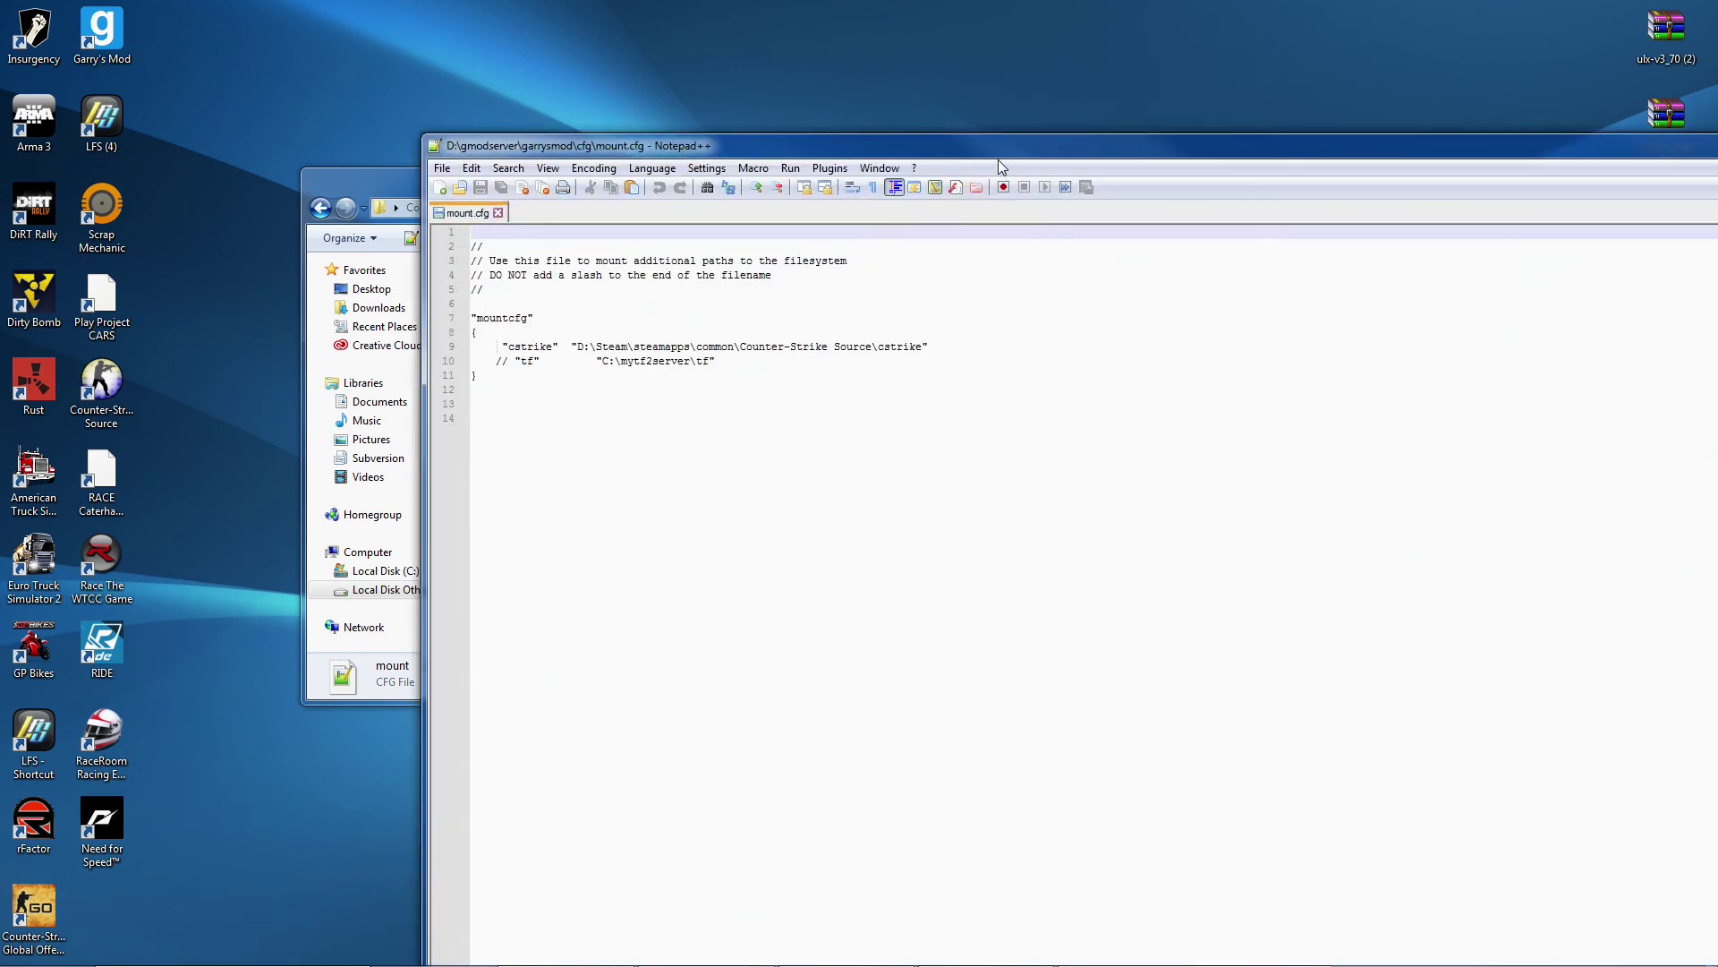
pyautogui.doubleClick(1002, 146)
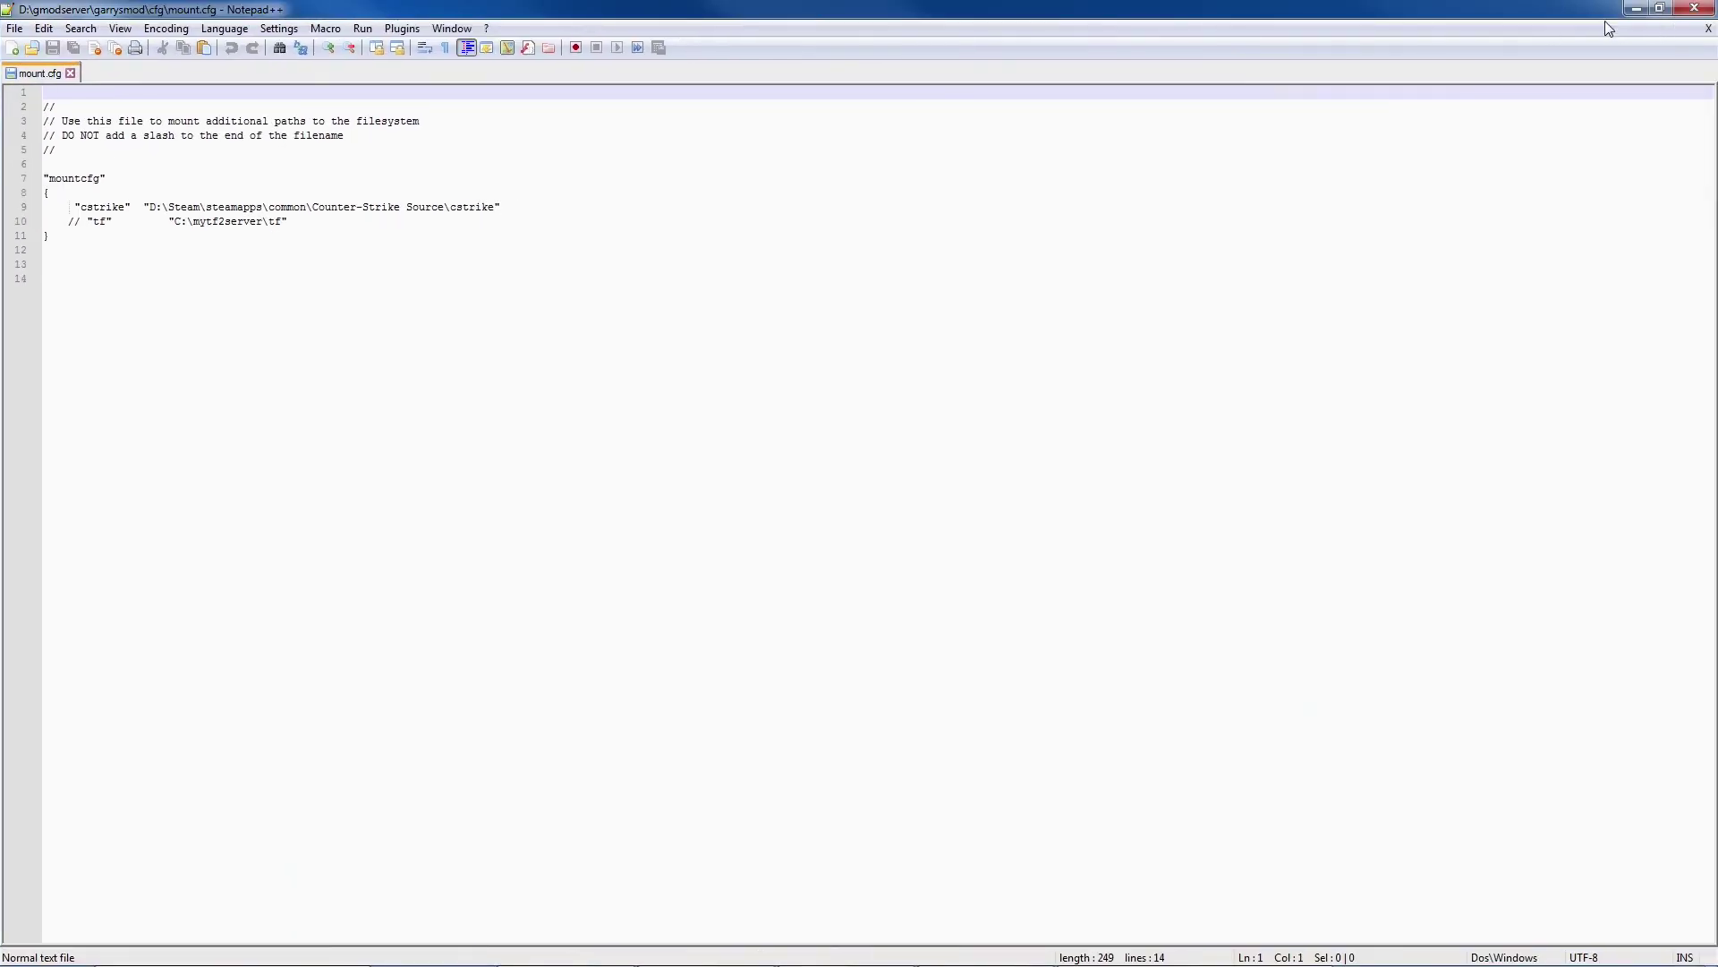
# Try commenting out the cstrike line in mount.cfg with // and remove the comment marks again.
pyautogui.click(70, 208)
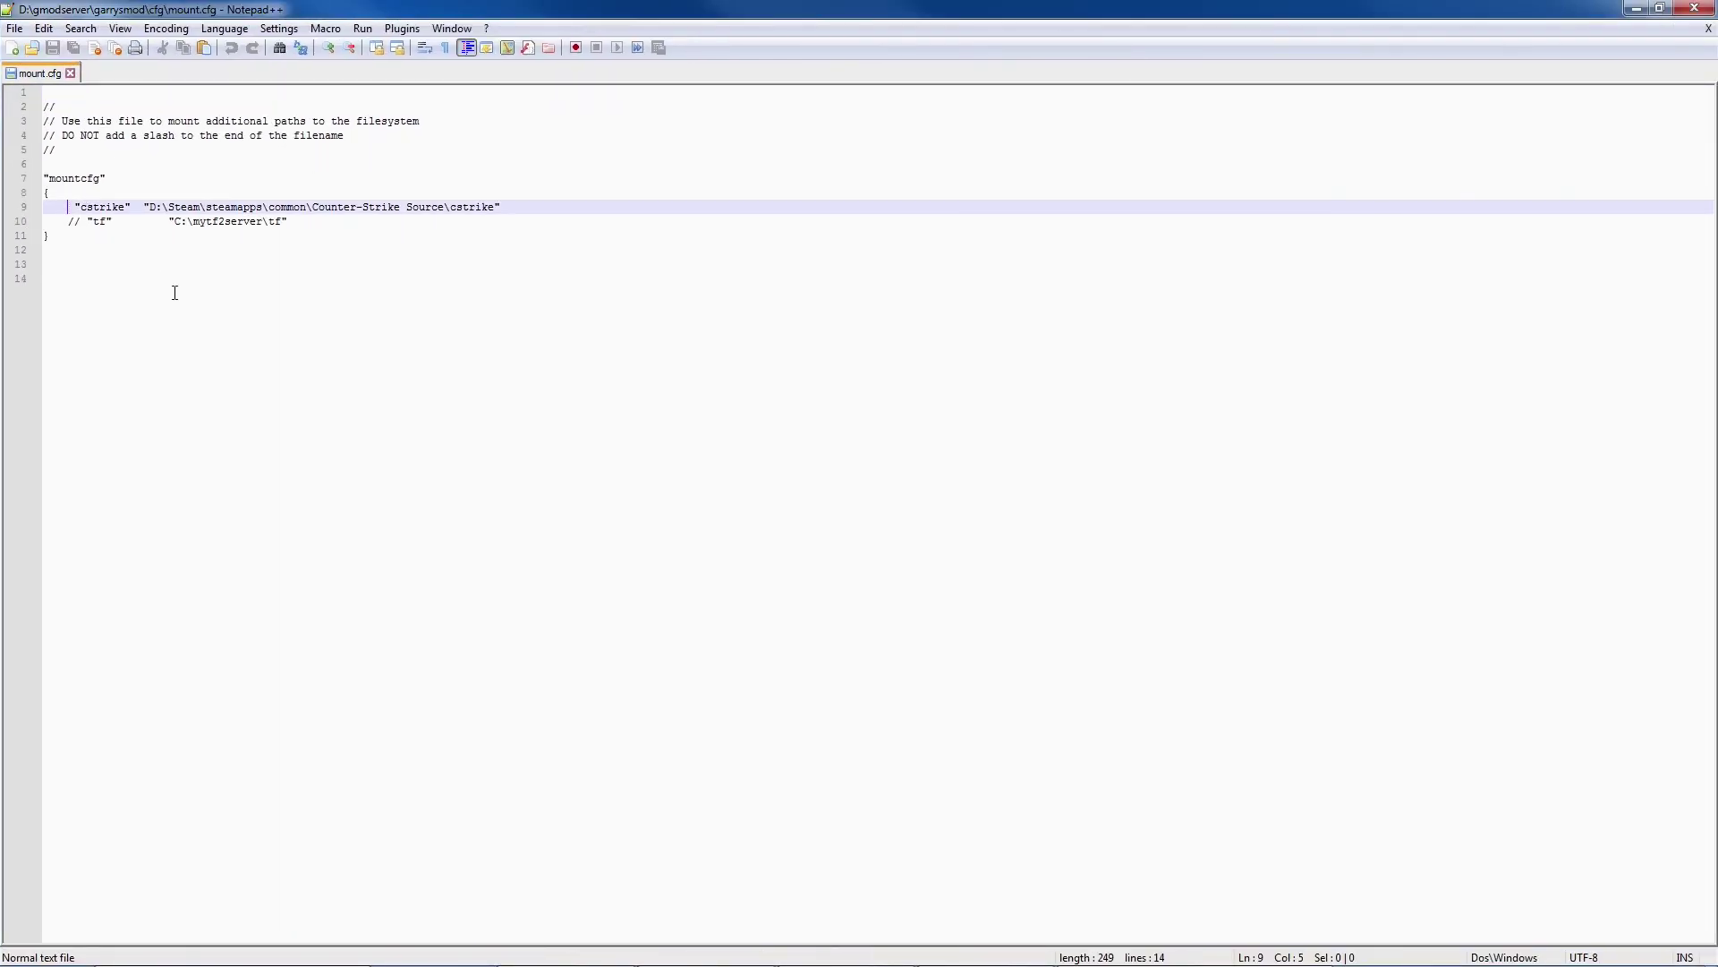
pyautogui.write('//')
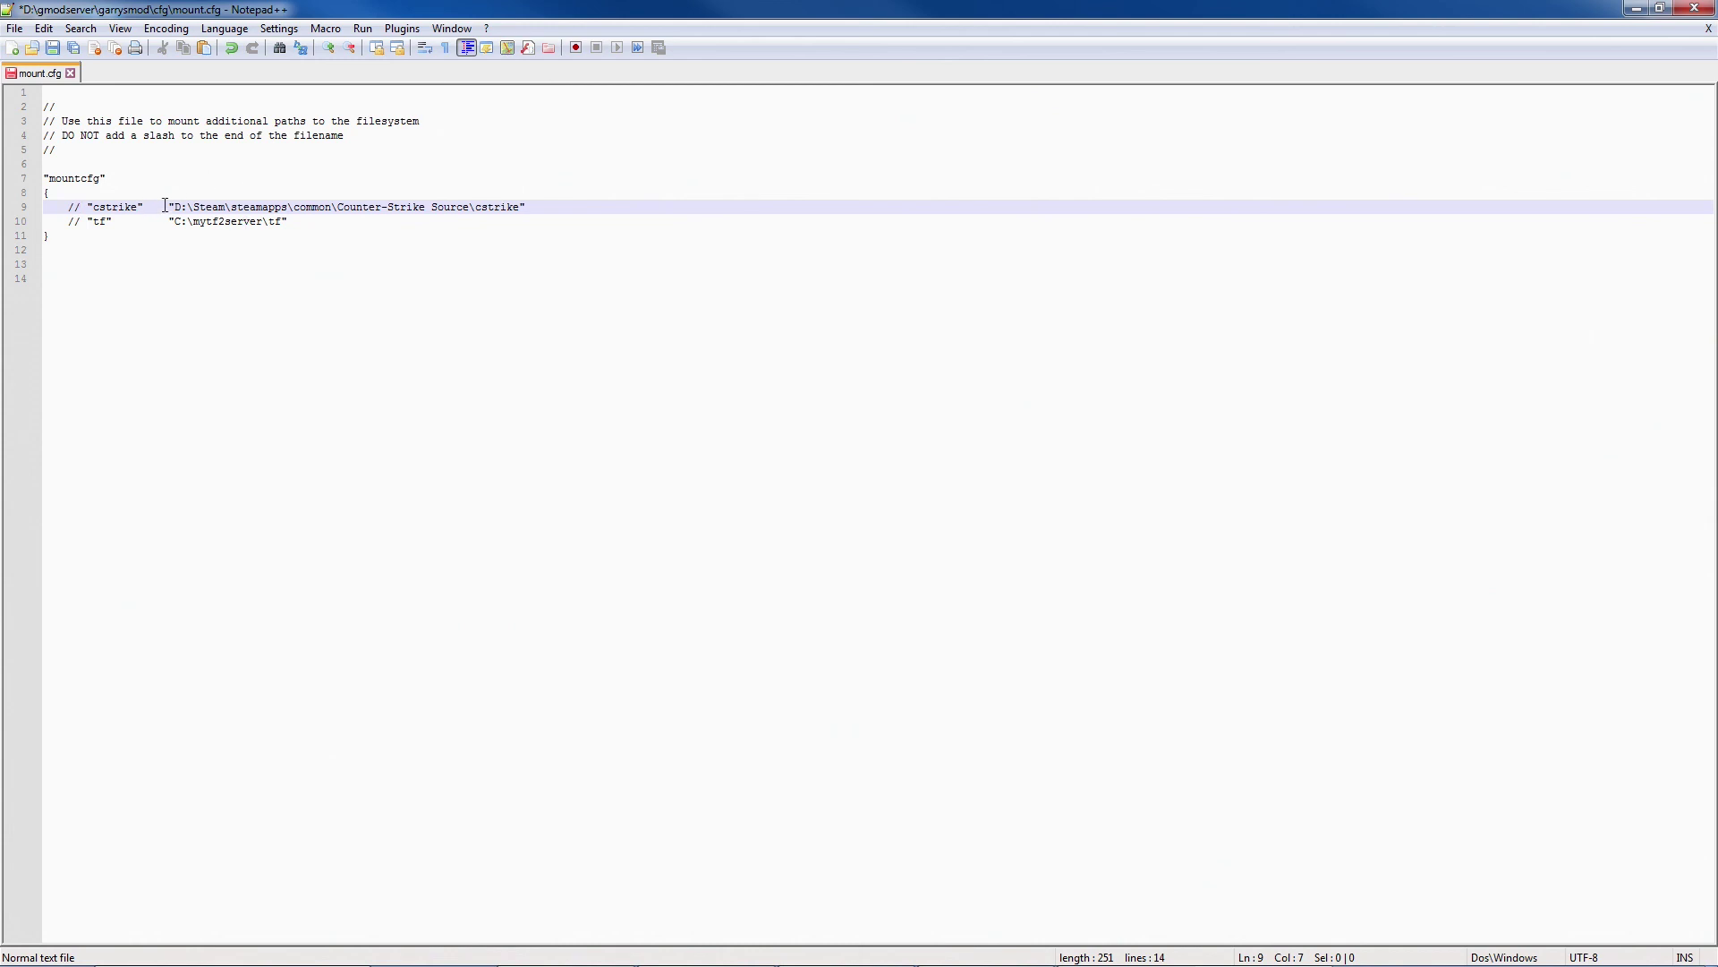
pyautogui.moveTo(166, 207); pyautogui.dragTo(567, 213)
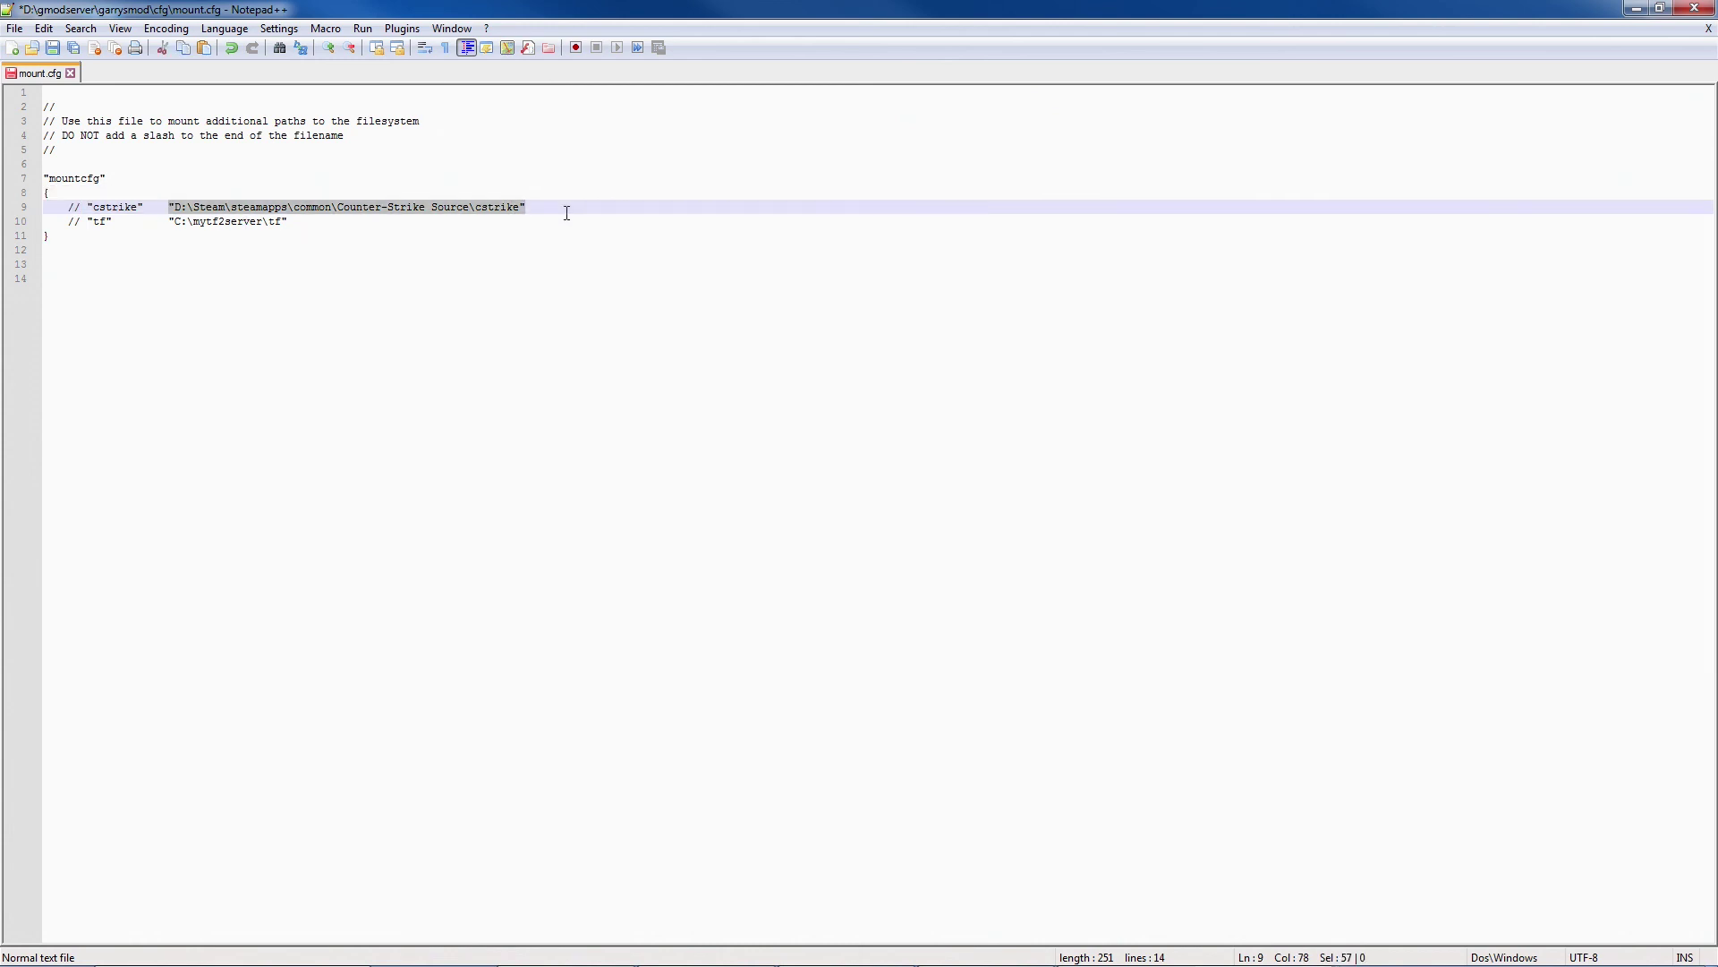
pyautogui.click(84, 205)
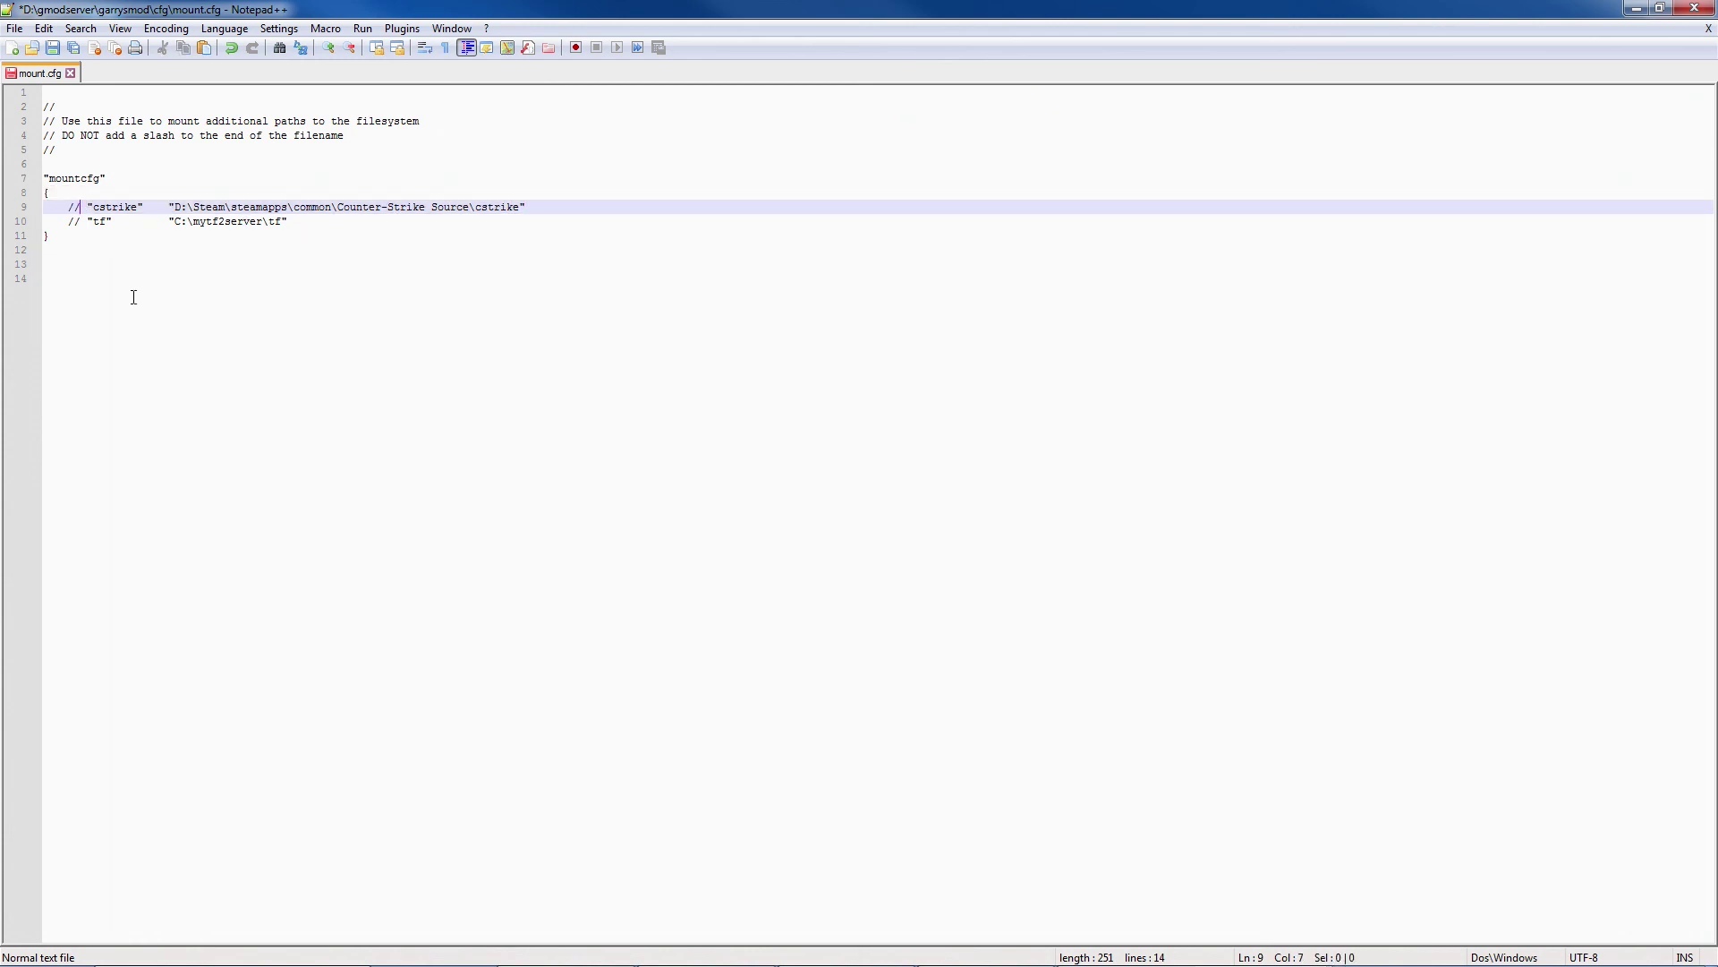
pyautogui.press('BackSpace')
pyautogui.press('BackSpace')
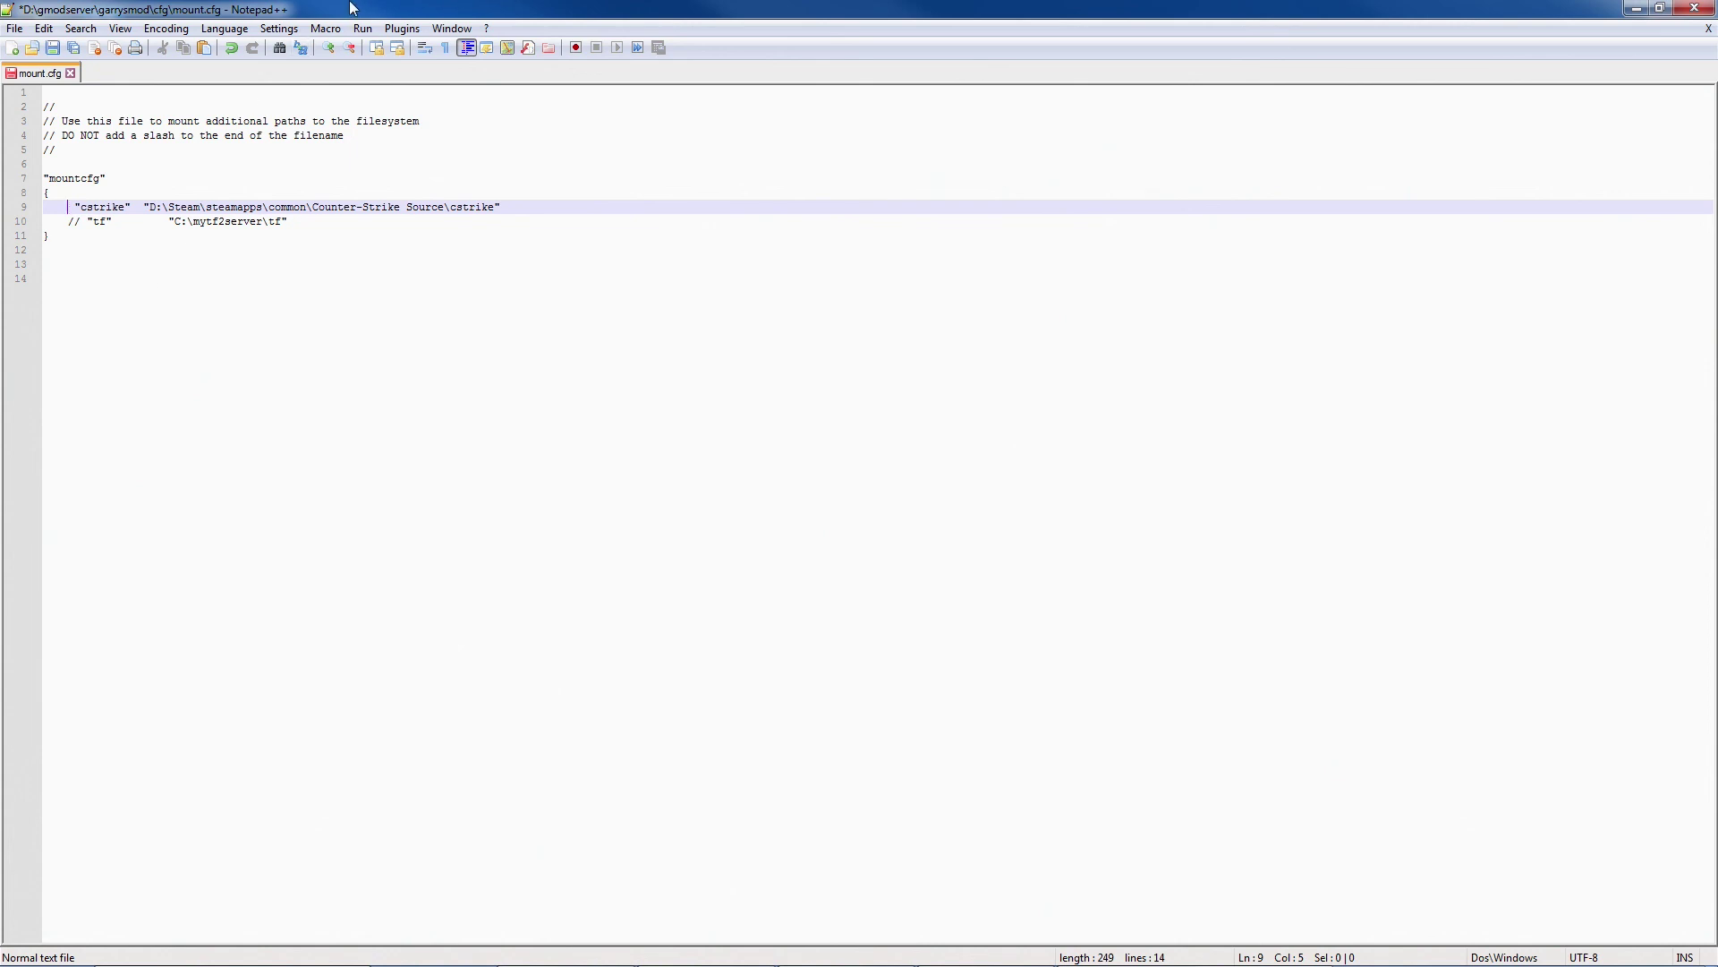
# Open the Counter-Strike Source\cstrike folder under D:\Steam\steamapps\common and show its full path for comparison with mount.cfg.
pyautogui.click(23, 953)
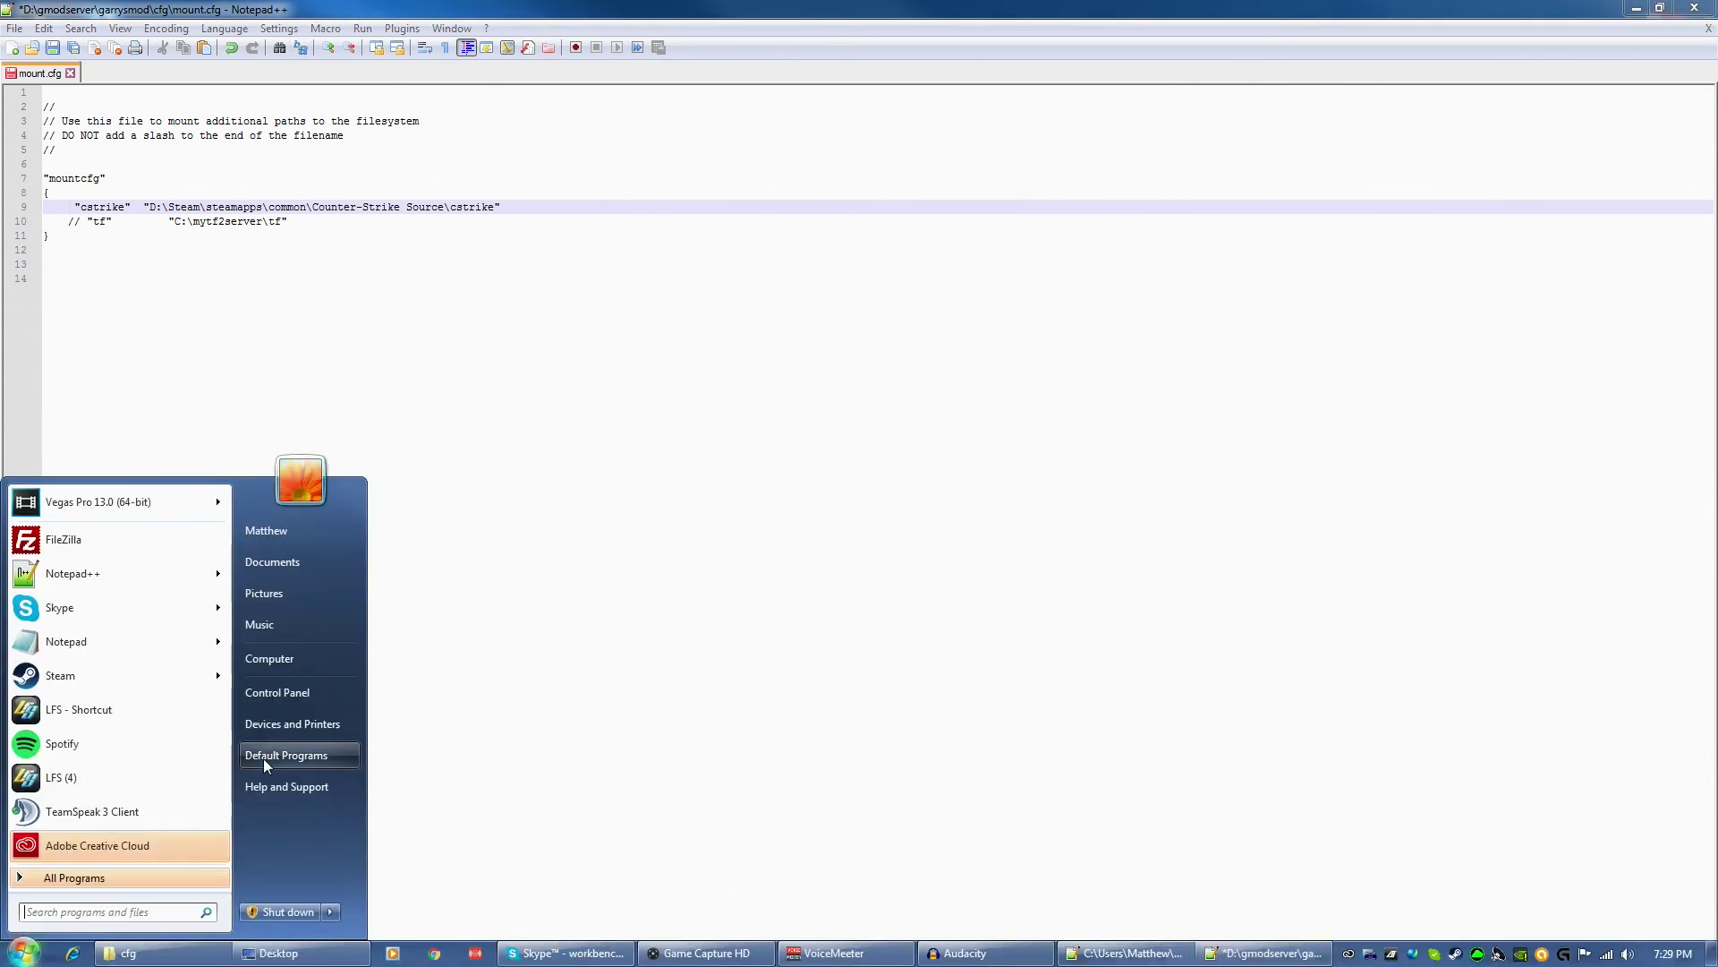
pyautogui.click(1058, 287)
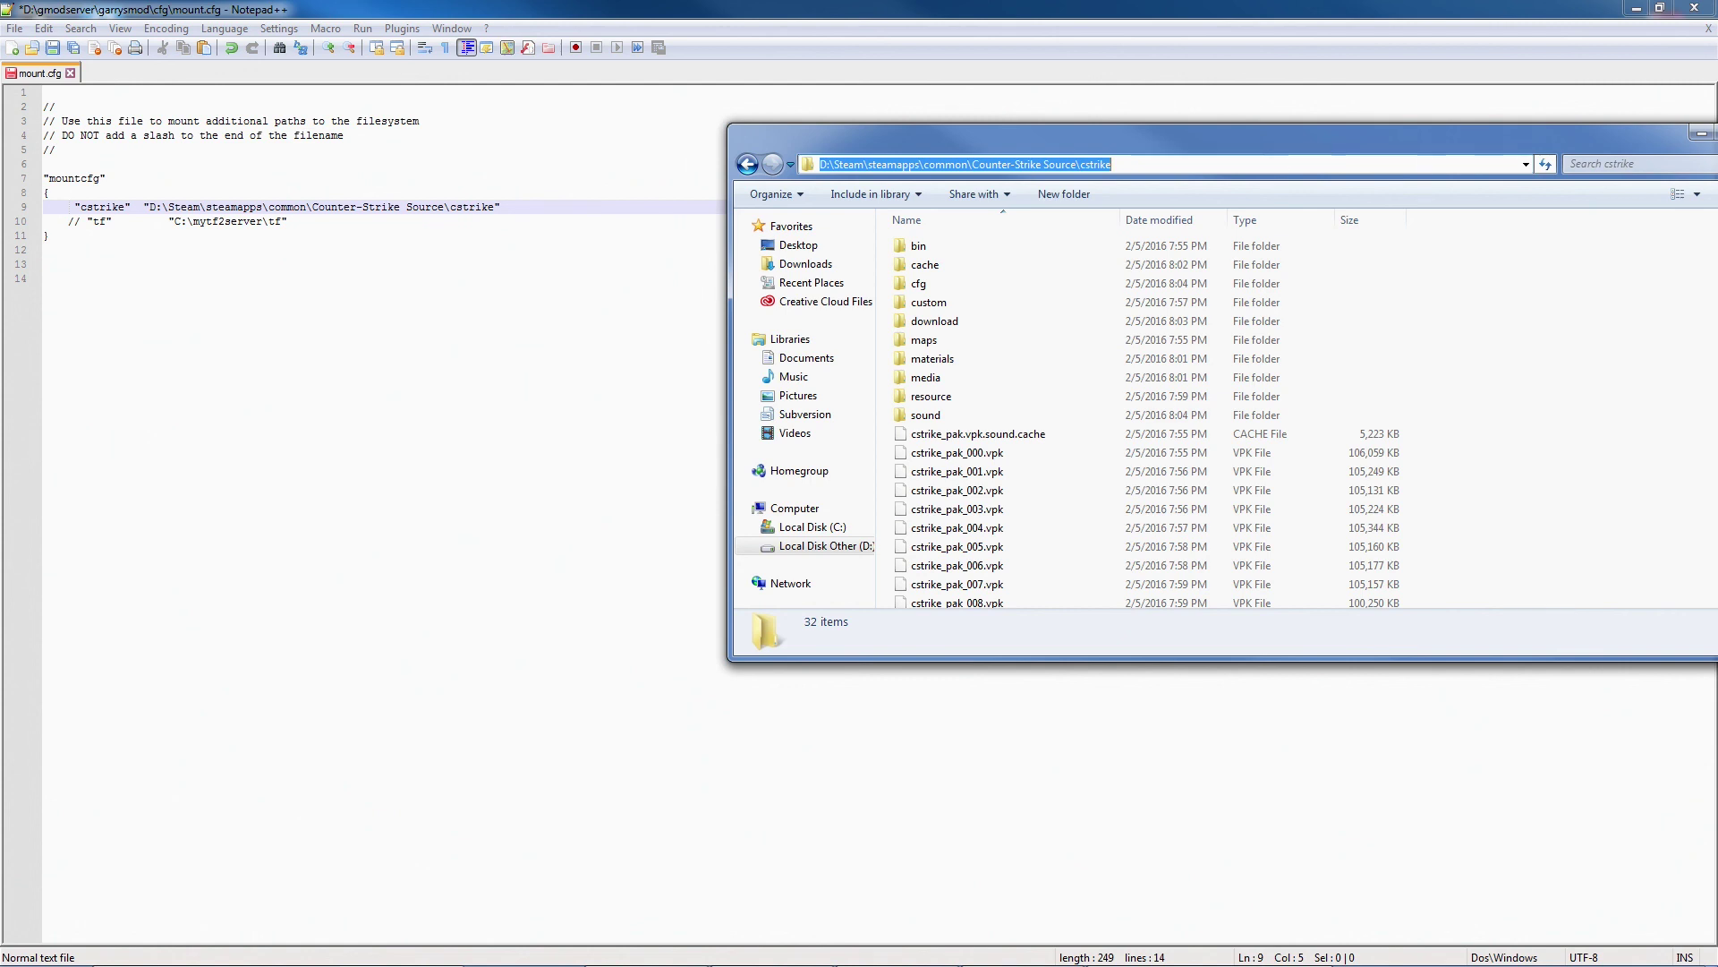
# Close the cstrike folder window, check the quoted cstrike path in mount.cfg, save the file and close the editor.
pyautogui.hotkey('alt', 'F4')
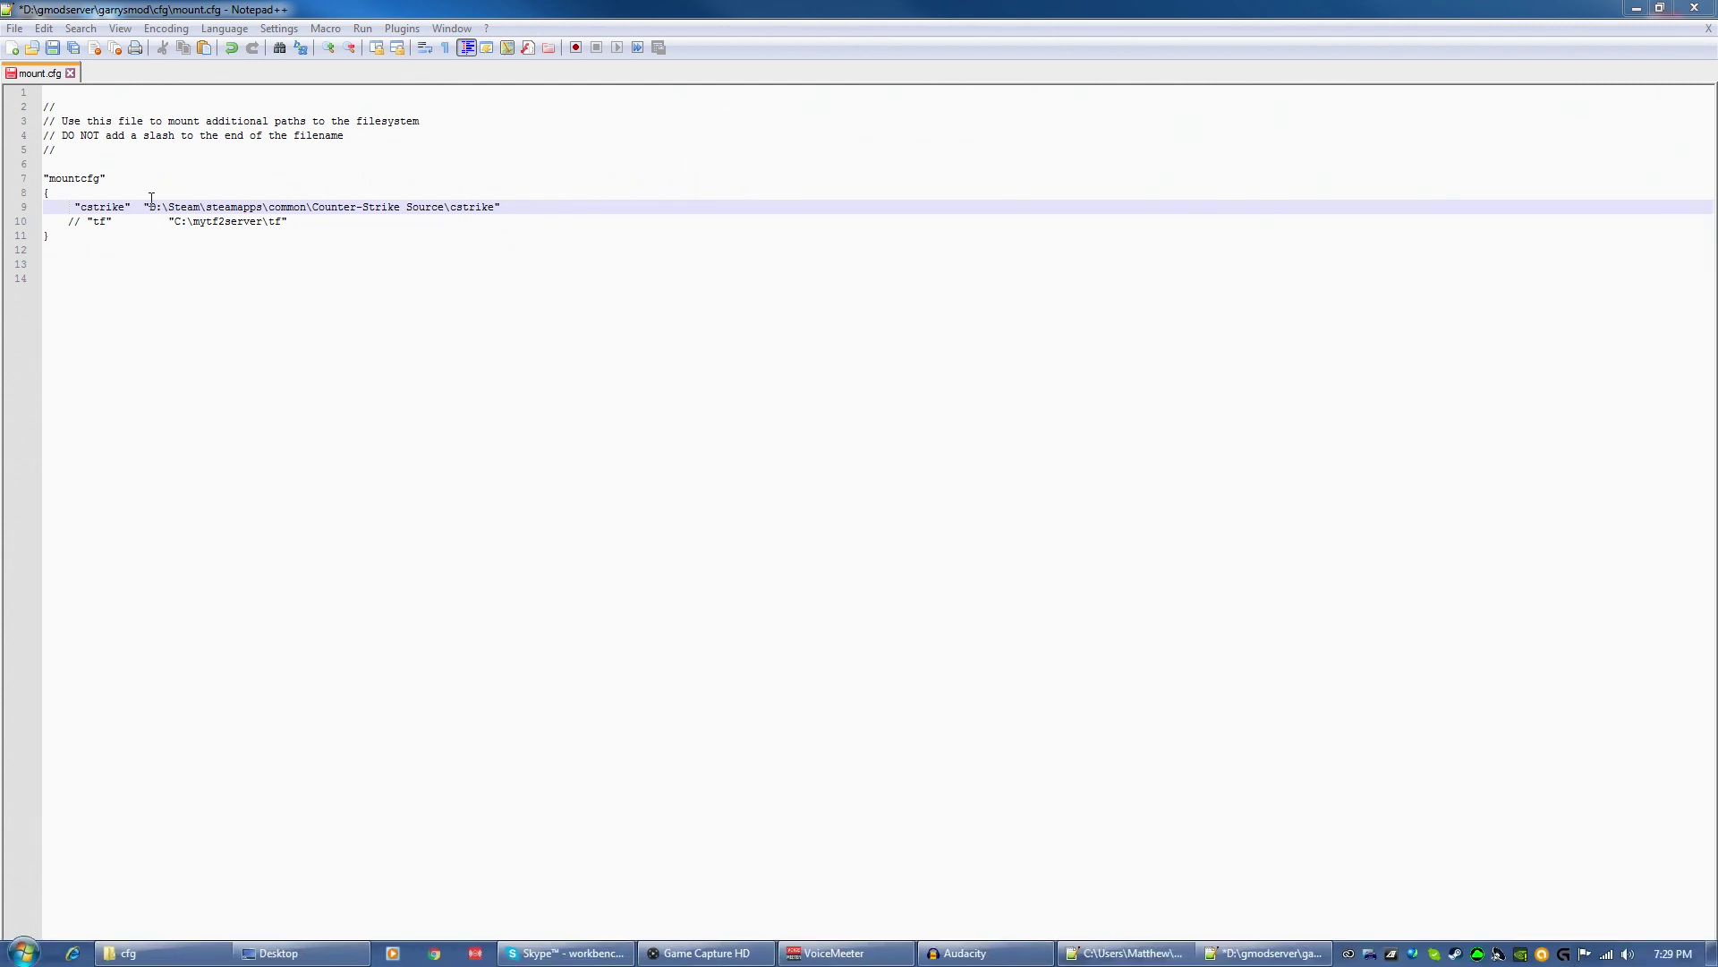
pyautogui.moveTo(152, 199); pyautogui.dragTo(494, 207)
pyautogui.click(494, 207)
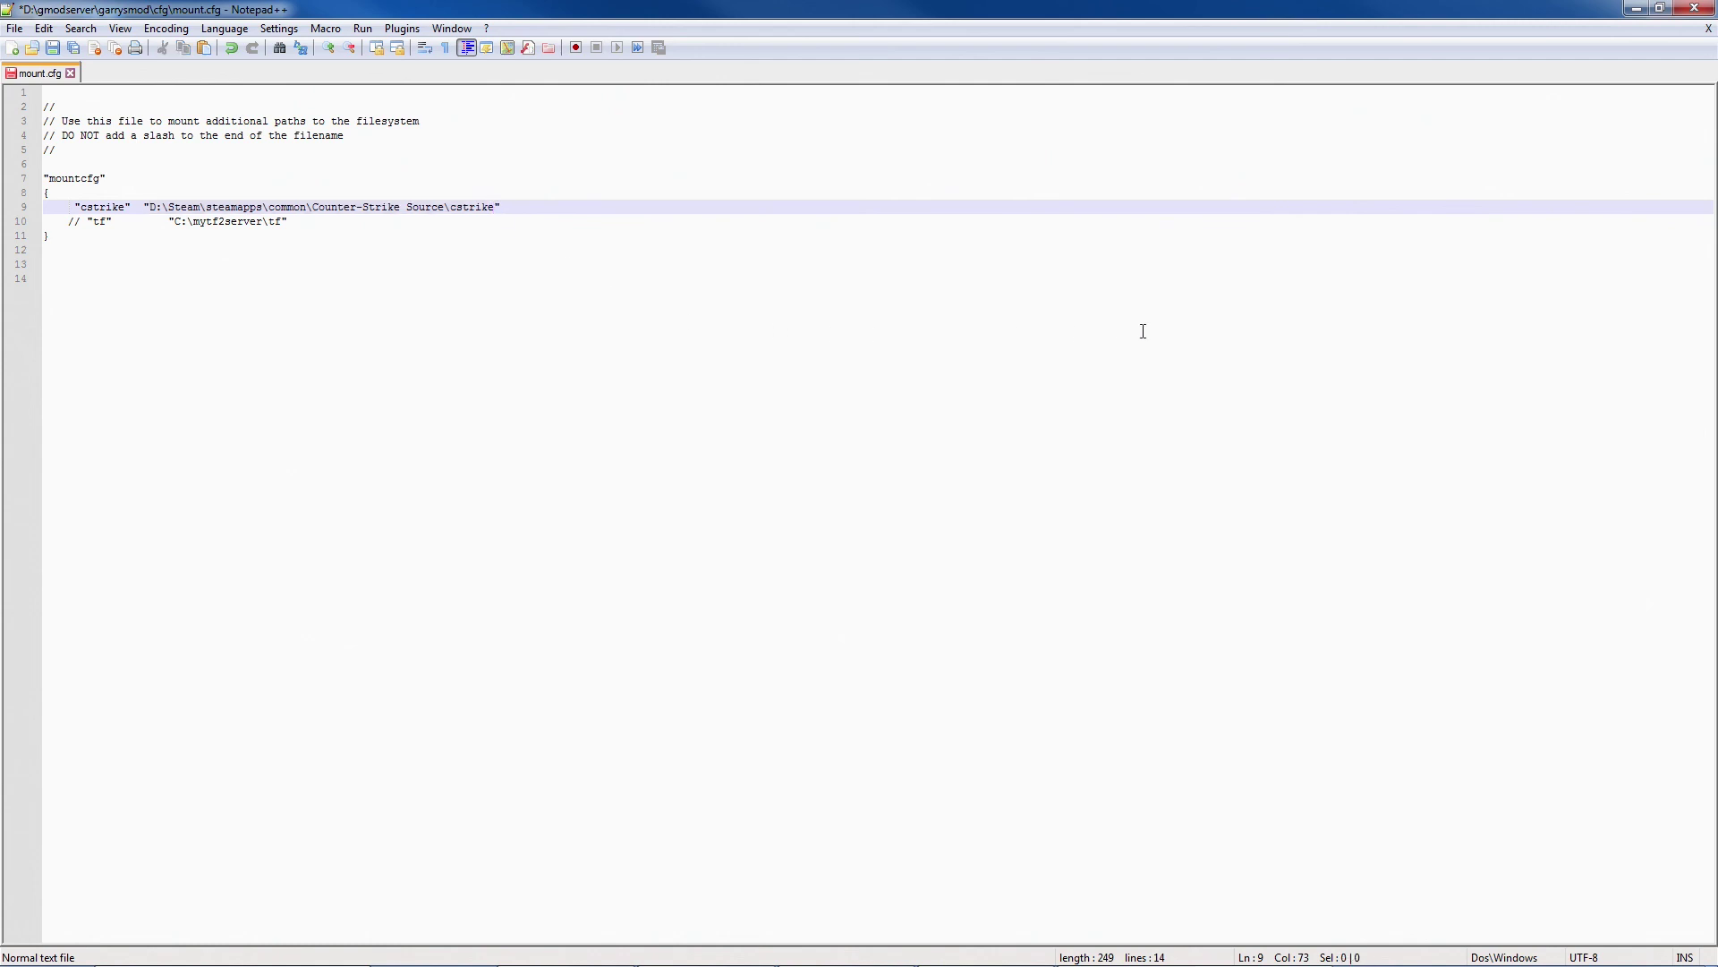
pyautogui.hotkey('ctrl', 's')
pyautogui.click(1694, 8)
# Return to the gmodserver folder, run the launch batch file and look through the server console's startup log.
pyautogui.click(320, 207)
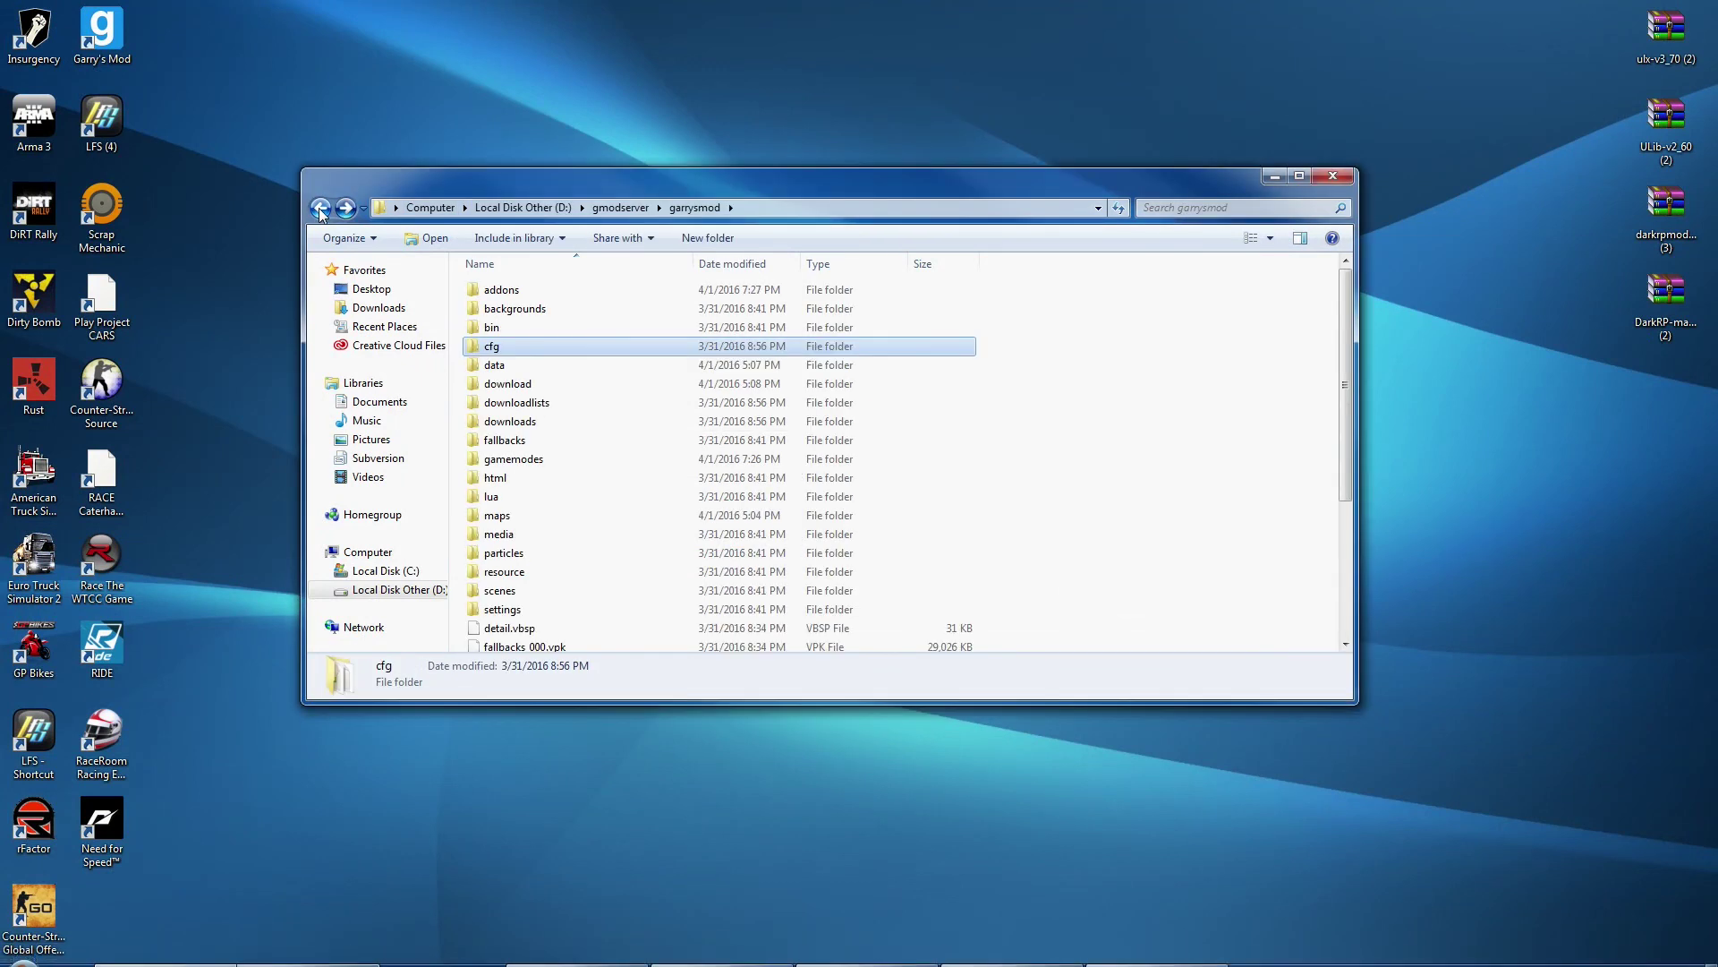
pyautogui.click(319, 208)
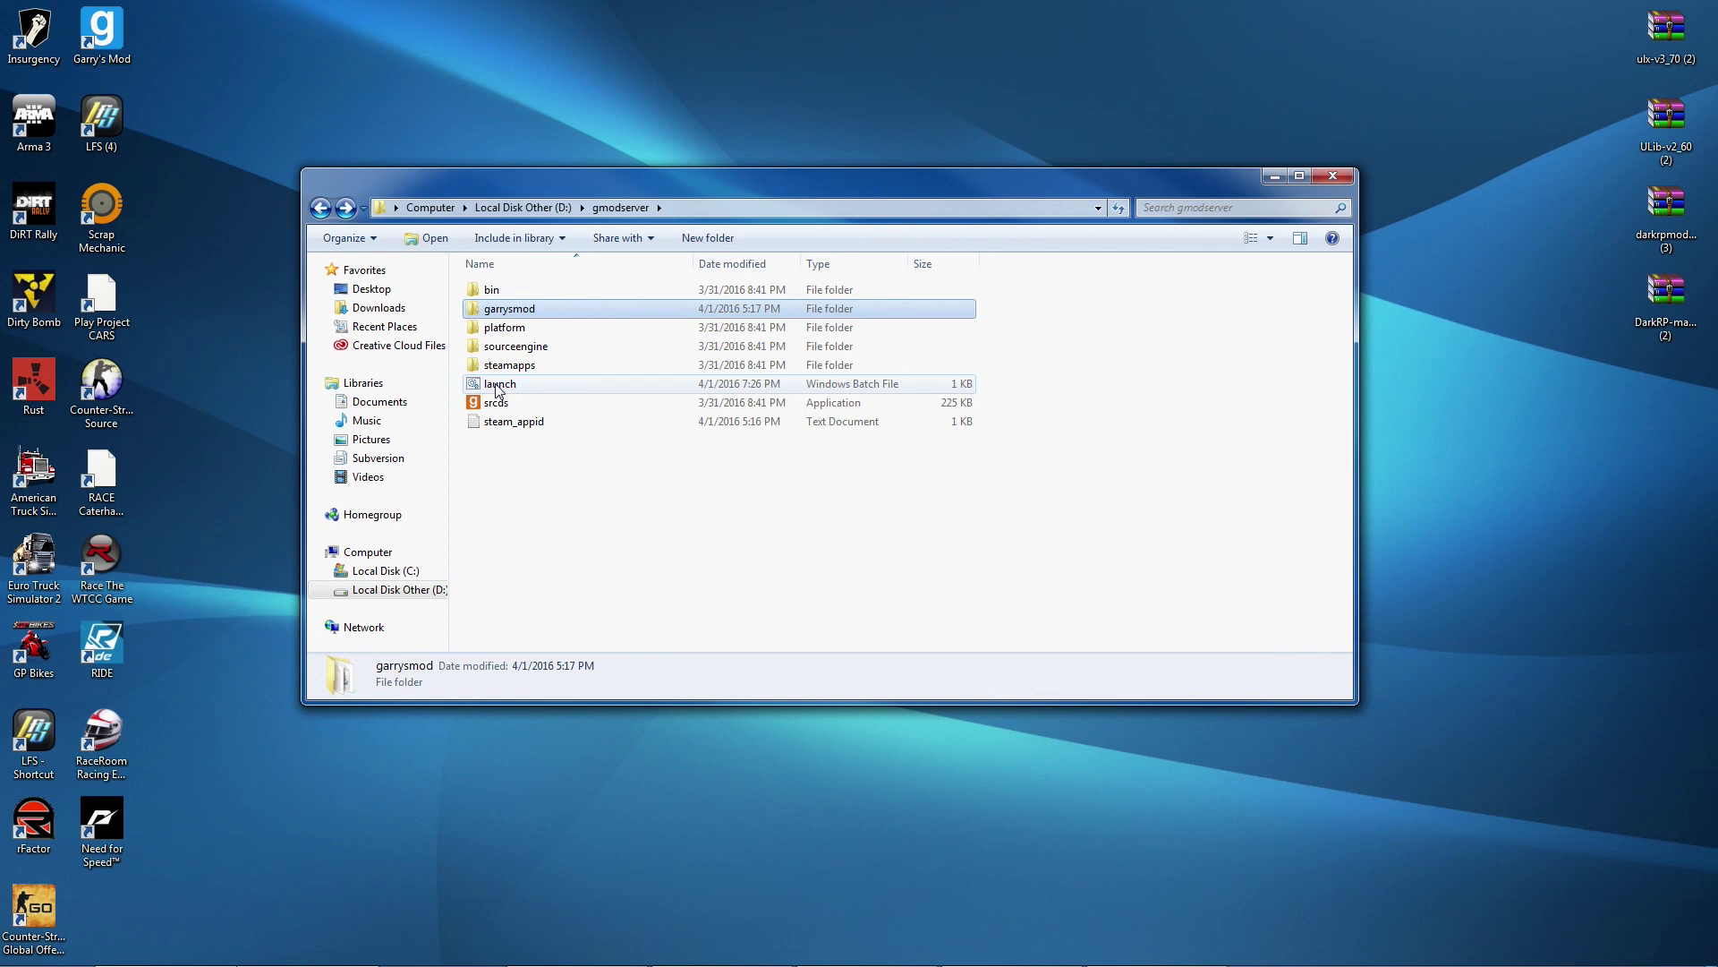
pyautogui.click(634, 501)
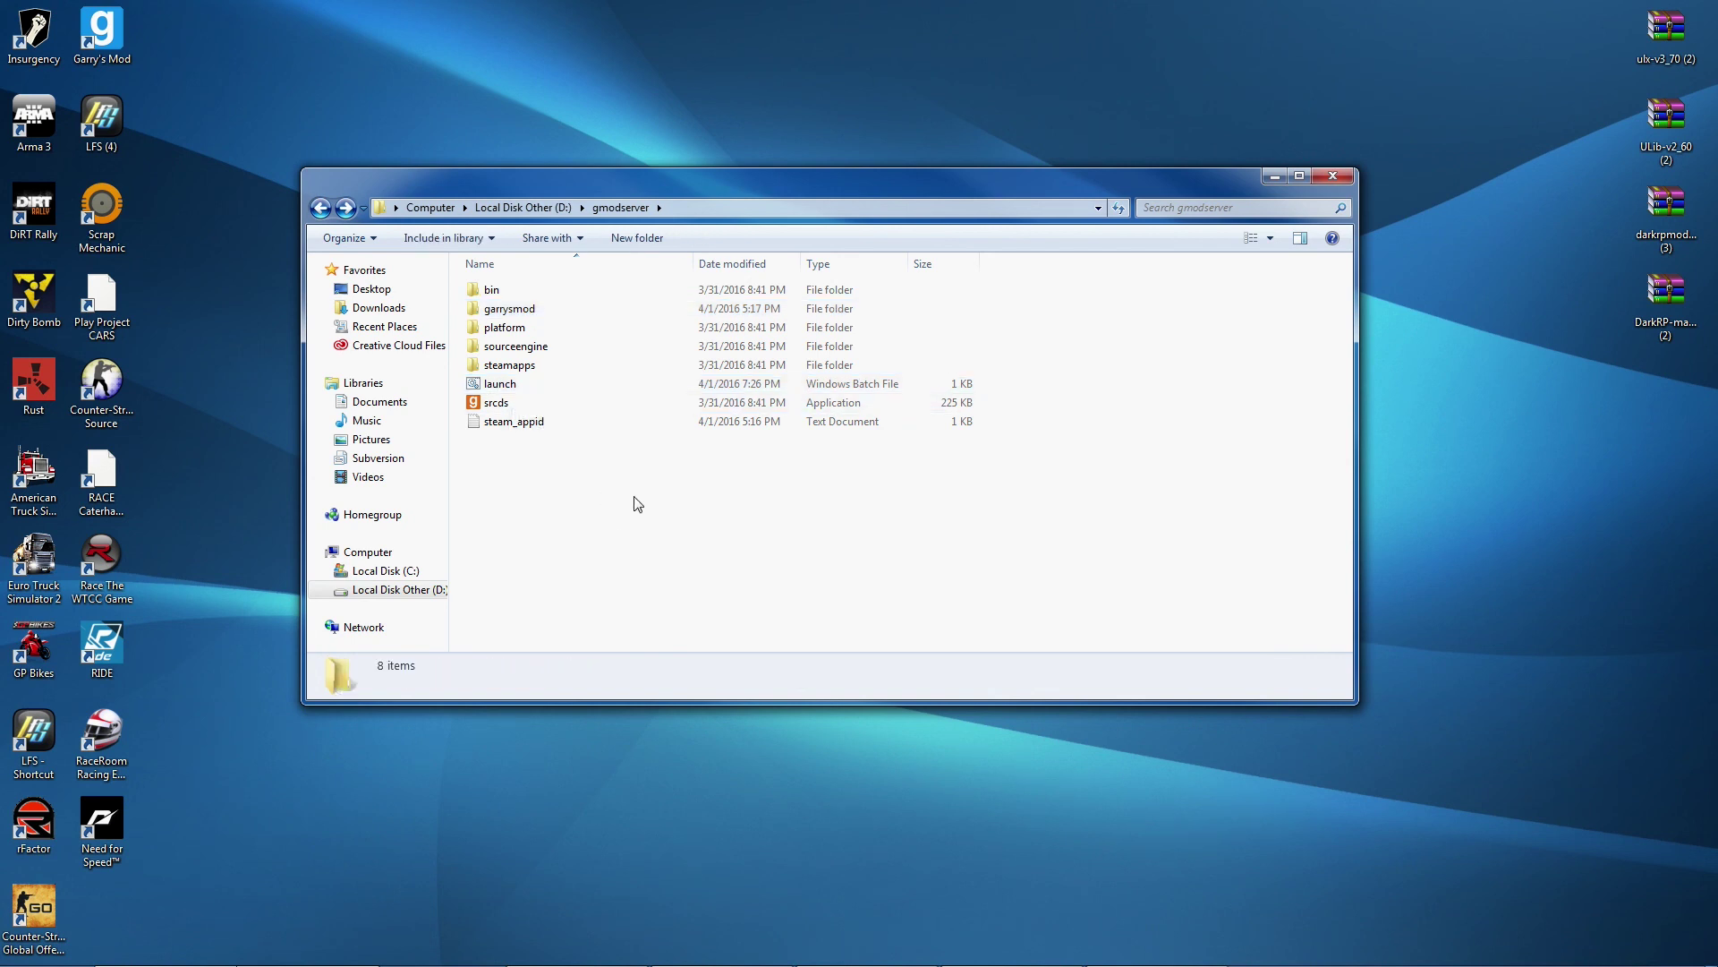
pyautogui.doubleClick(526, 385)
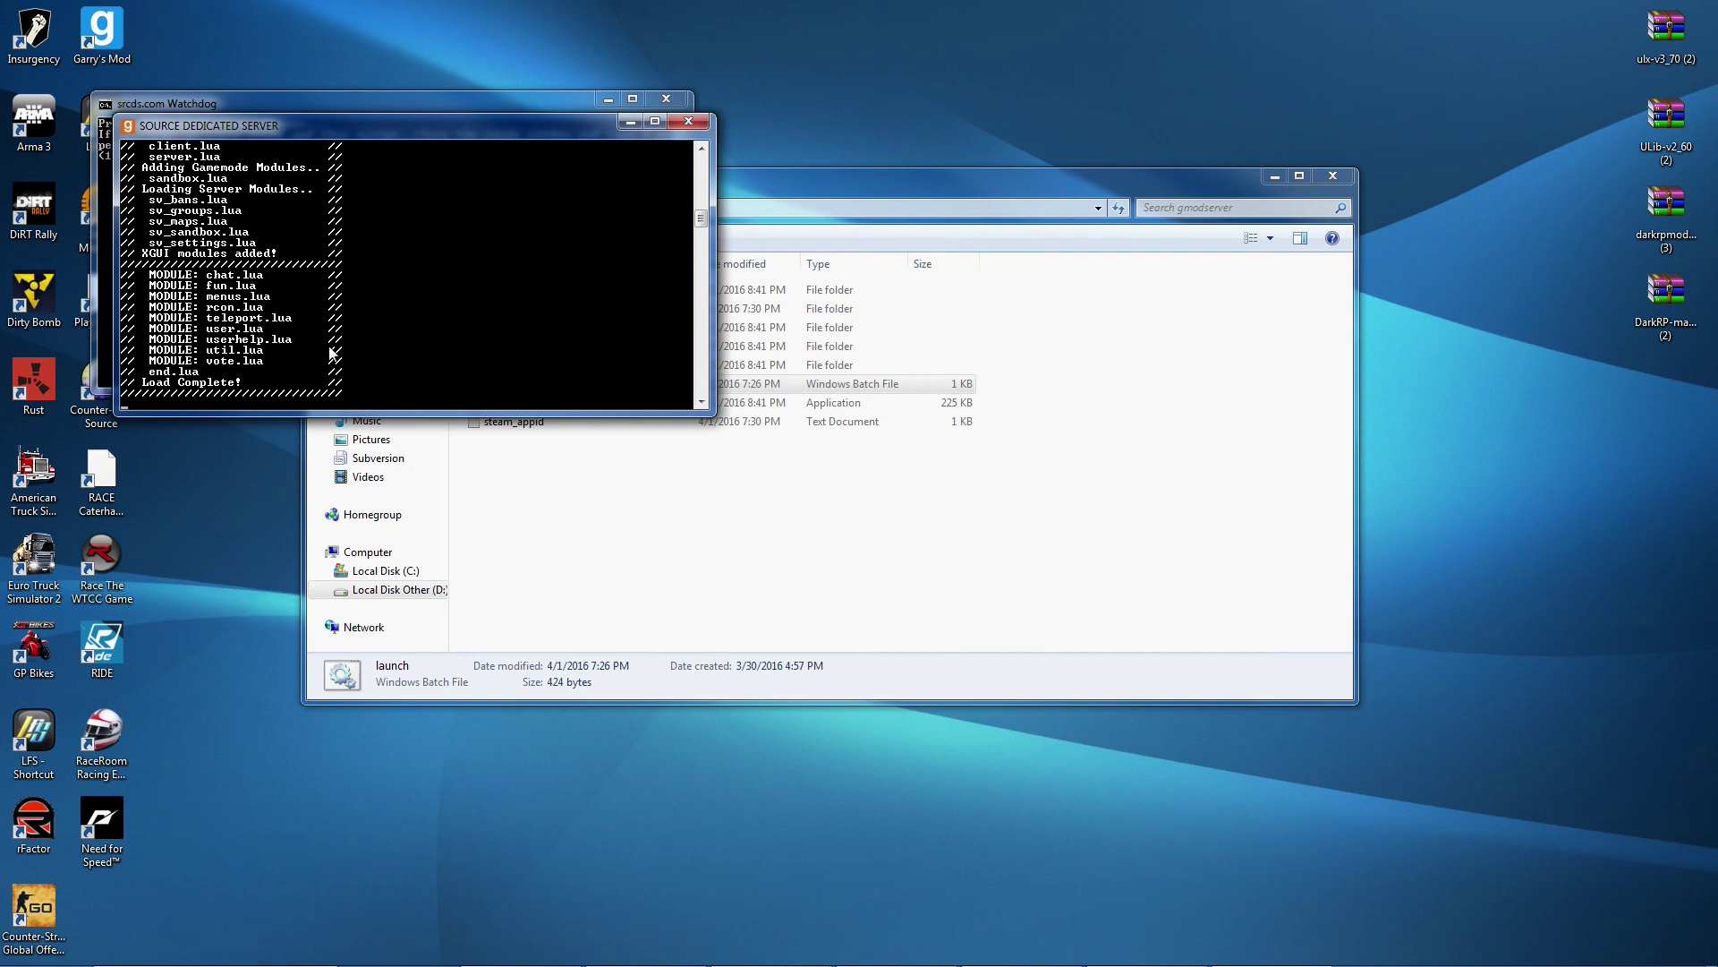
pyautogui.moveTo(701, 219); pyautogui.dragTo(701, 150)
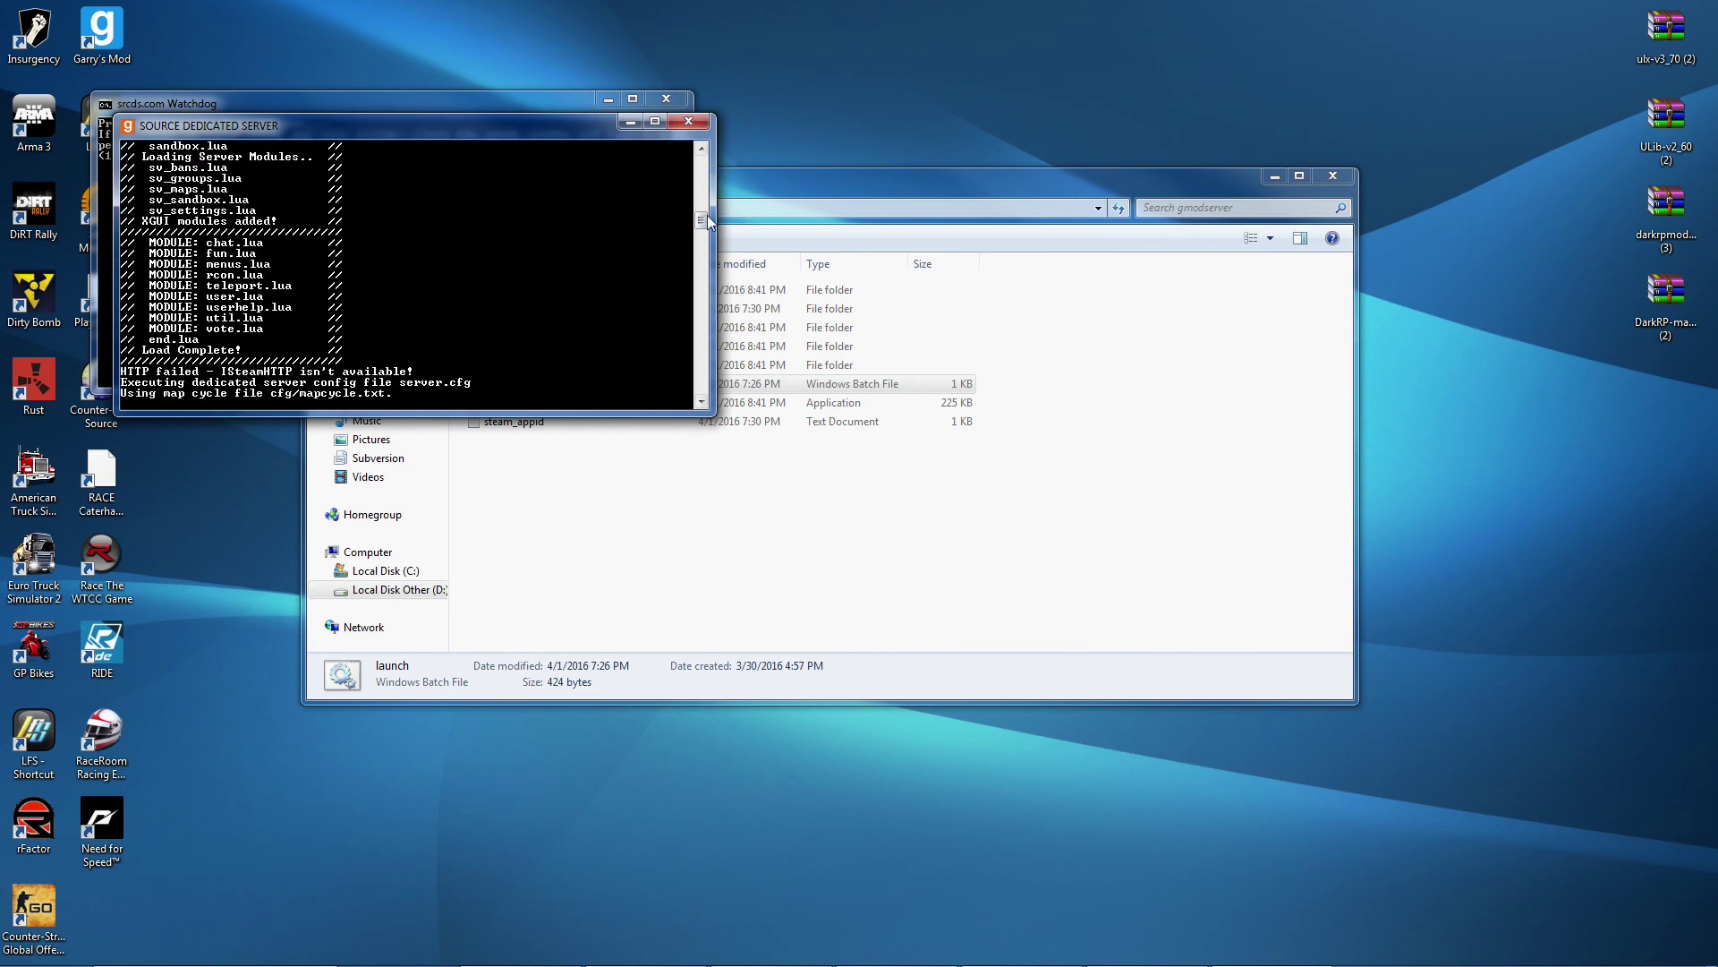
pyautogui.moveTo(703, 218); pyautogui.dragTo(702, 164)
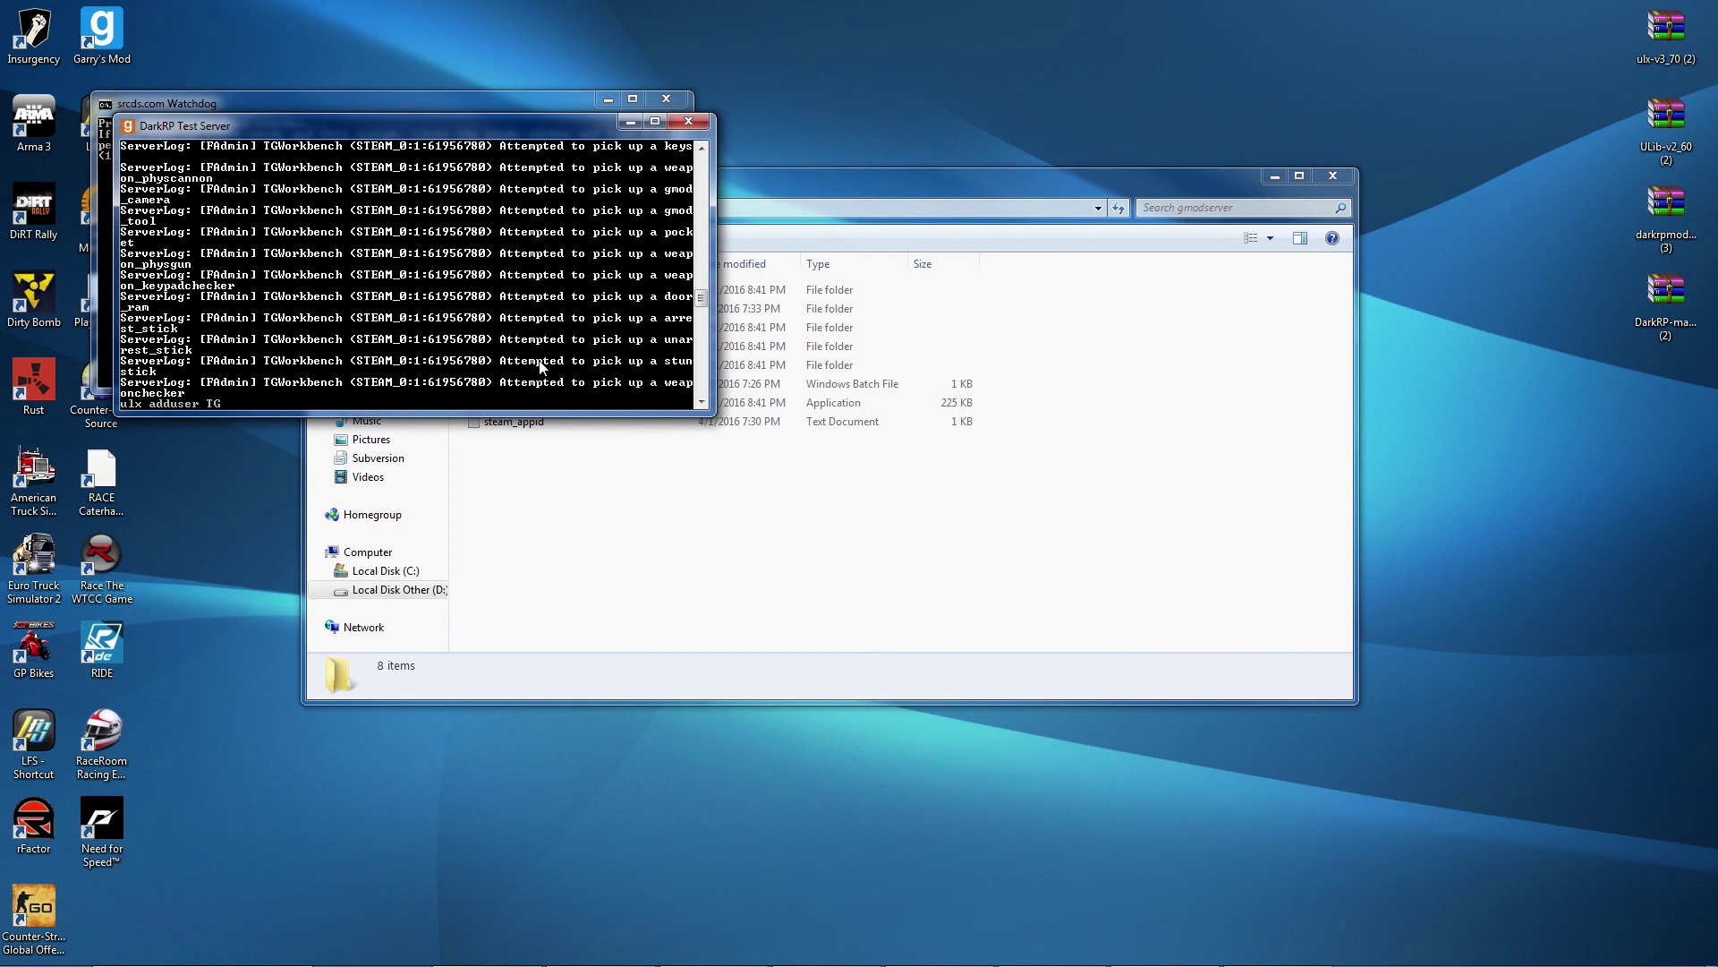
# Add the player to the superadmin group from the server console with the ulx adduser command.
pyautogui.write('wo')
pyautogui.write('su')
pyautogui.write('peradmin')
pyautogui.press('Return')
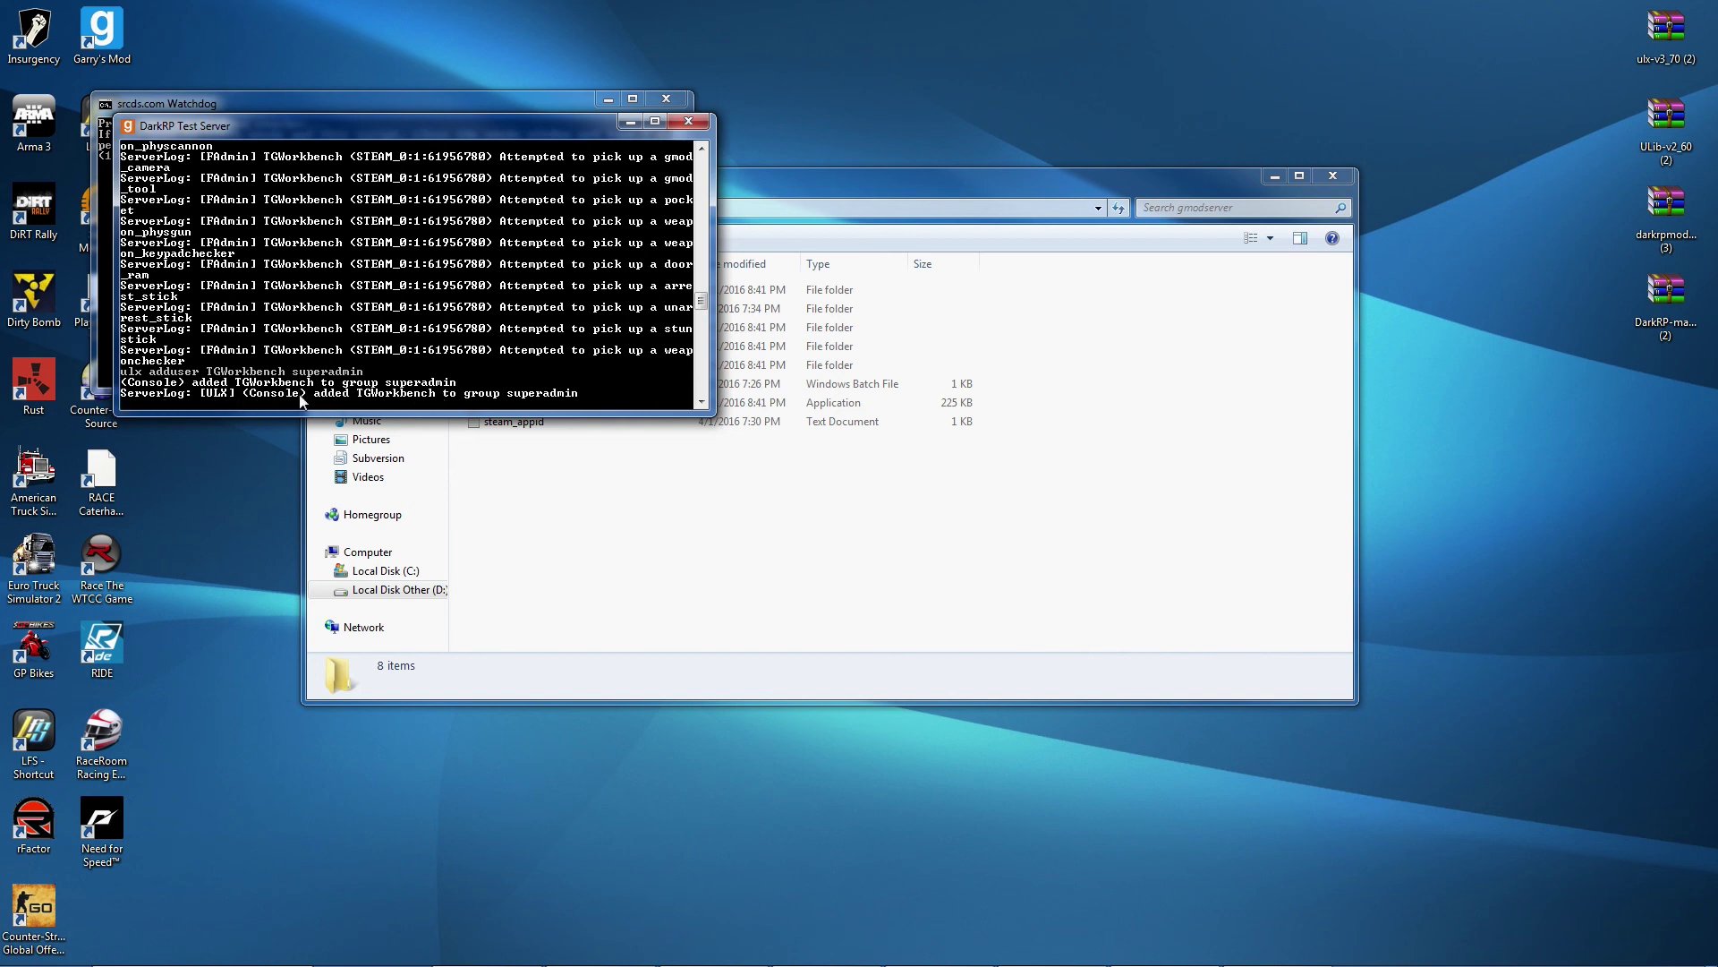
# Switch to Garry's Mod and check the in-game chat for the superadmin group message.
pyautogui.click(985, 588)
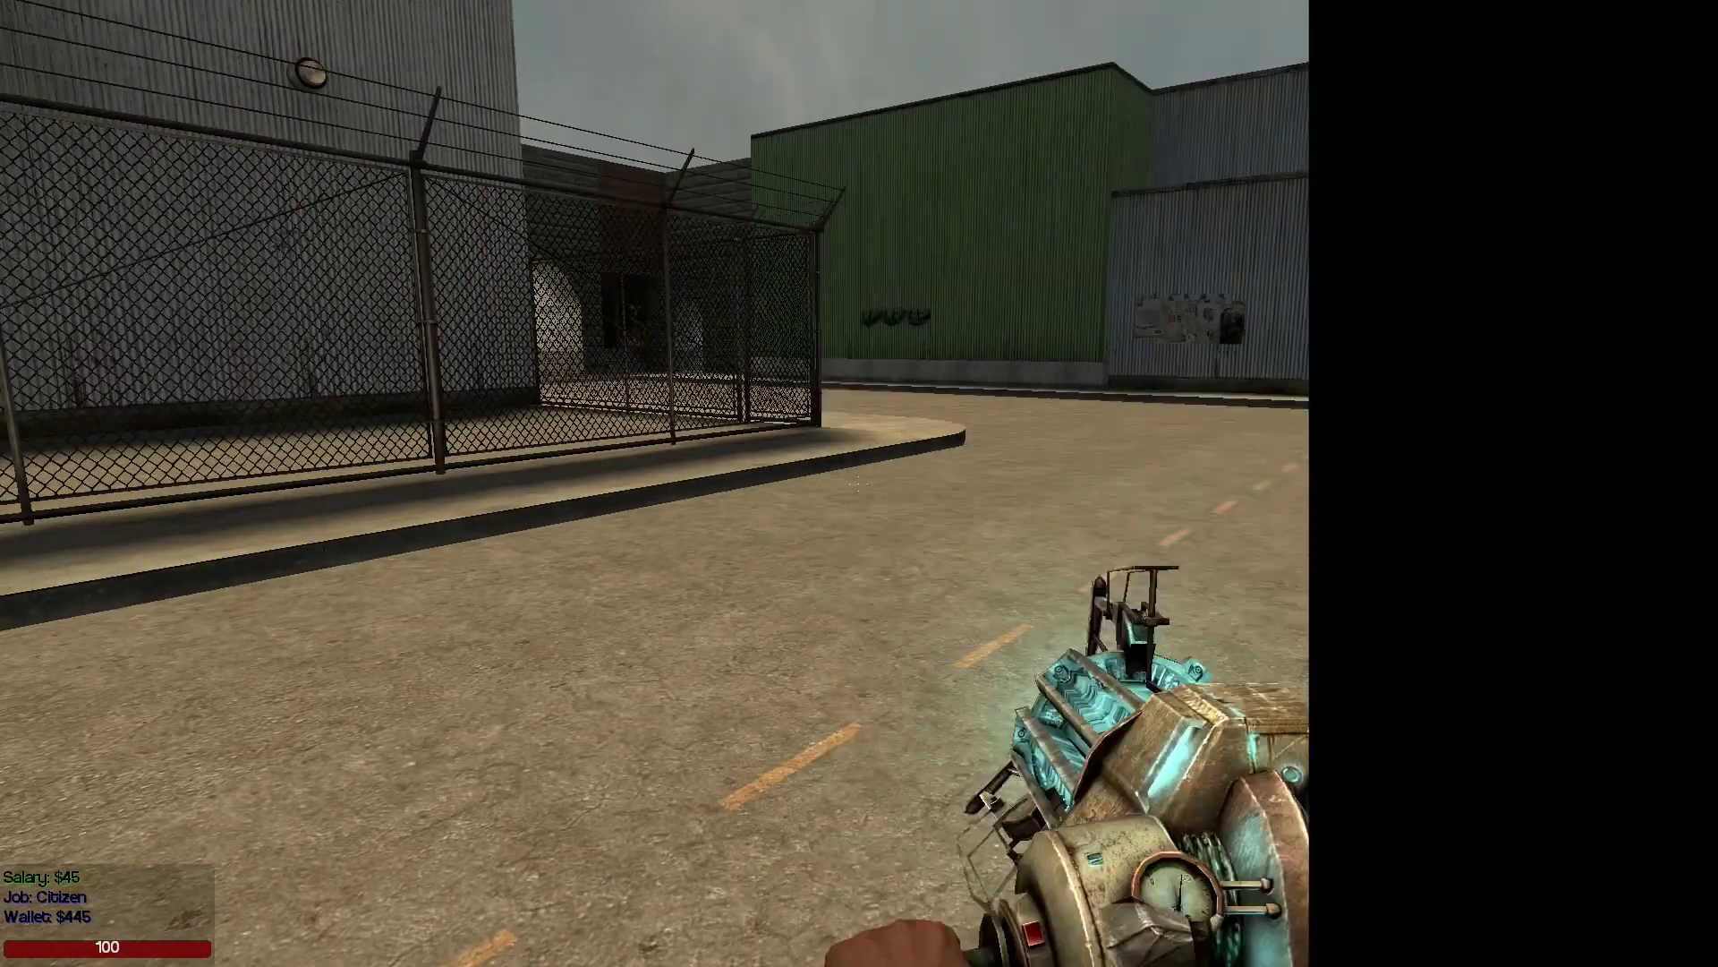
pyautogui.press('y')
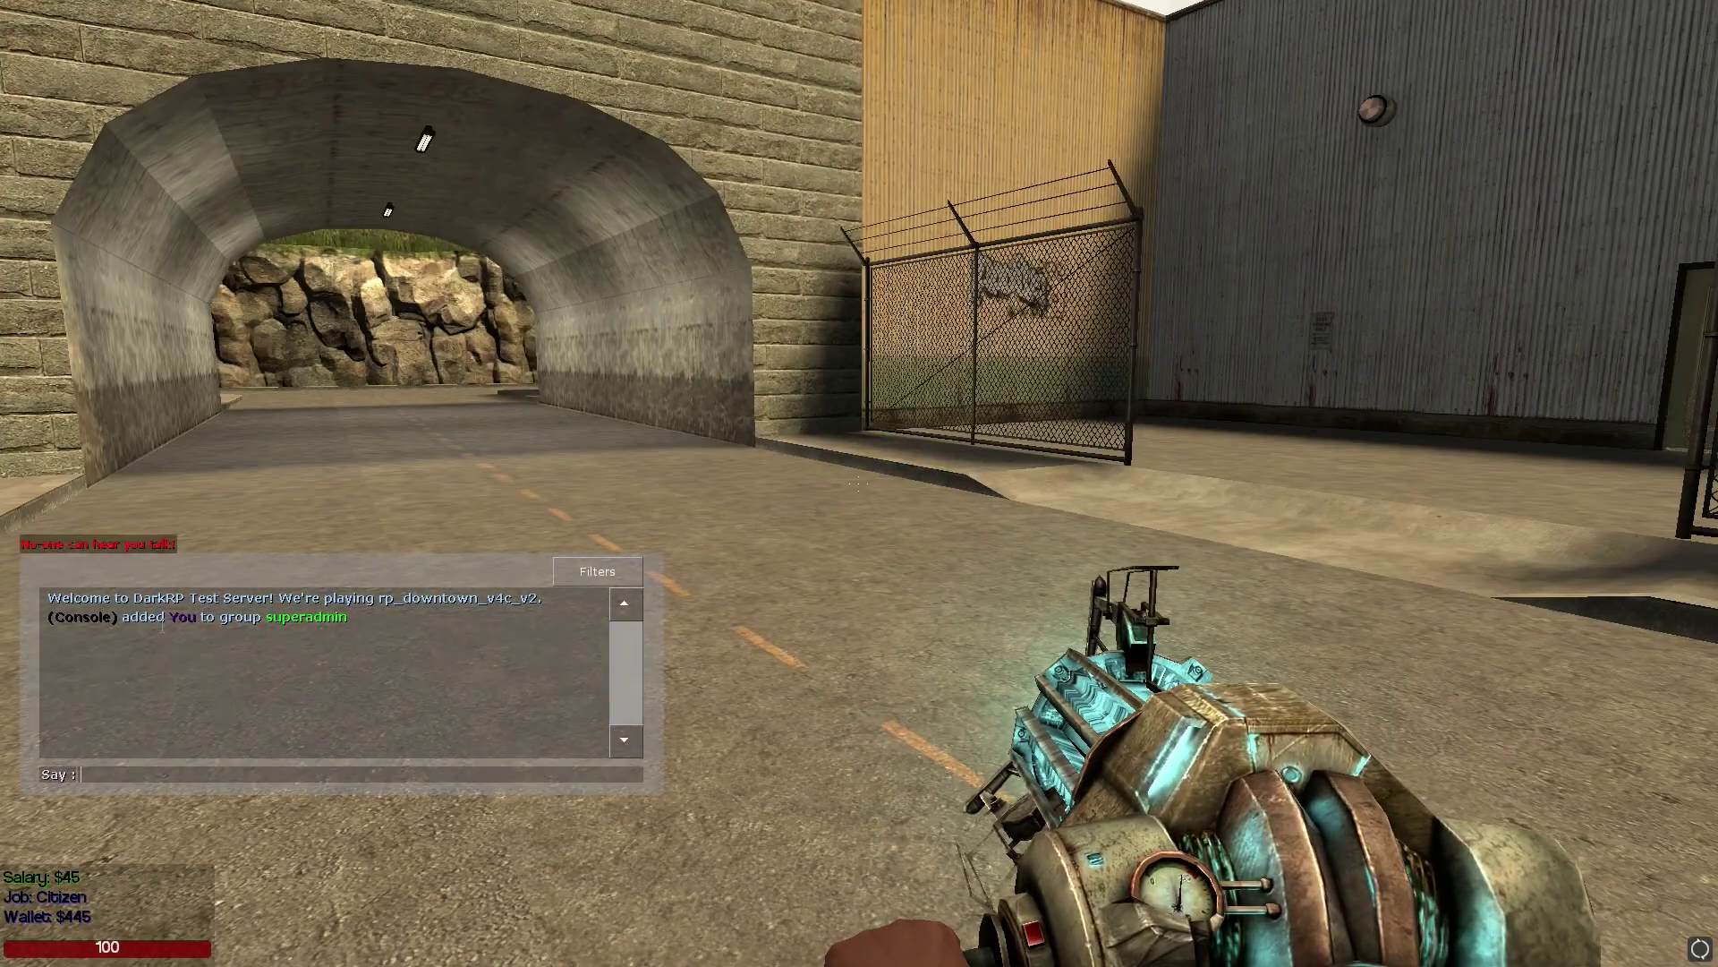
pyautogui.moveTo(47, 616); pyautogui.dragTo(347, 617)
pyautogui.click(285, 774)
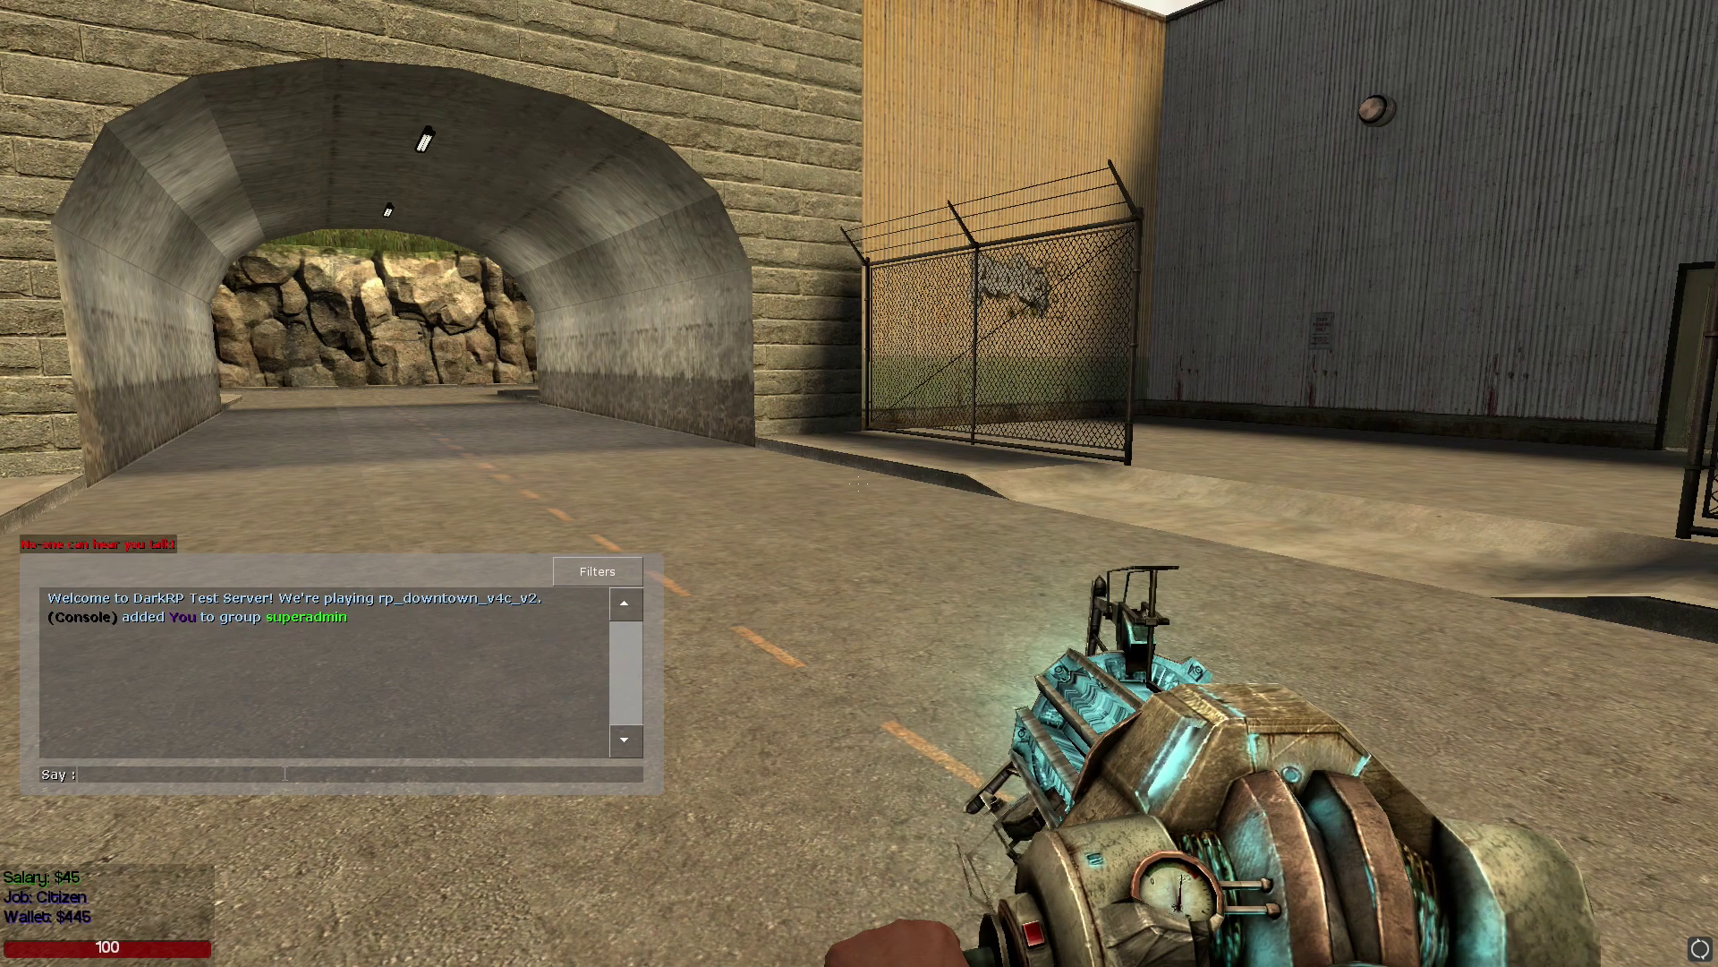
pyautogui.press('Escape')
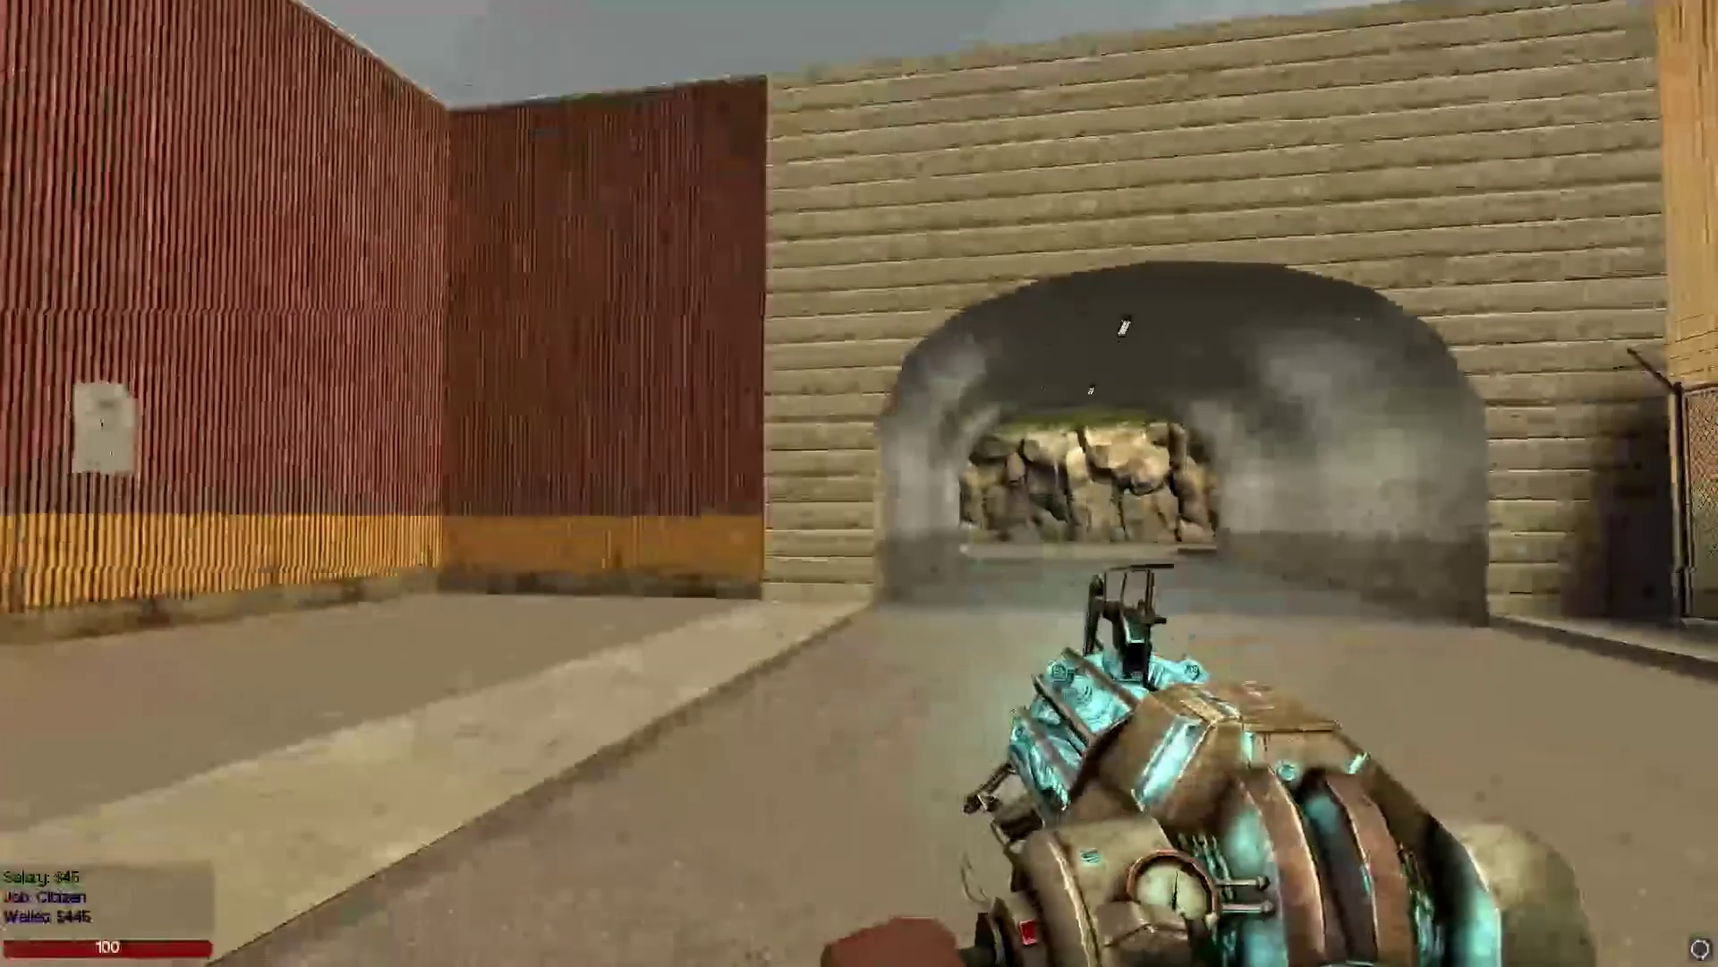
# Bind G to the ULX menu in the game console with bind "g" "xgui", and test it by opening and closing the menu.
pyautogui.press('`')
pyautogui.press('`')
pyautogui.press('`')
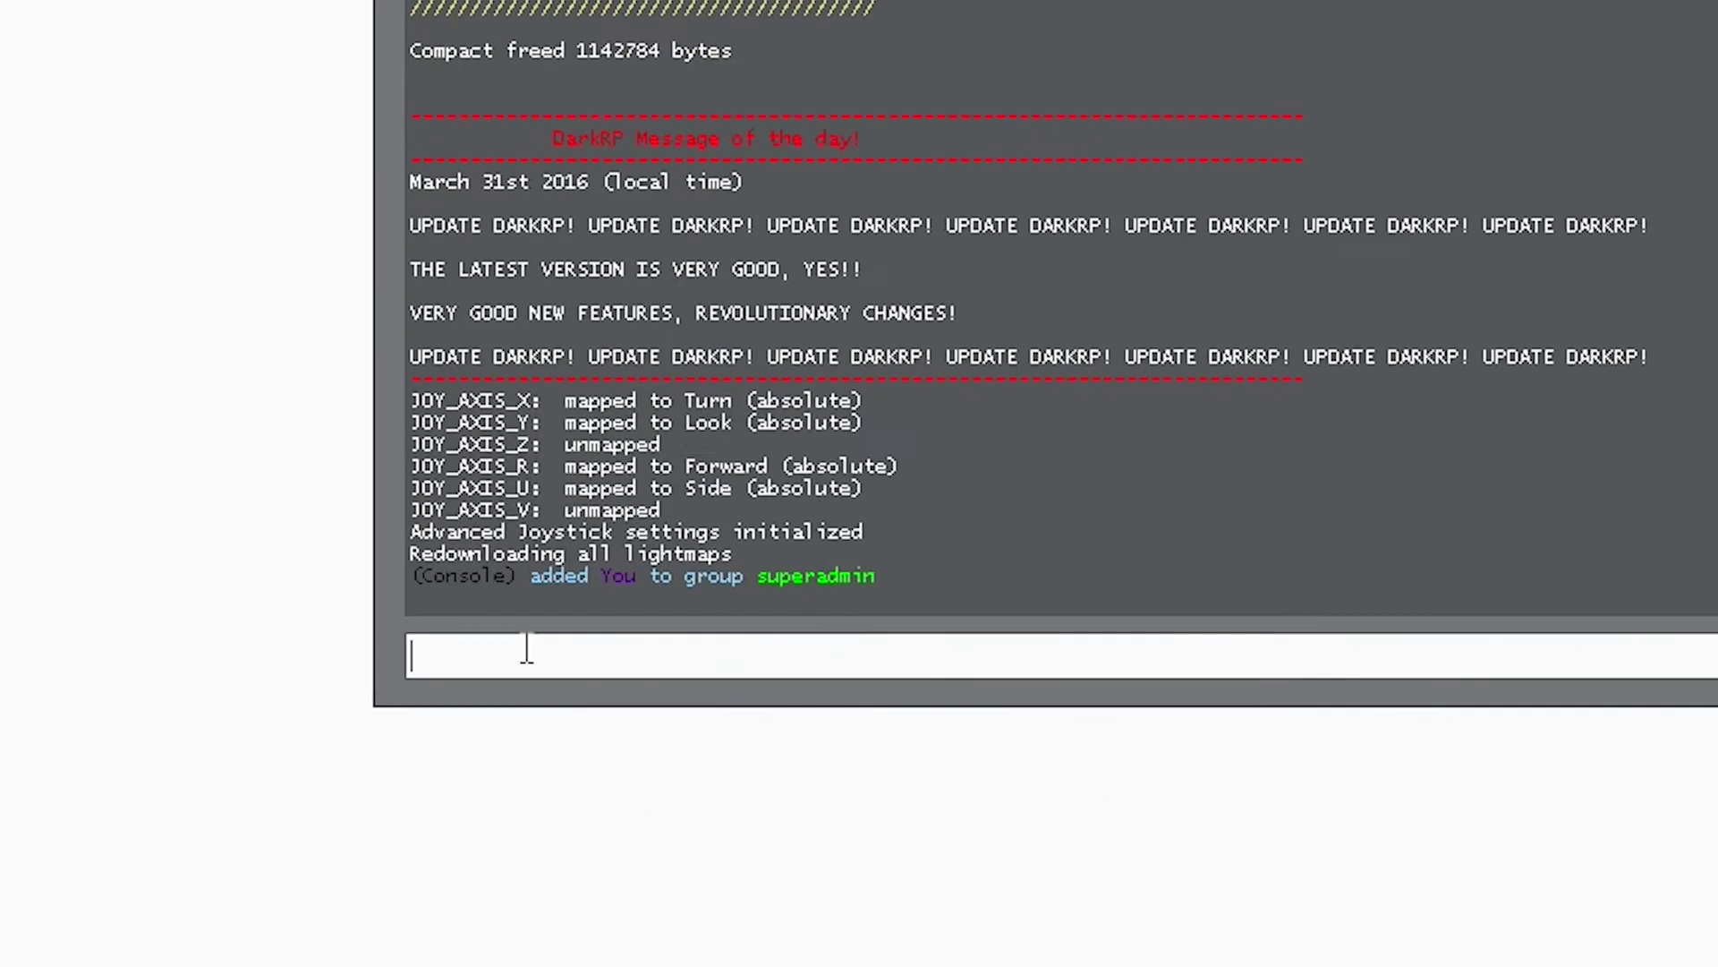
pyautogui.write('bind "')
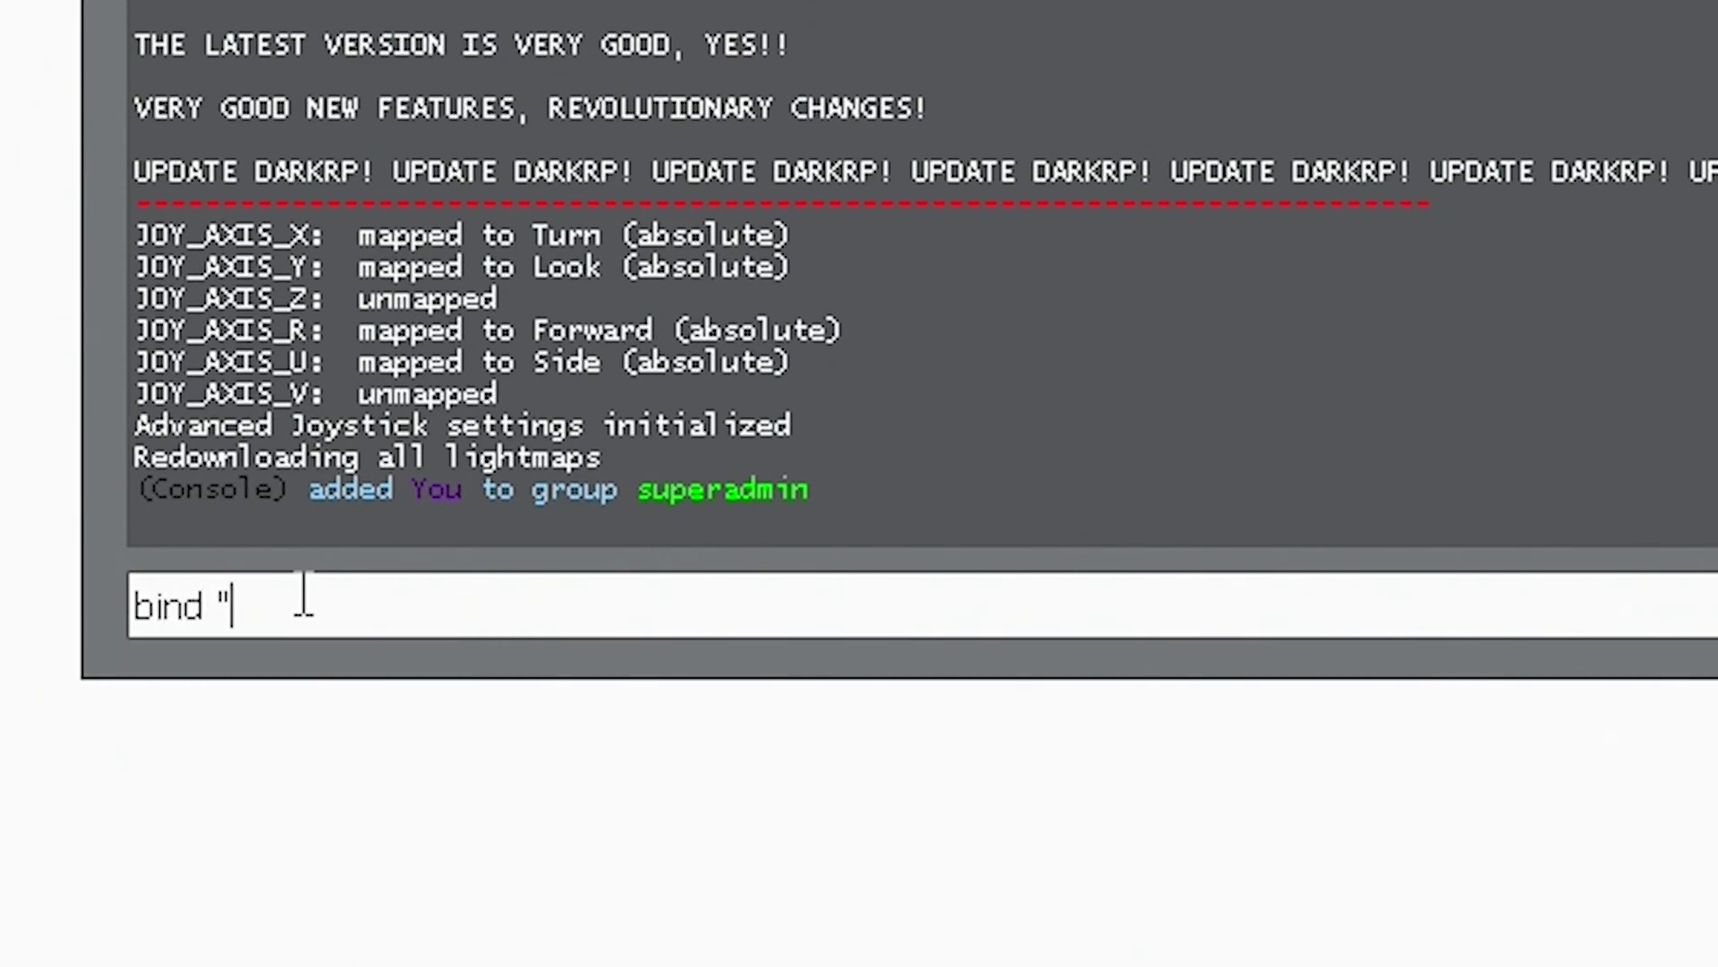
pyautogui.write('g" "xgui"')
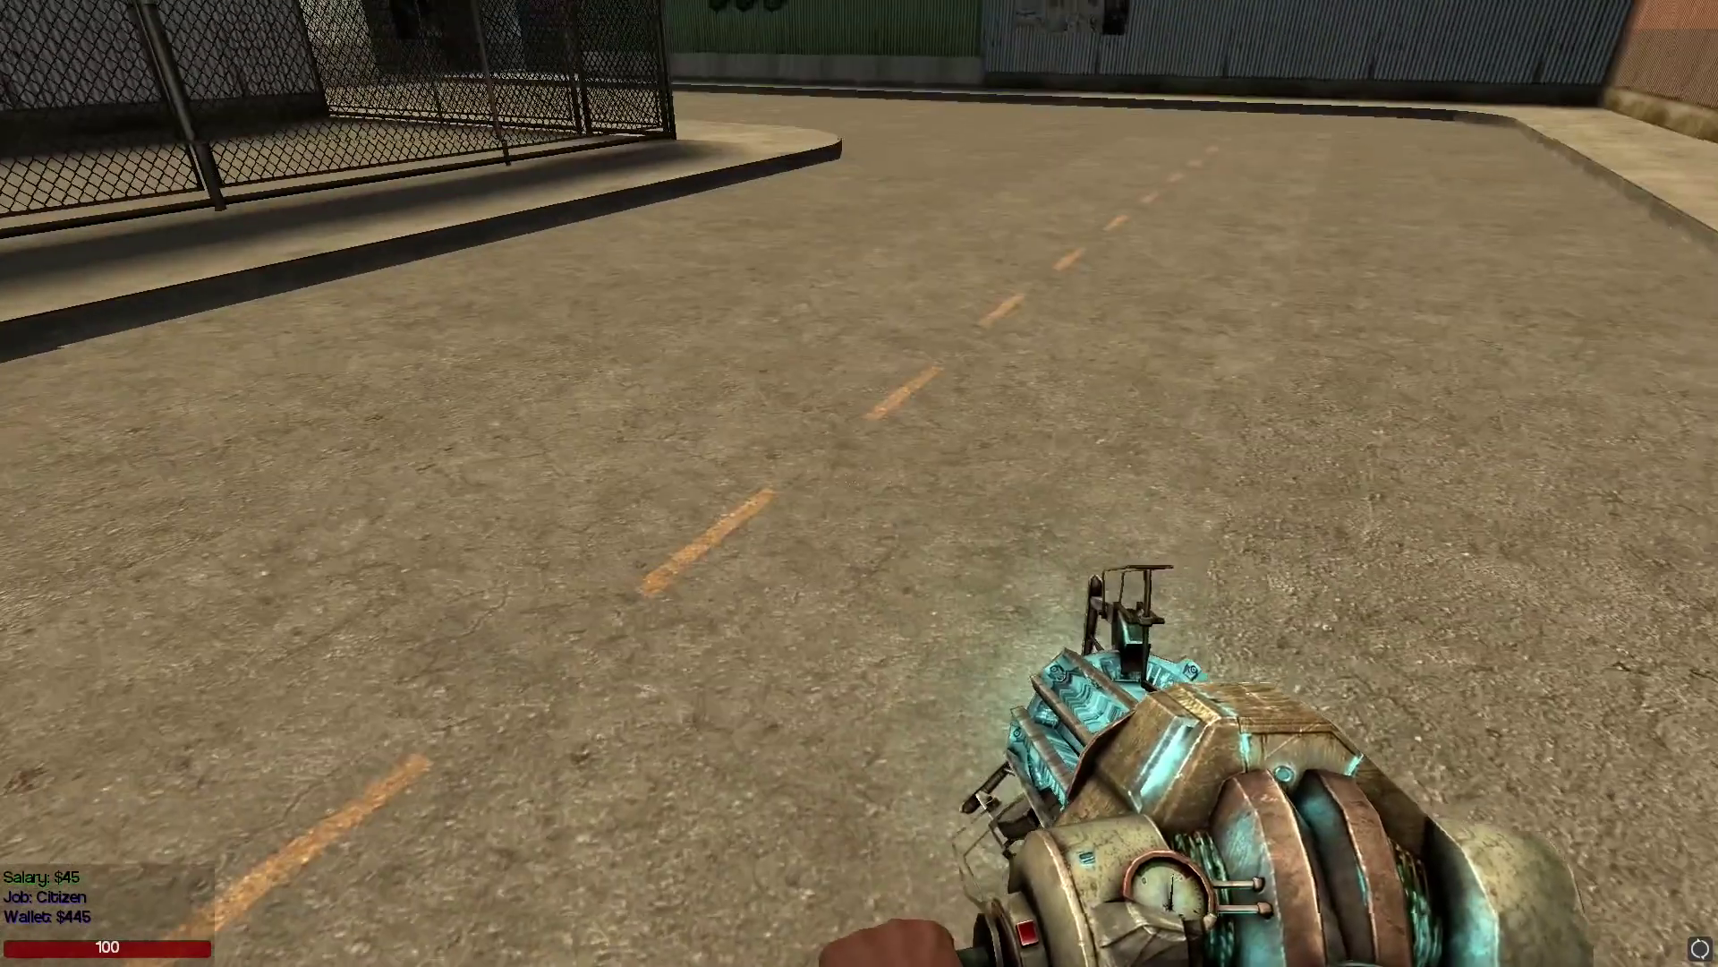
pyautogui.press('g')
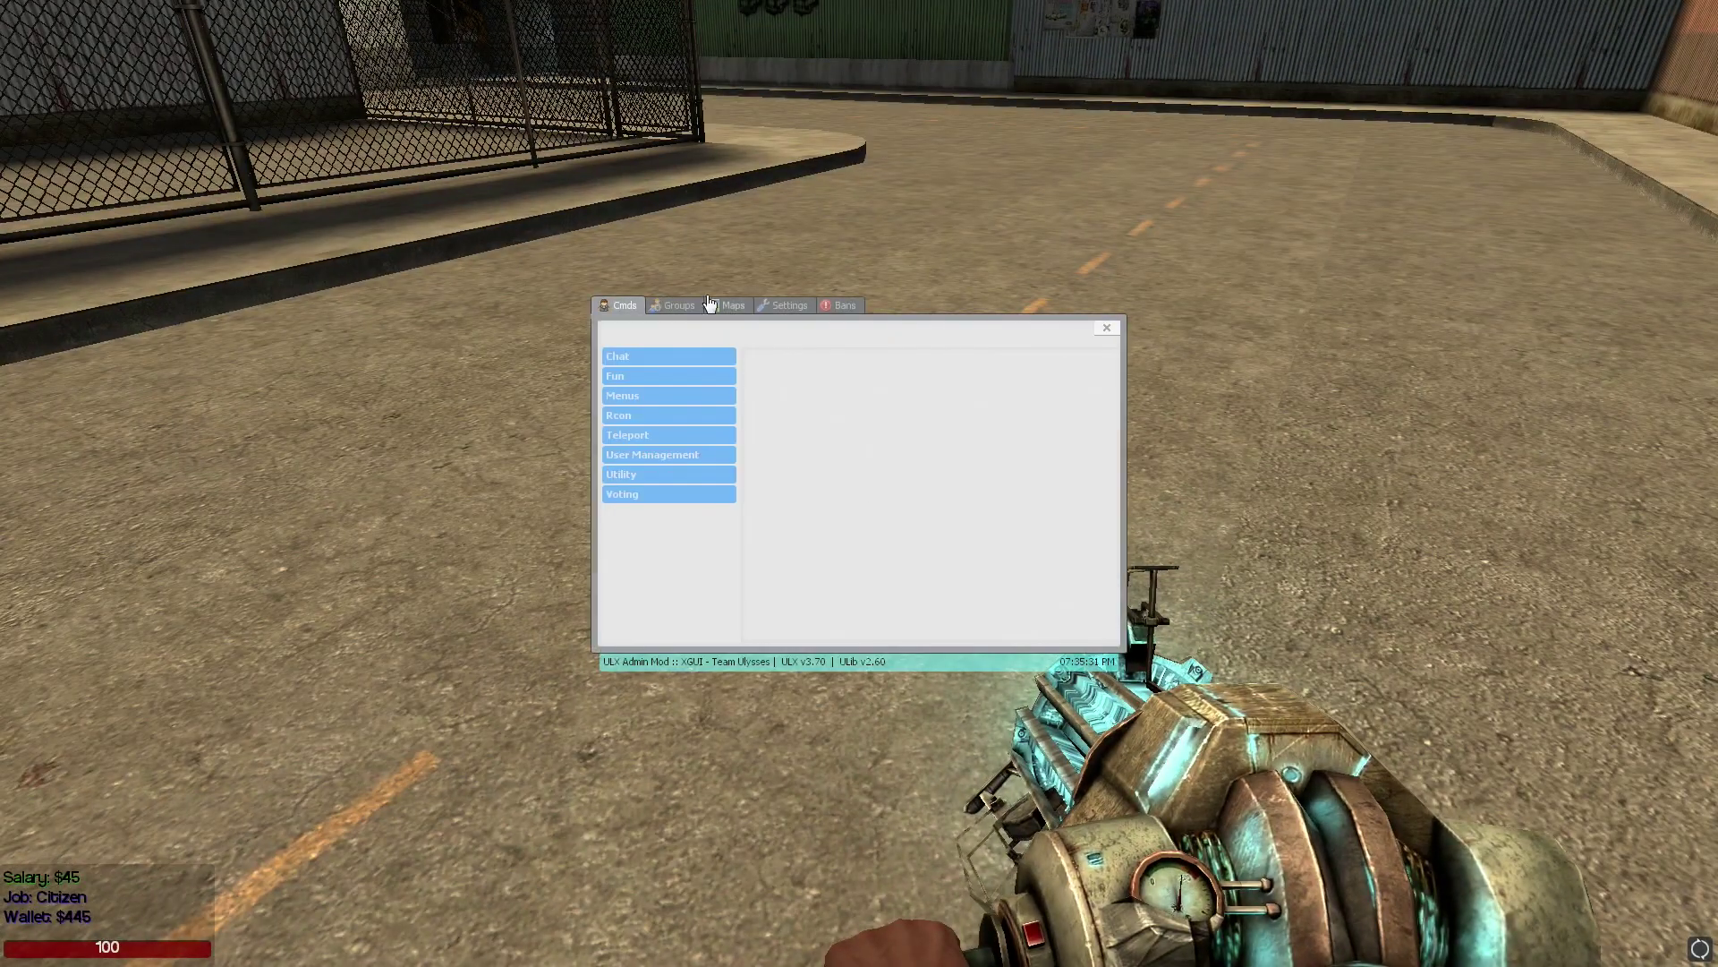
pyautogui.click(1119, 332)
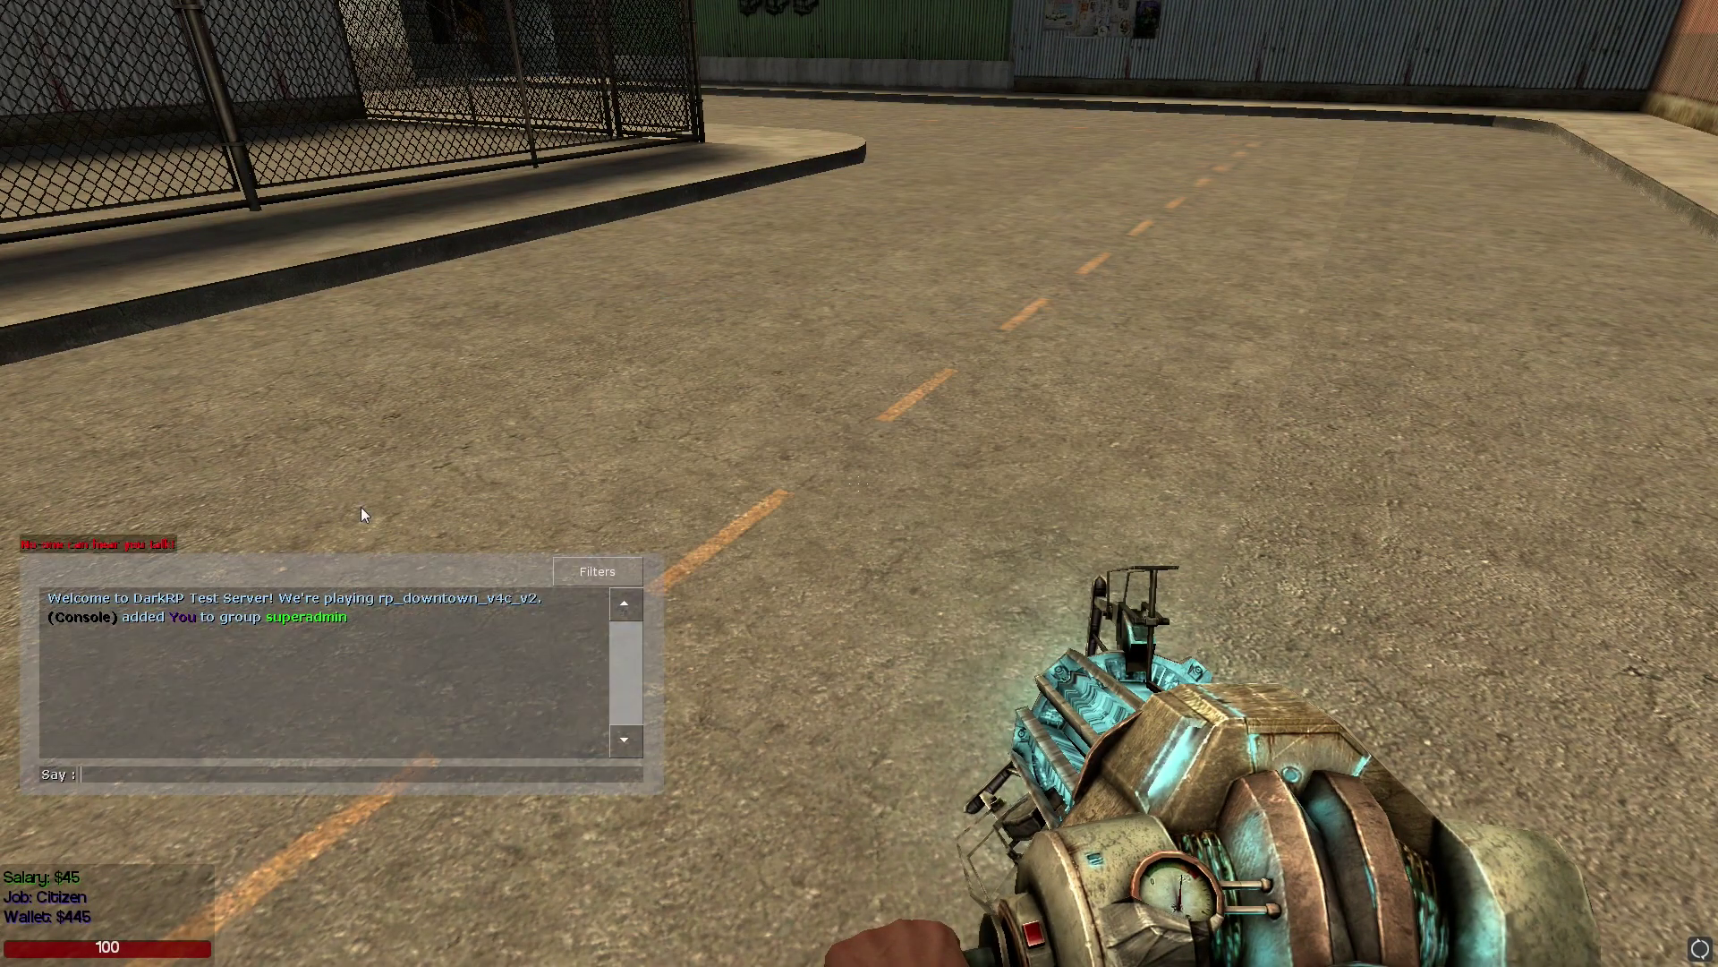
# Open the ULX menu through the chat command !menu and close it, and show and close the menu once more.
pyautogui.write('y!menu')
pyautogui.press('Return')
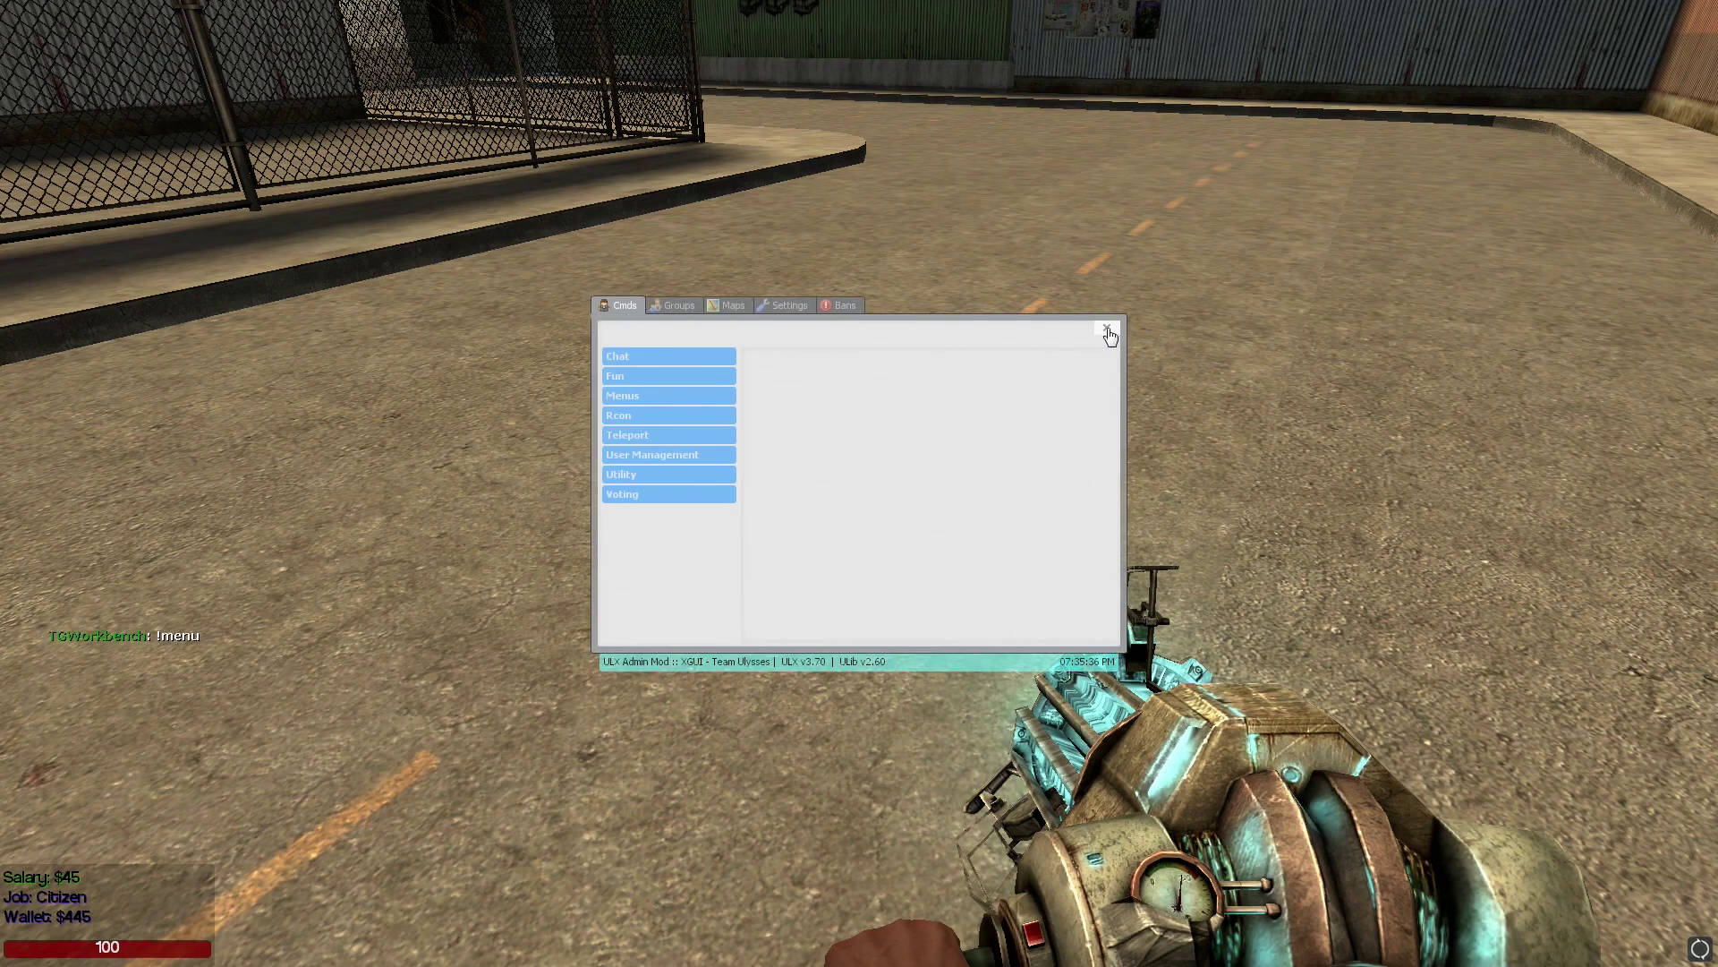
pyautogui.click(1112, 331)
pyautogui.press('w')
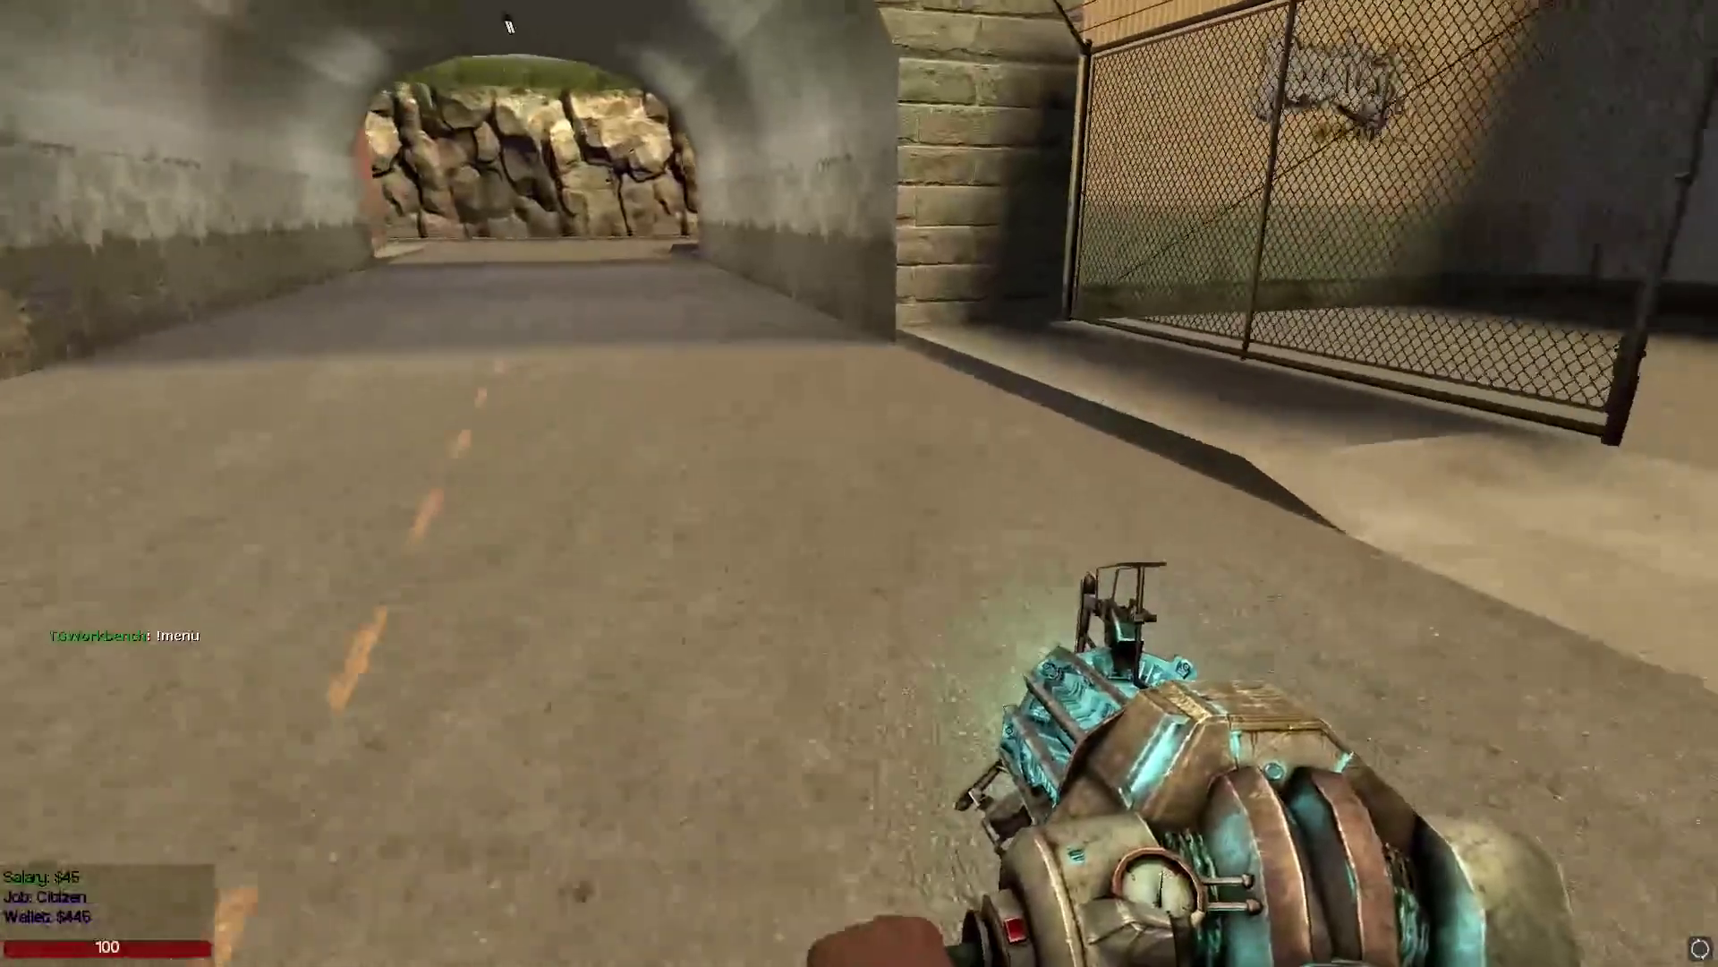
pyautogui.press('F1')
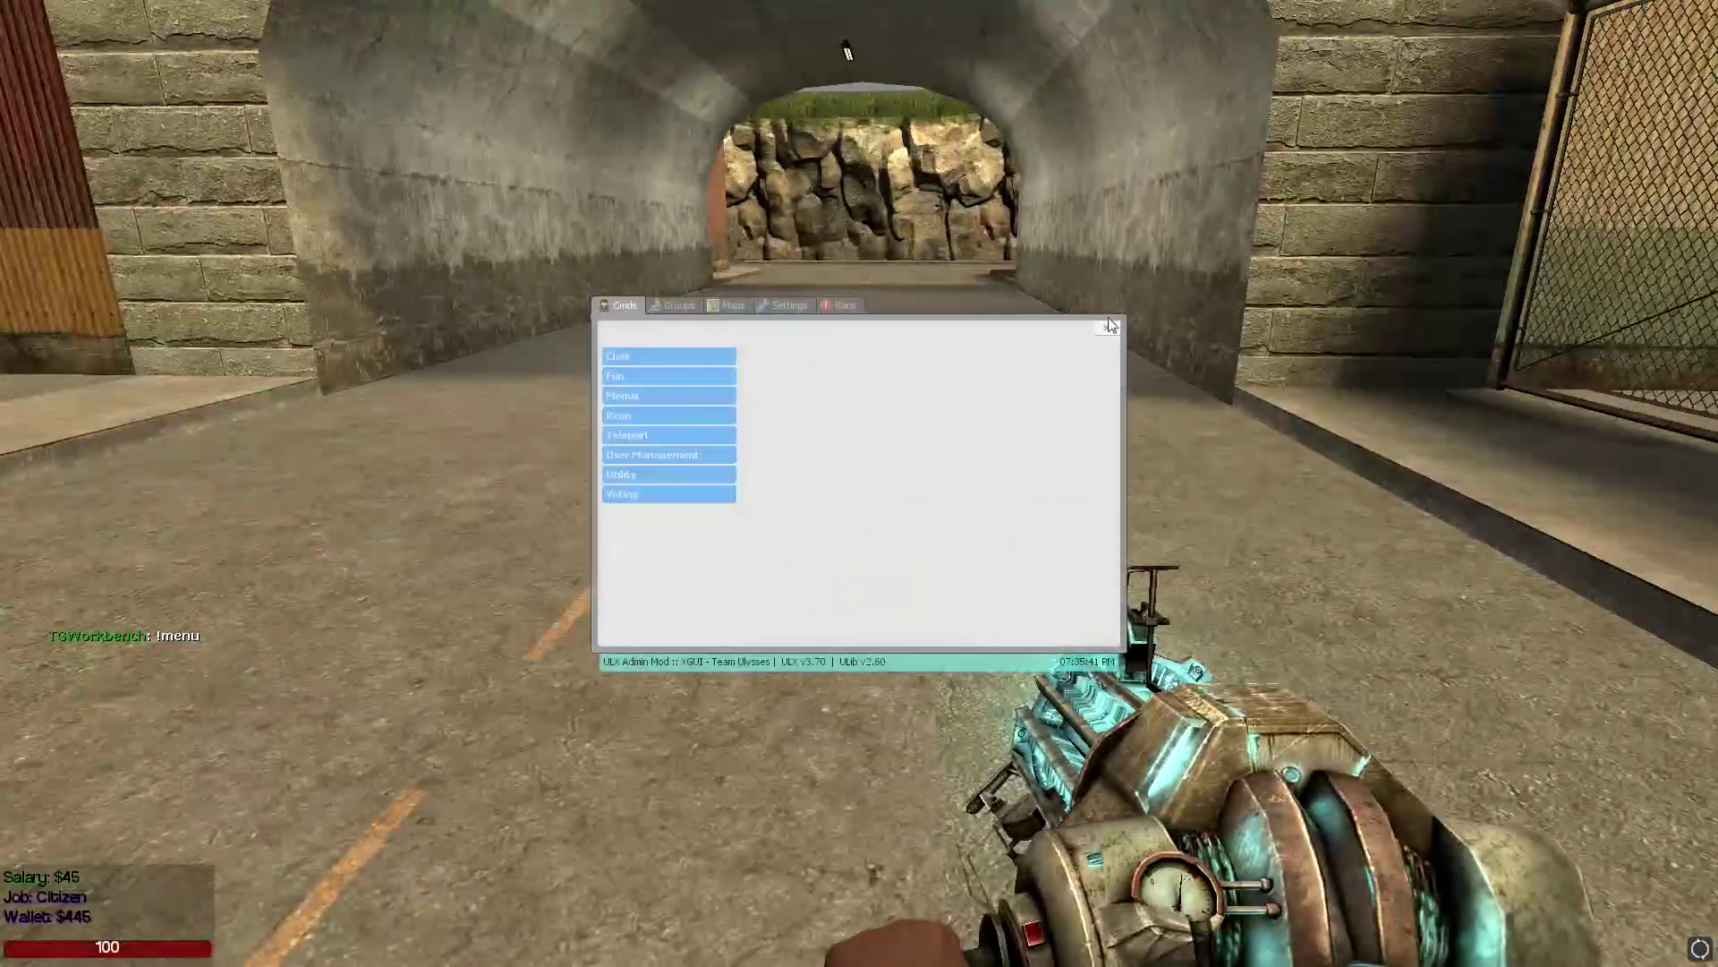
pyautogui.click(1110, 330)
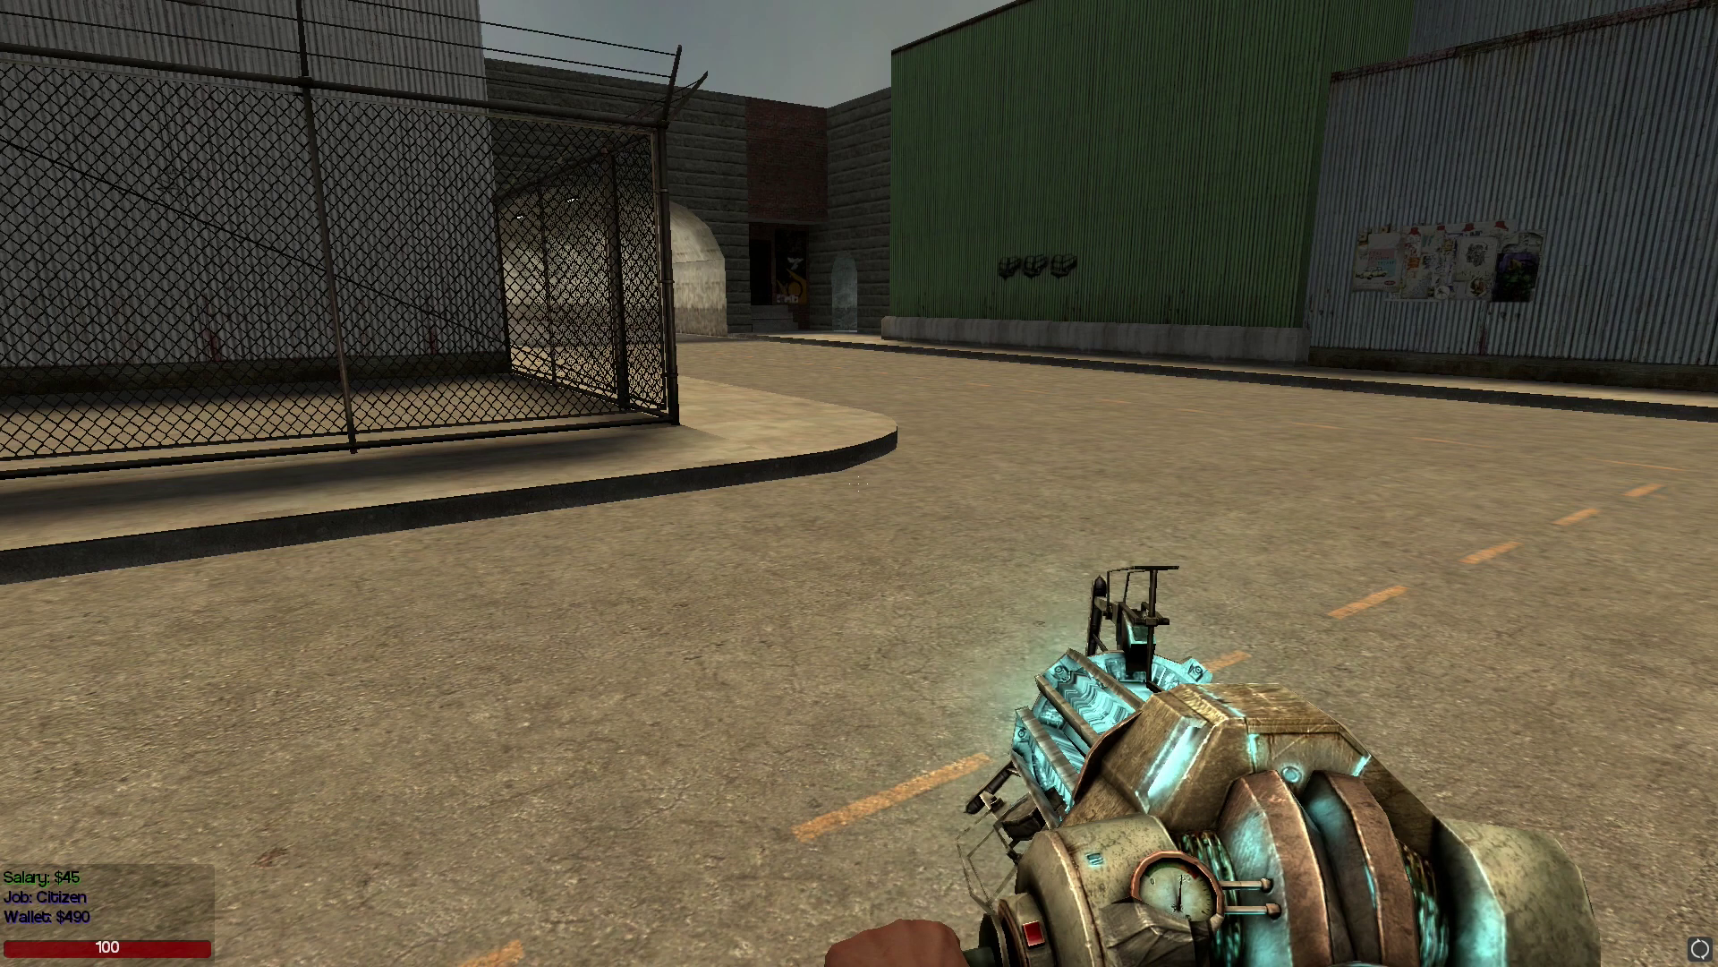
# Ban the own player permanently with the utility ban command in the ULX menu, and quit the game.
pyautogui.press('F4')
pyautogui.click(620, 475)
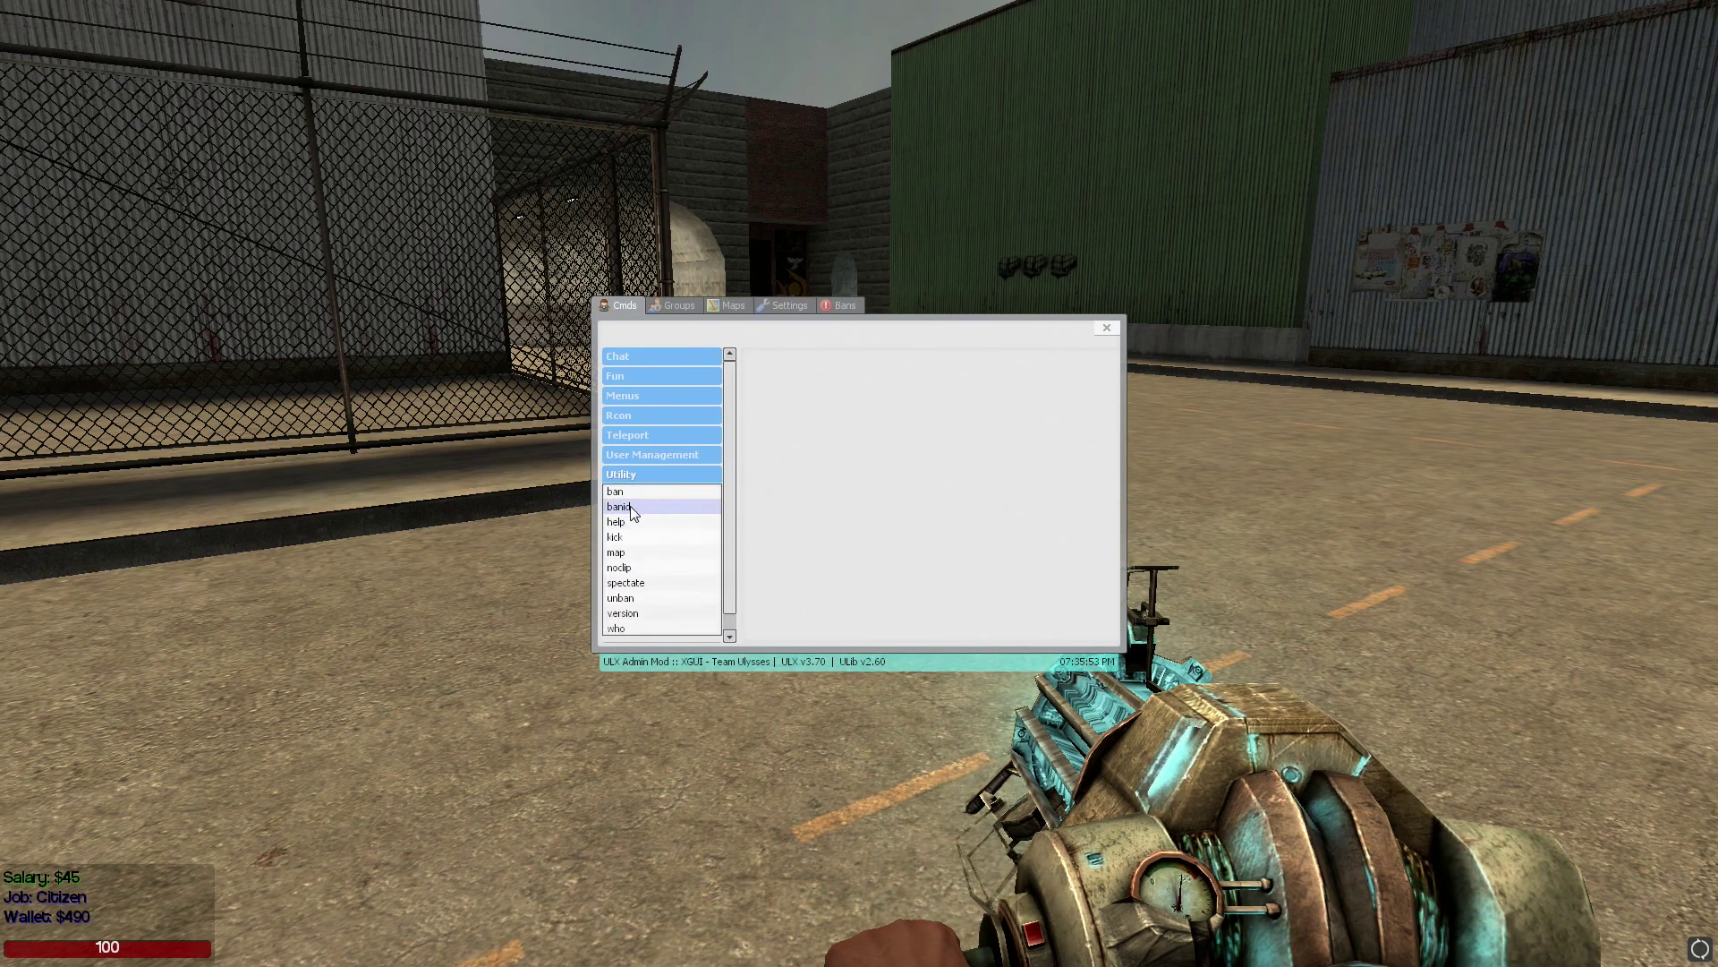
pyautogui.click(616, 491)
pyautogui.click(843, 374)
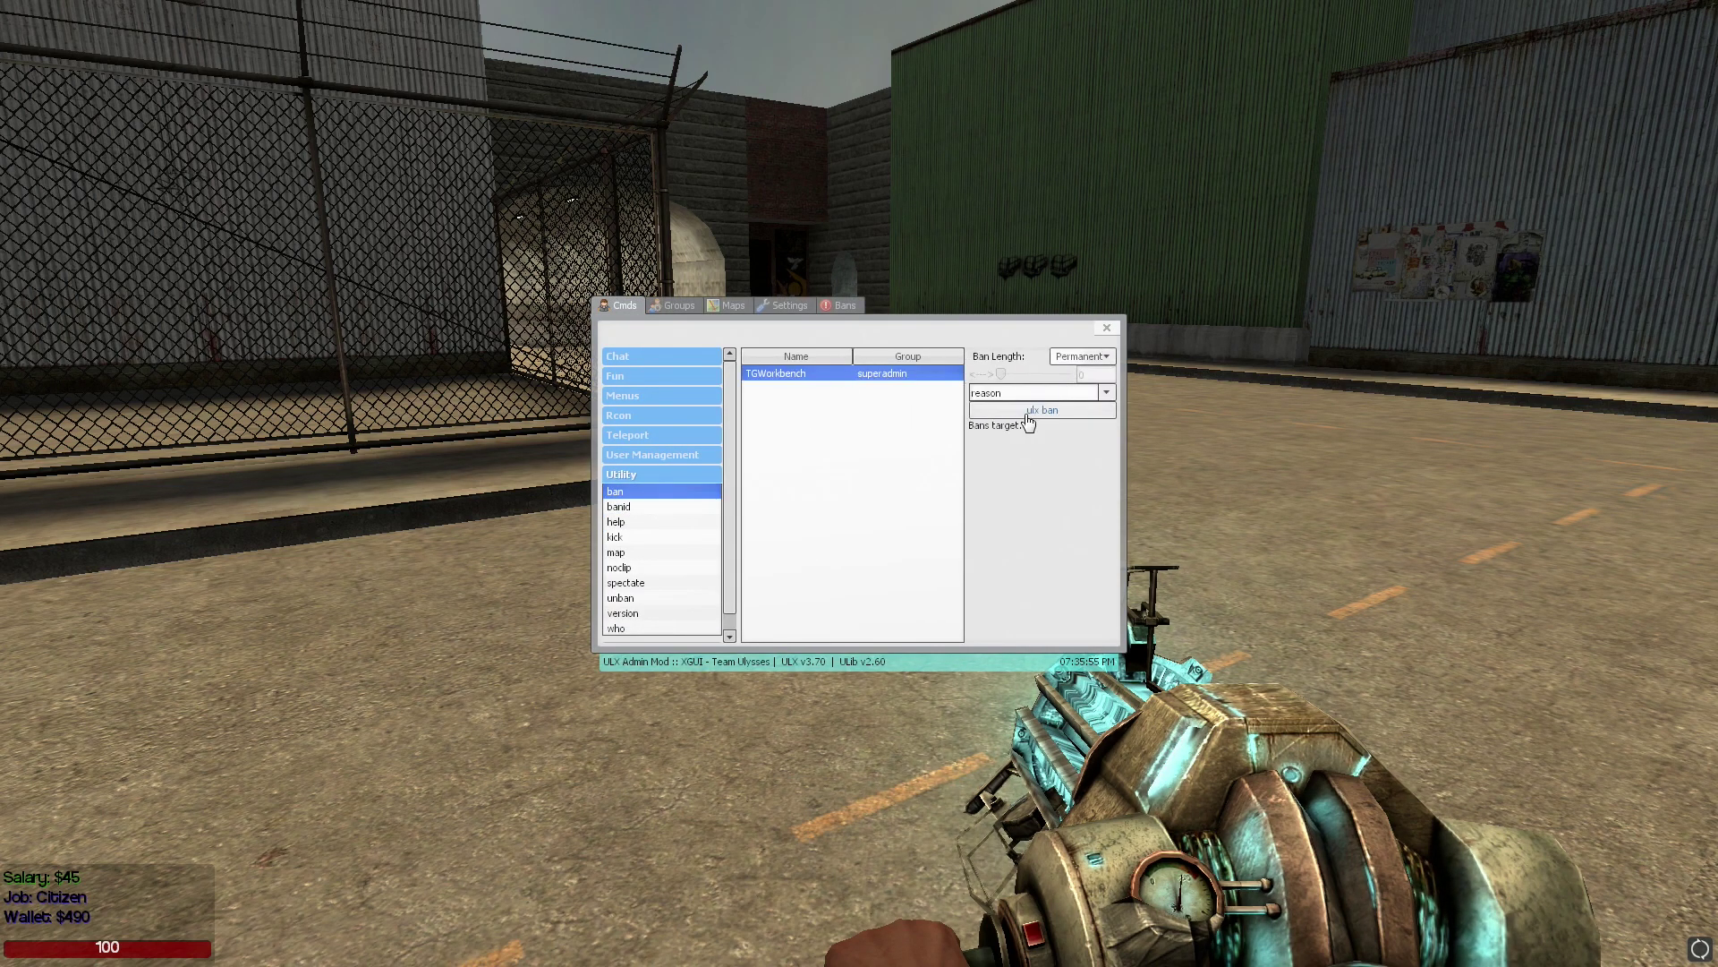
pyautogui.click(1022, 417)
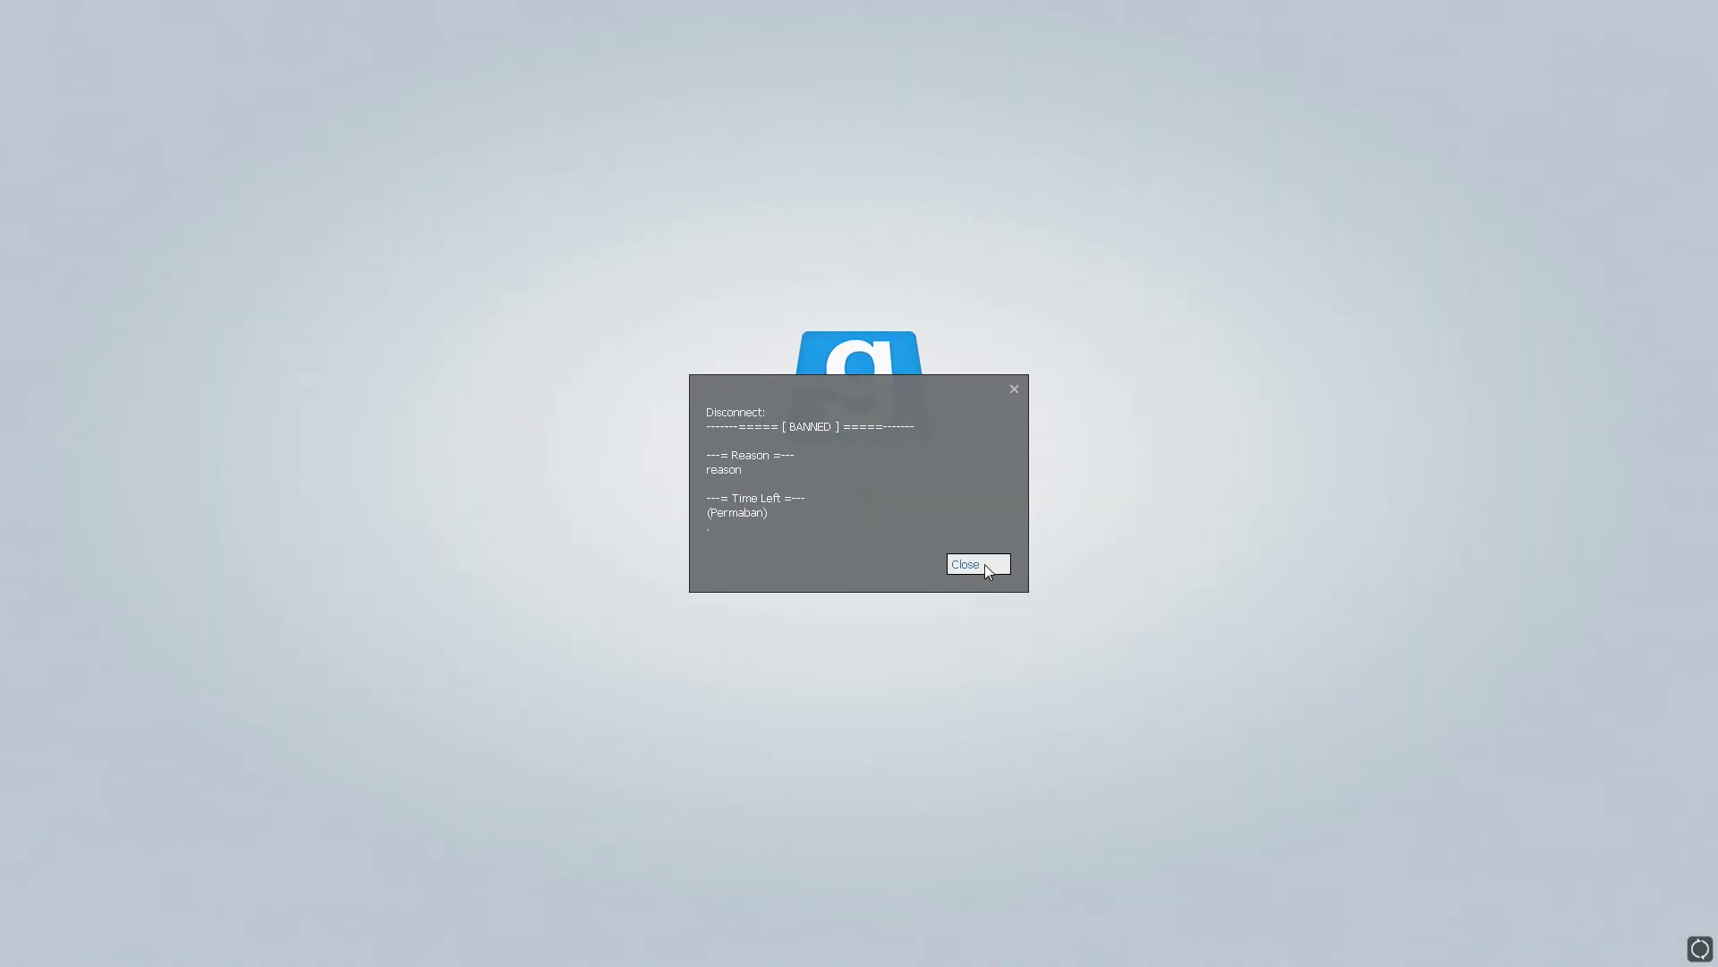
pyautogui.hotkey('alt', 'F4')
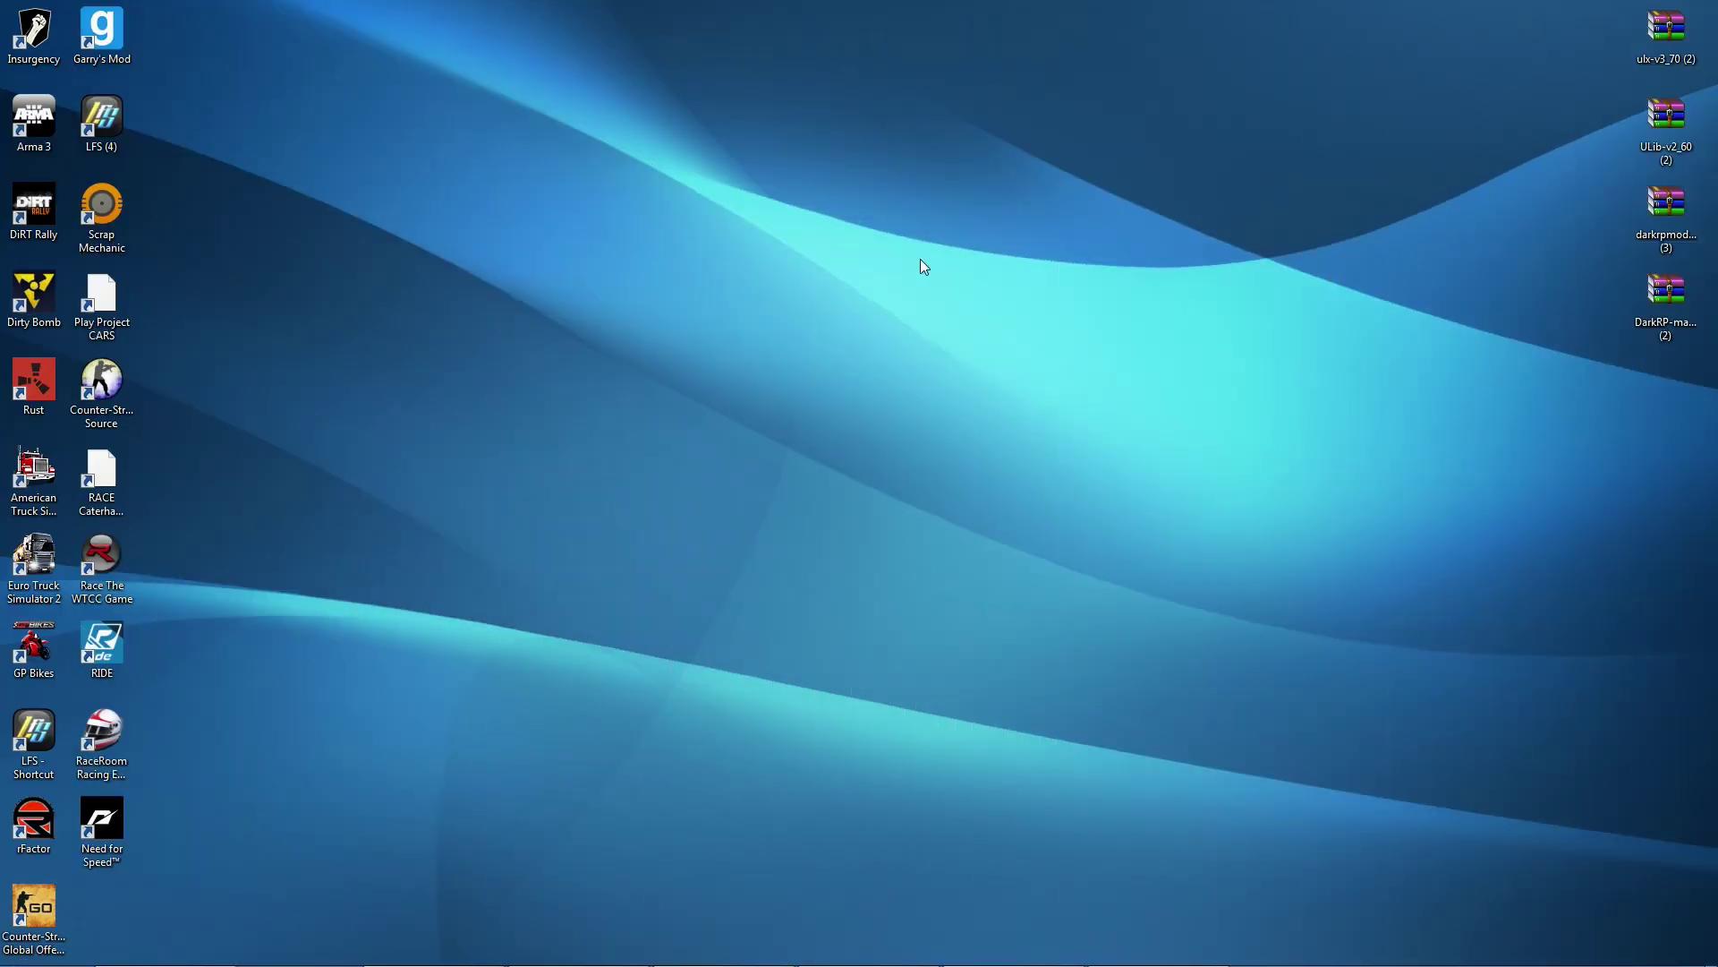